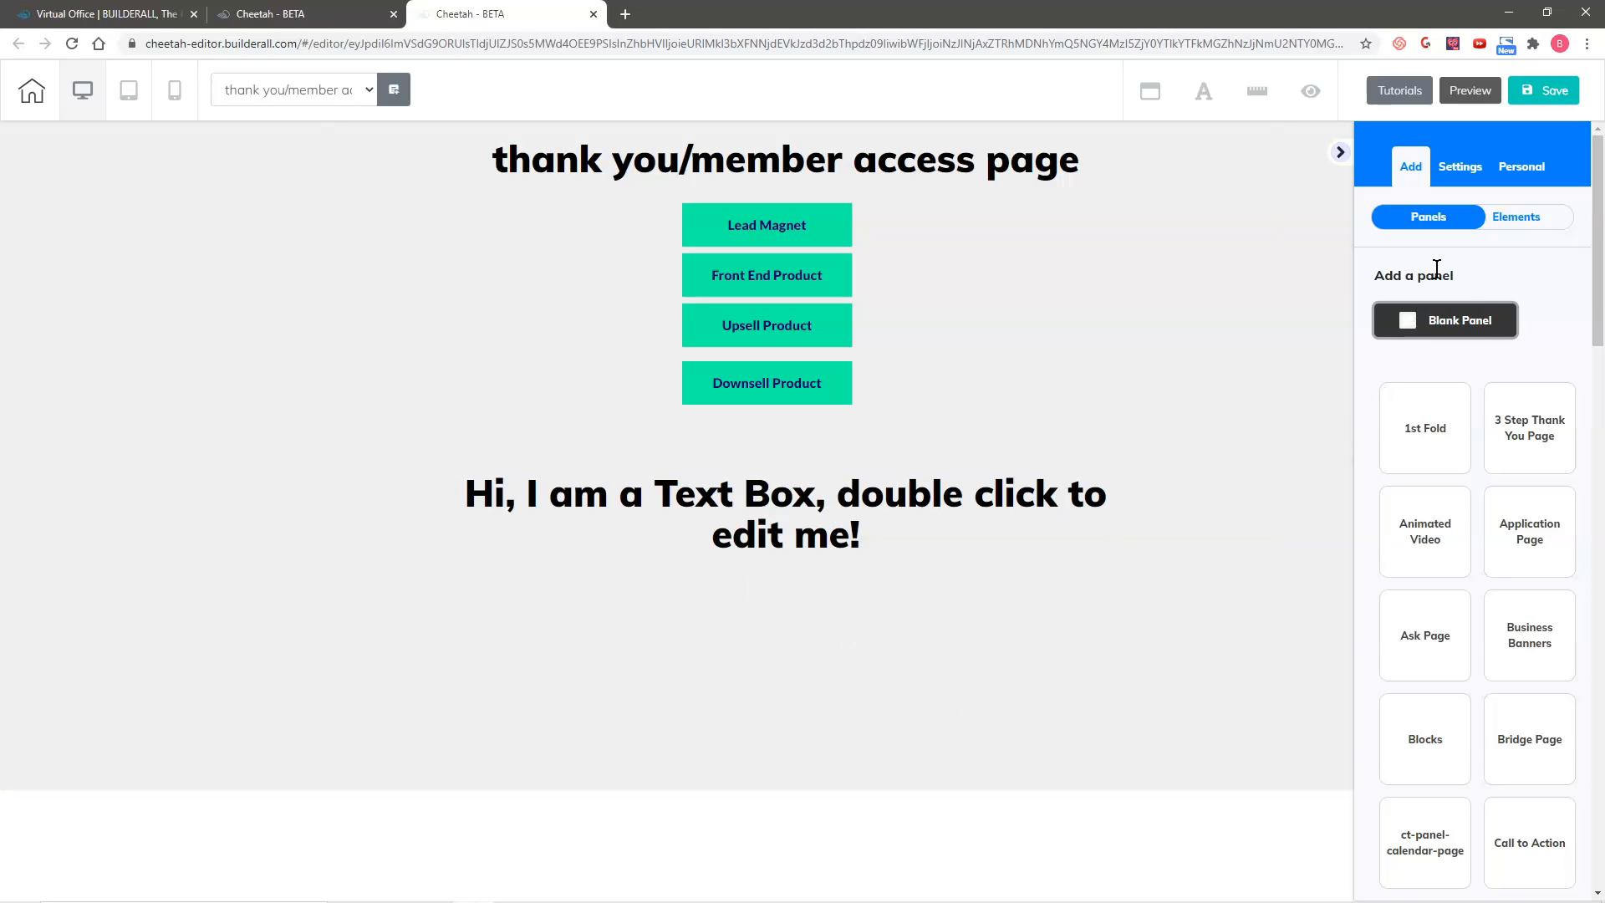
# Step: Add a placeholder image element to the blank panel, at the right below the text box heading
pyautogui.scroll(-10, 1490, 528)
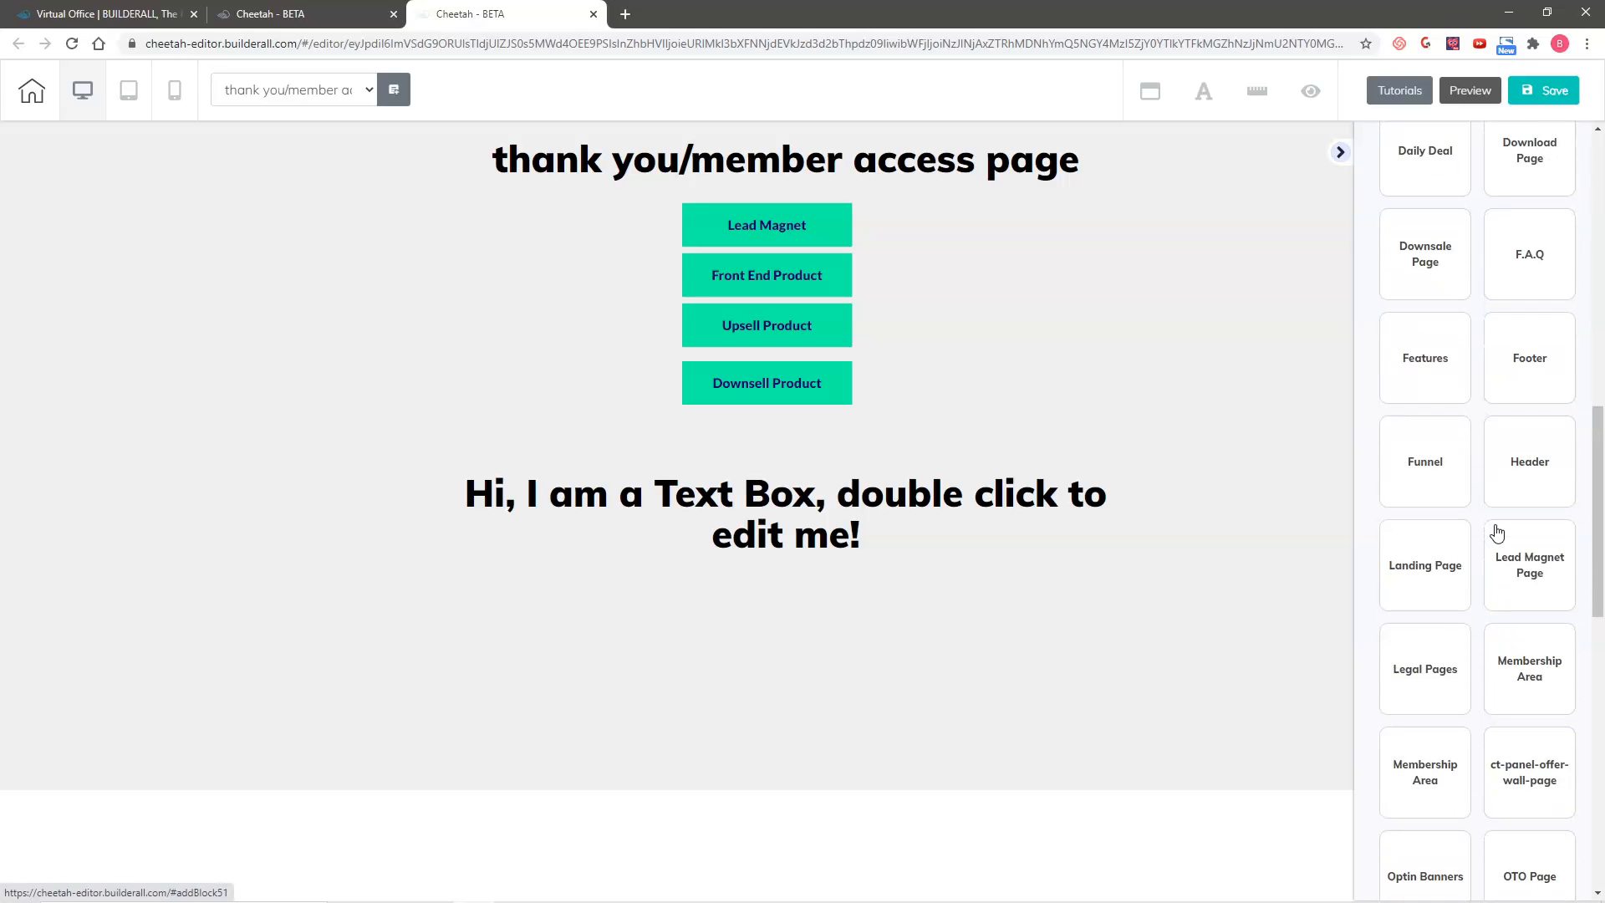
pyautogui.scroll(10, 1484, 514)
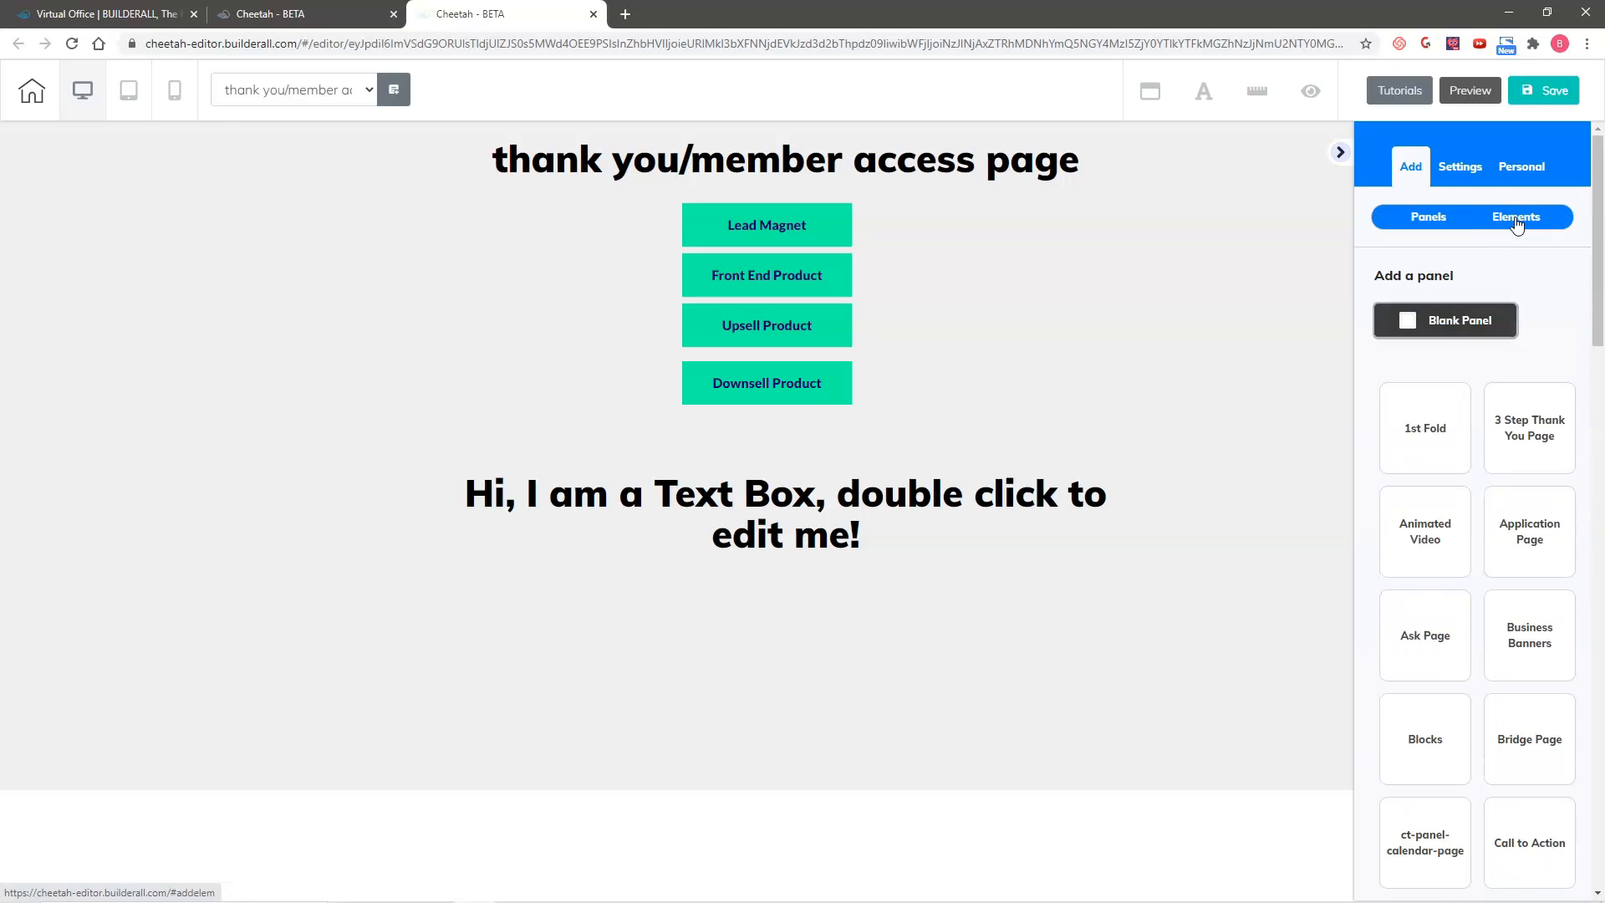
pyautogui.click(1511, 219)
pyautogui.scroll(-10, 1552, 613)
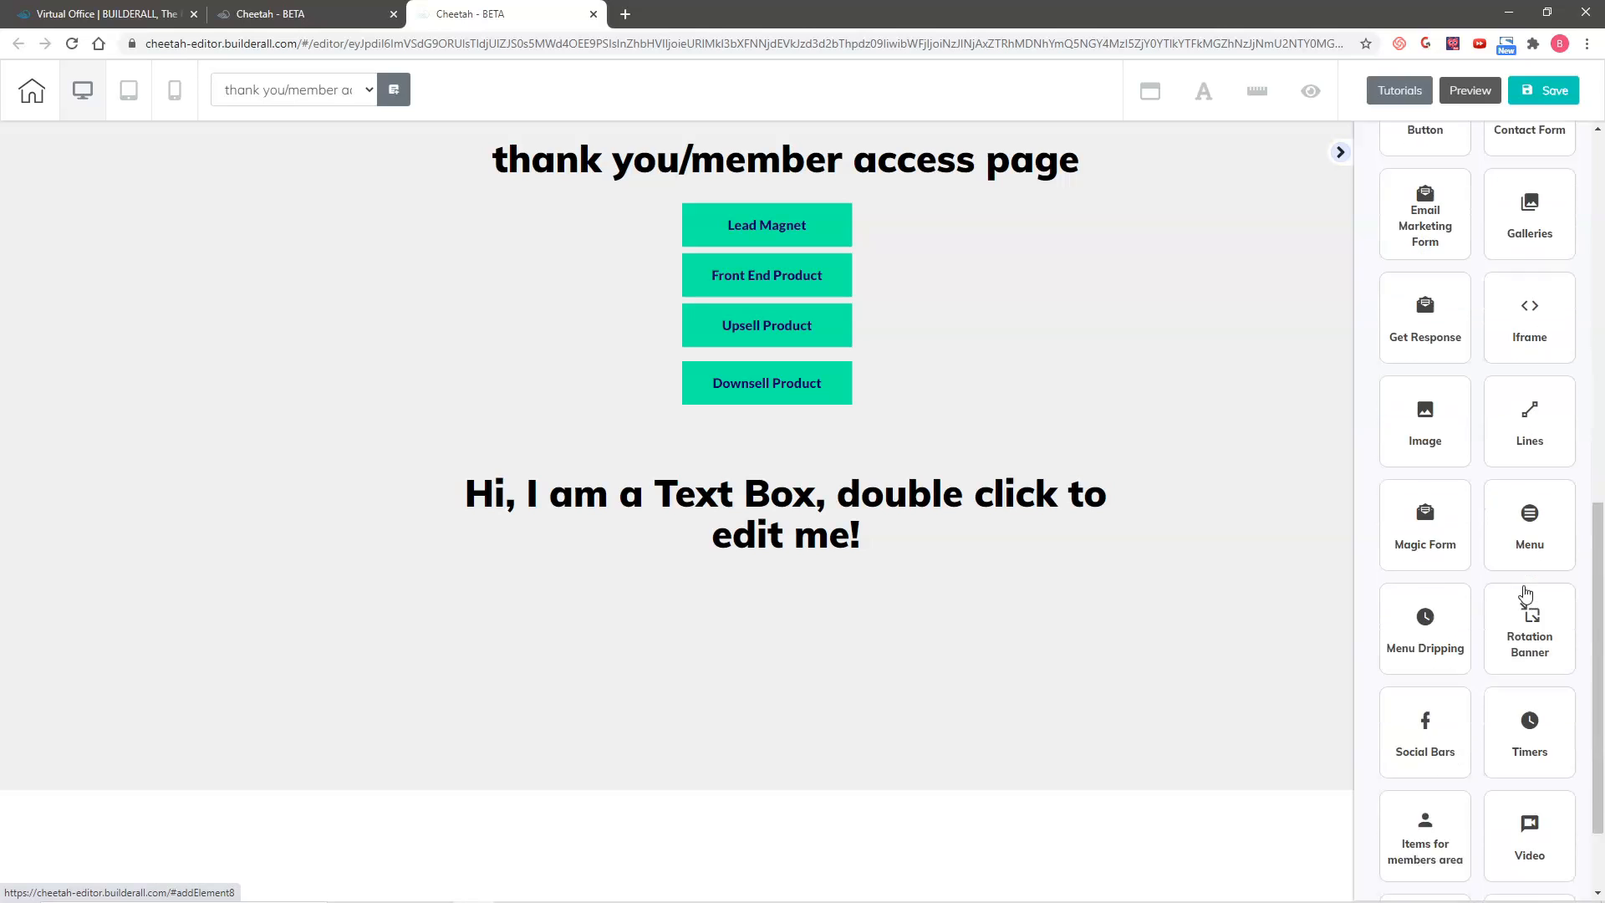
pyautogui.click(1425, 353)
pyautogui.moveTo(1437, 529); pyautogui.dragTo(974, 624)
pyautogui.moveTo(1119, 636); pyautogui.dragTo(1110, 513)
# Step: Add a Title H5 text element to the panel below the heading, to the left of the image
pyautogui.click(1380, 274)
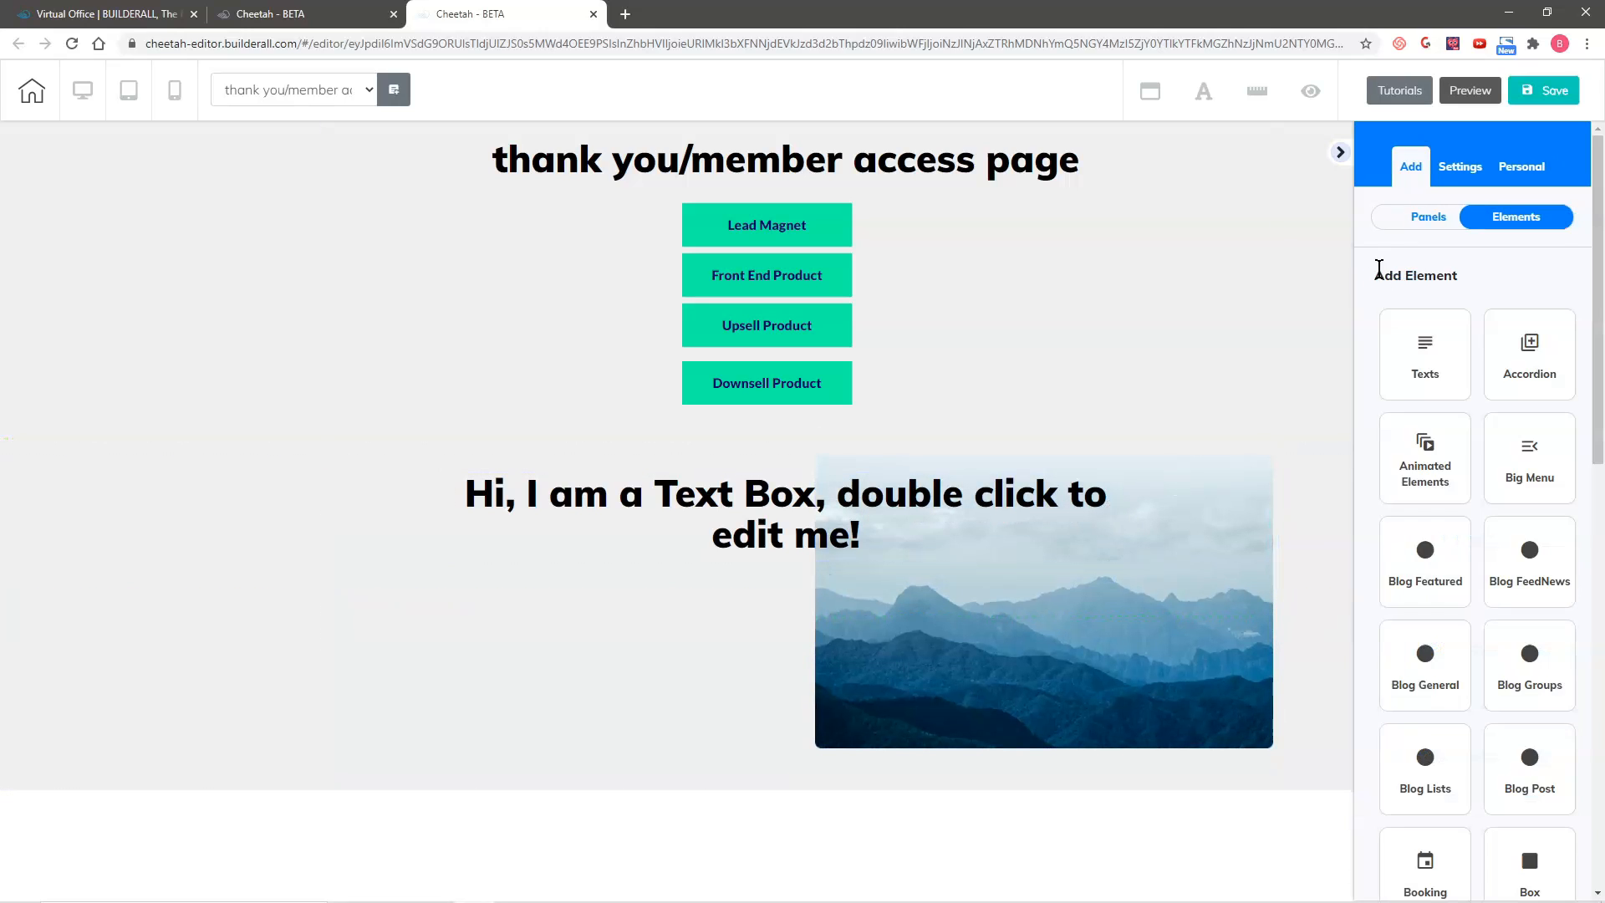
pyautogui.click(1426, 364)
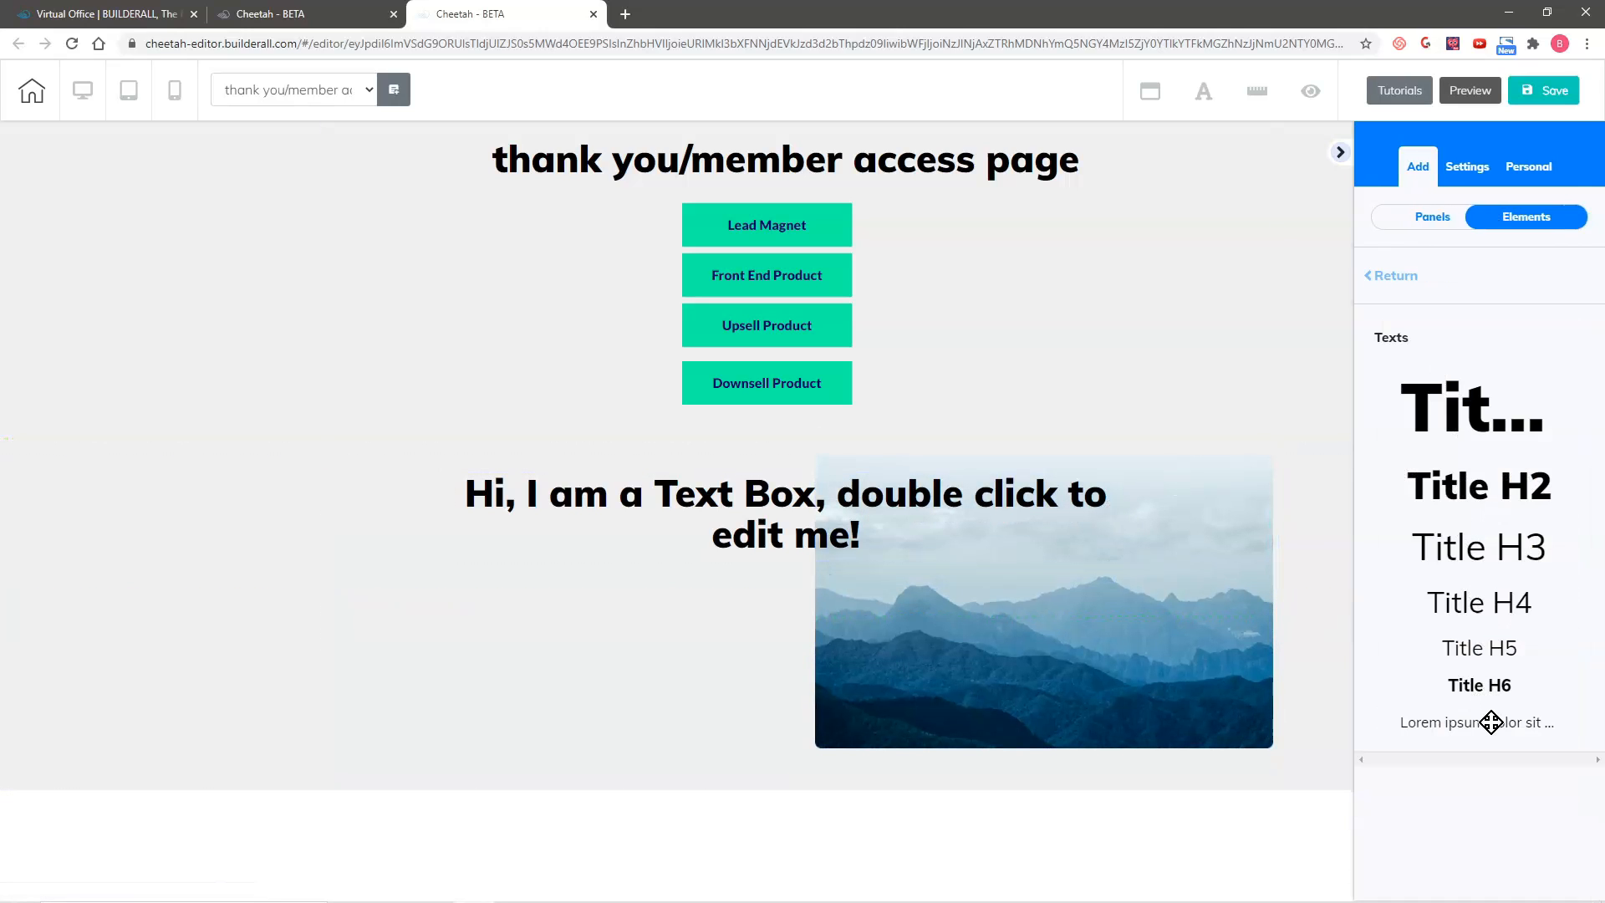
pyautogui.moveTo(1493, 649); pyautogui.dragTo(569, 610)
# Step: Extend the lower panel's height downward and move the mountain image clear of the heading
pyautogui.moveTo(1010, 656); pyautogui.dragTo(999, 672)
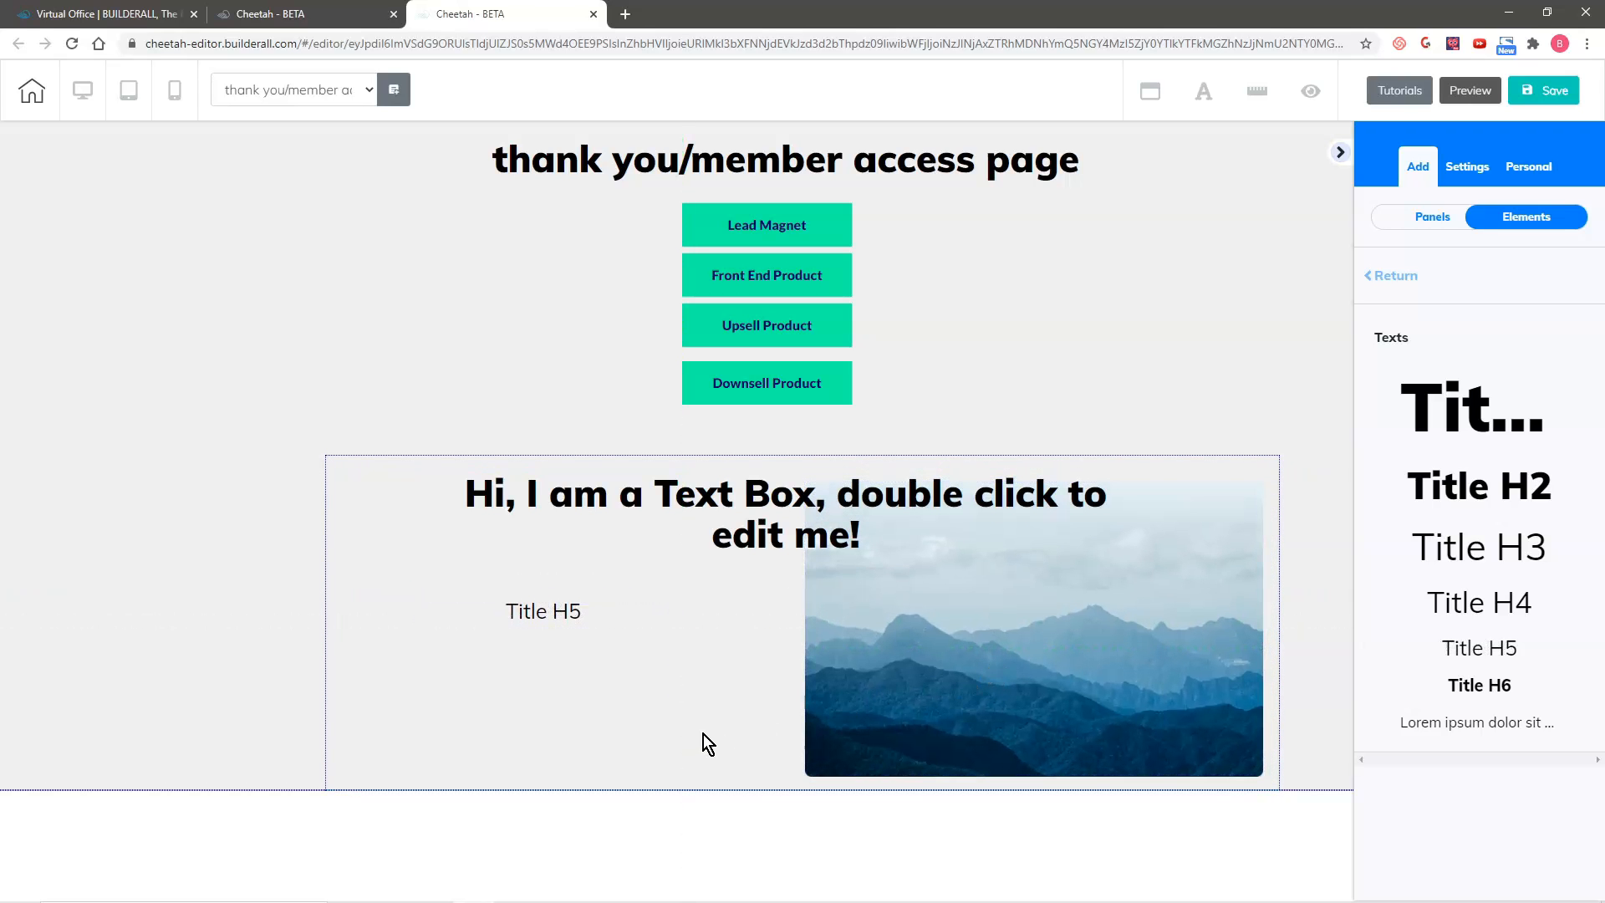
pyautogui.click(799, 781)
pyautogui.moveTo(805, 790); pyautogui.dragTo(798, 901)
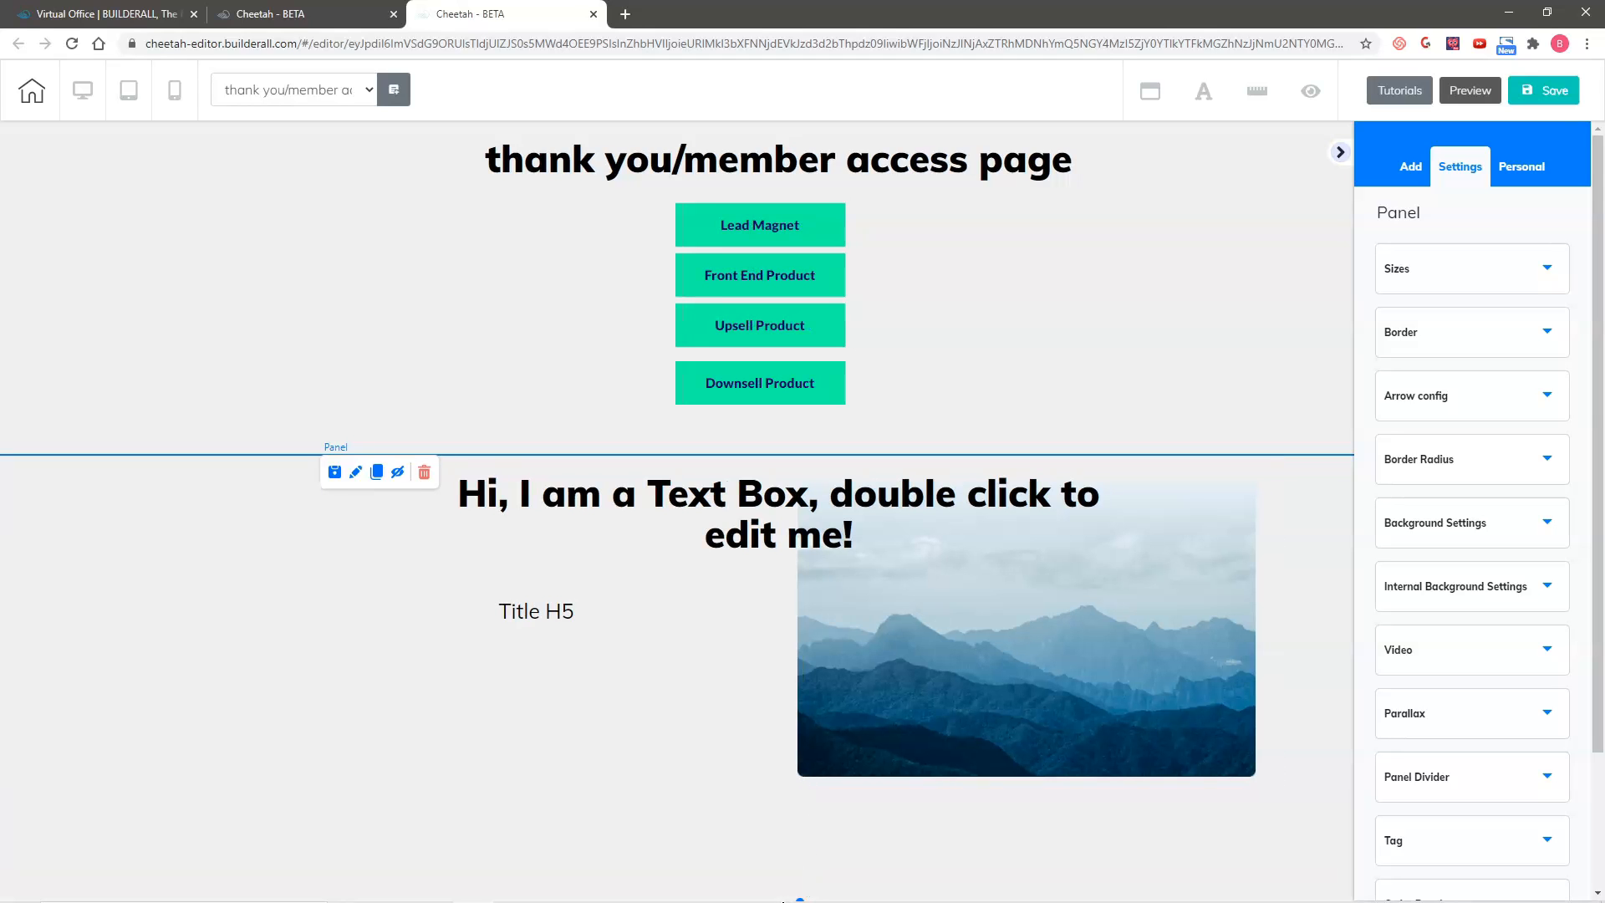
pyautogui.moveTo(1028, 741); pyautogui.dragTo(1023, 815)
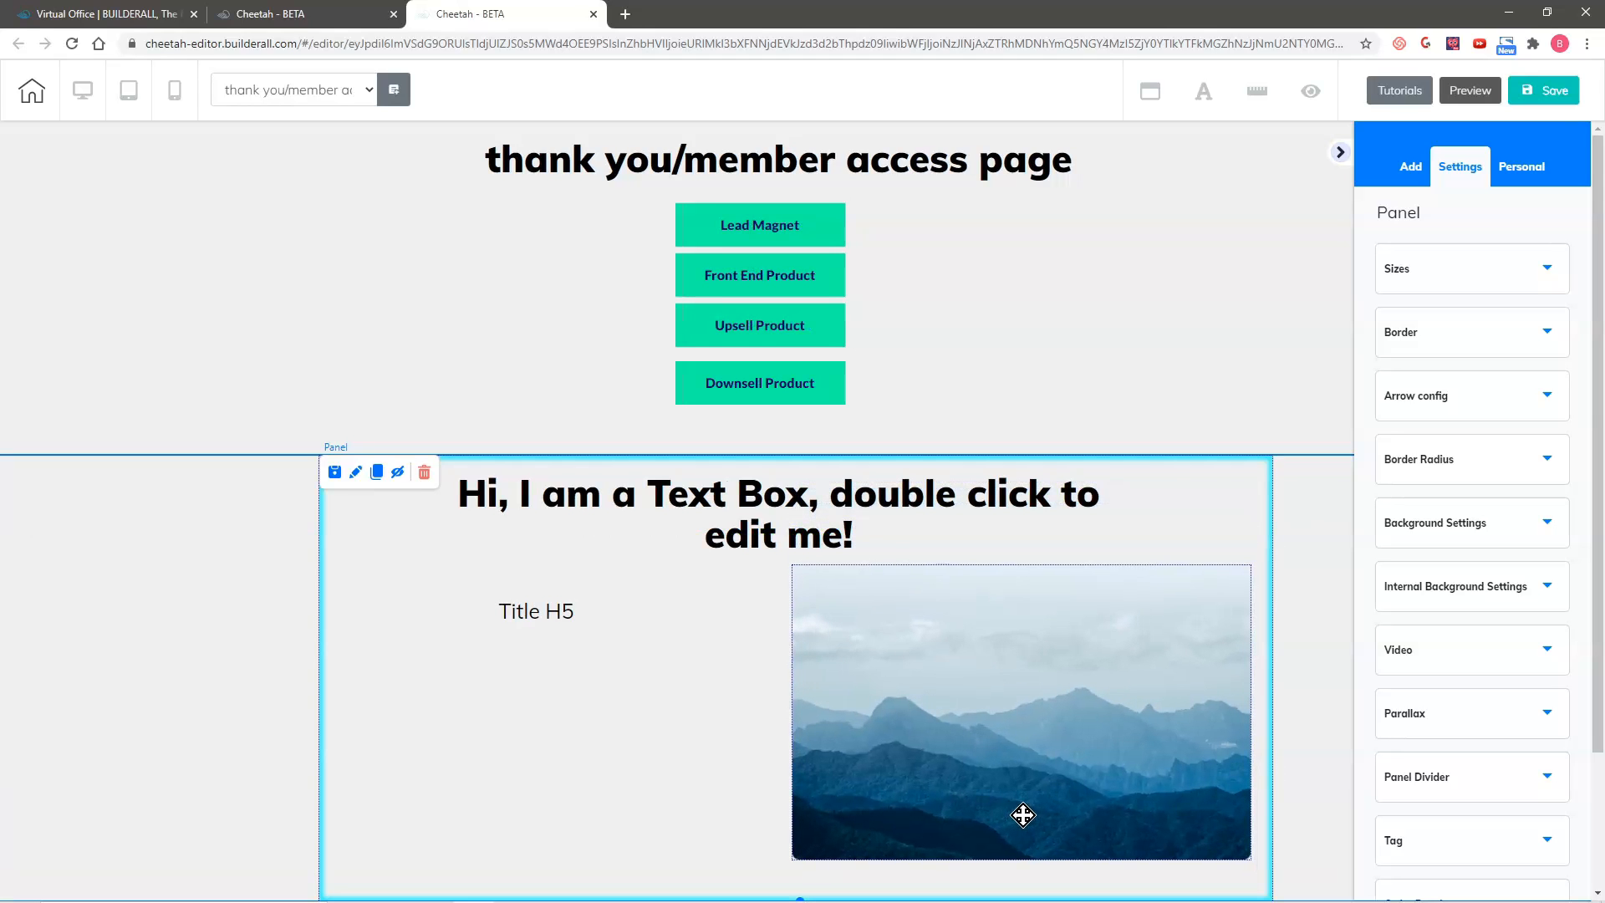
pyautogui.click(1022, 709)
pyautogui.moveTo(836, 565); pyautogui.dragTo(847, 598)
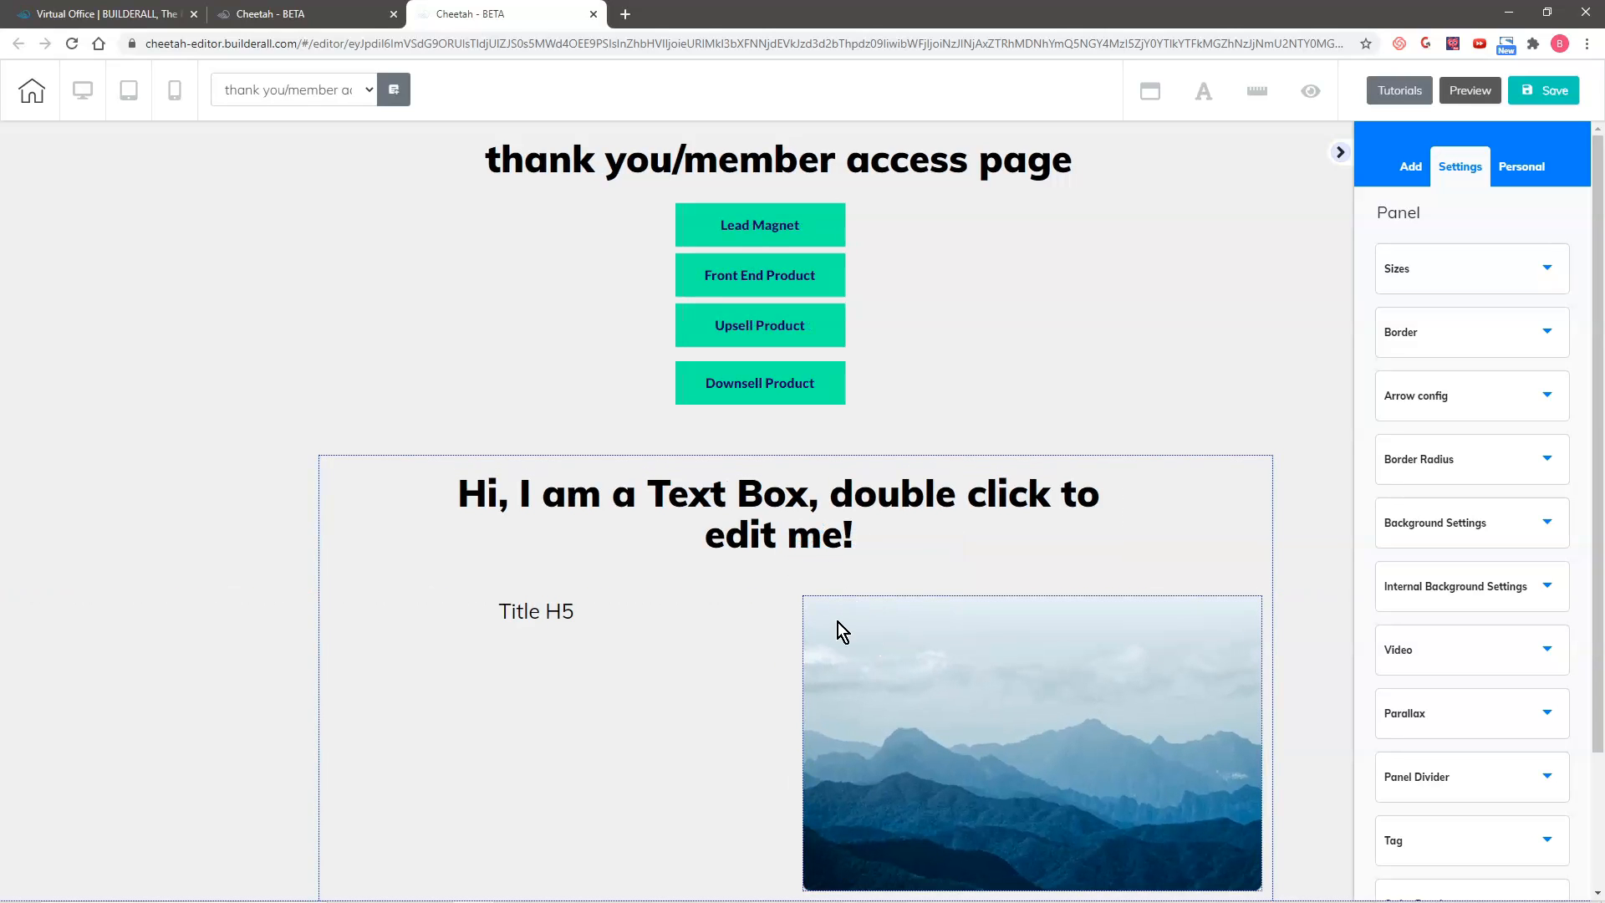
# Step: Replace the mountain placeholder with the image file "profile pic" uploaded from the computer
pyautogui.click(836, 628)
pyautogui.click(1439, 635)
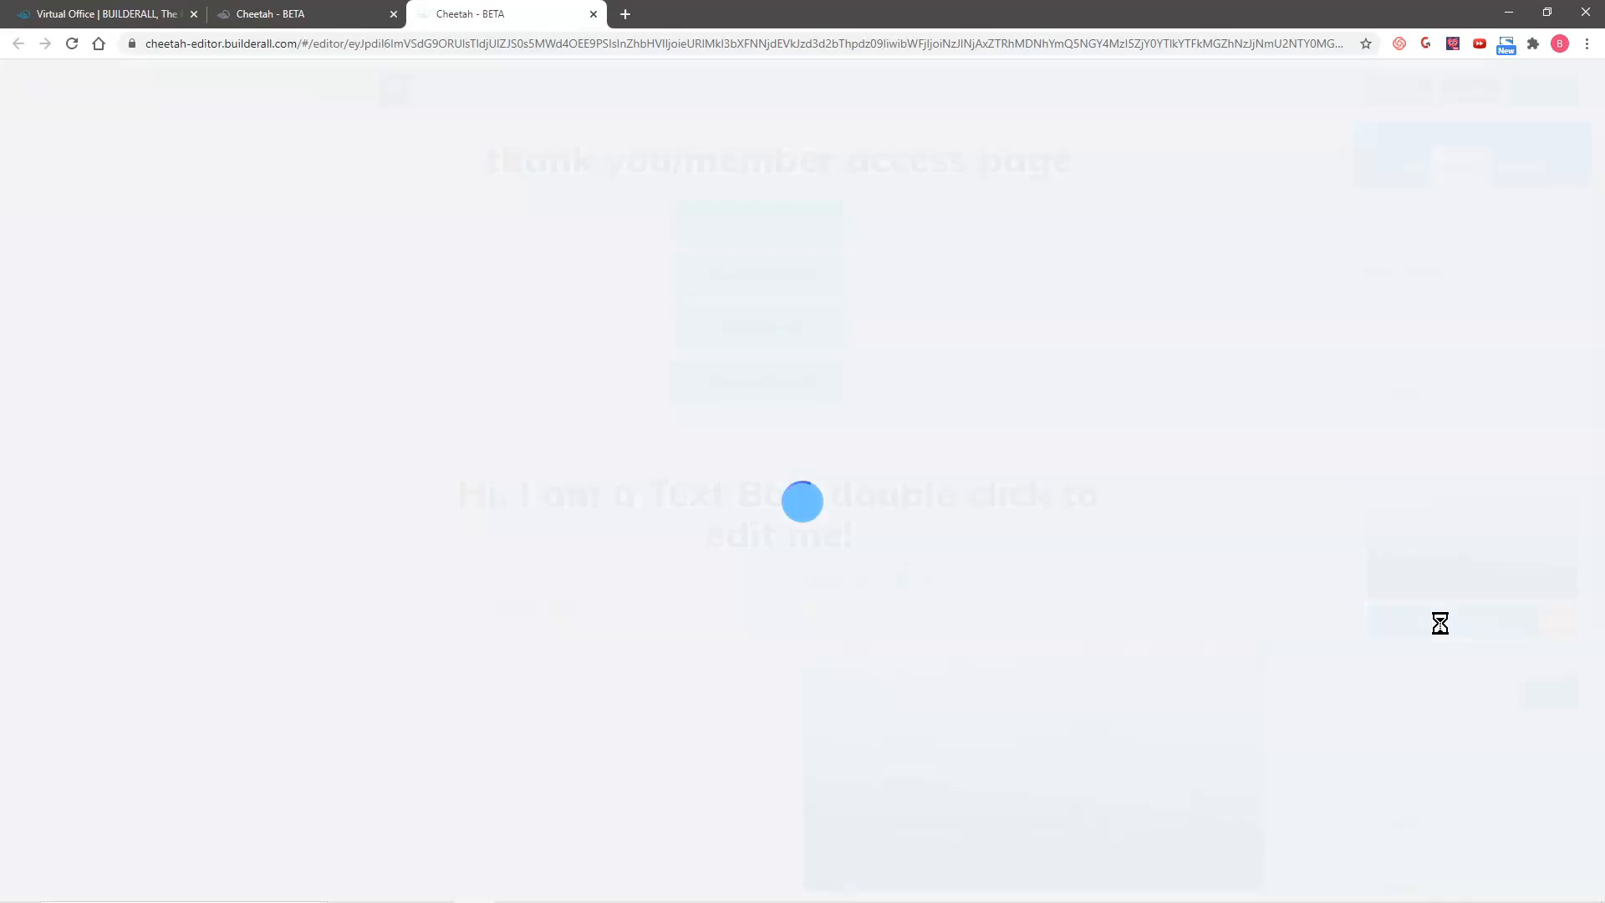
pyautogui.click(1375, 122)
pyautogui.click(70, 231)
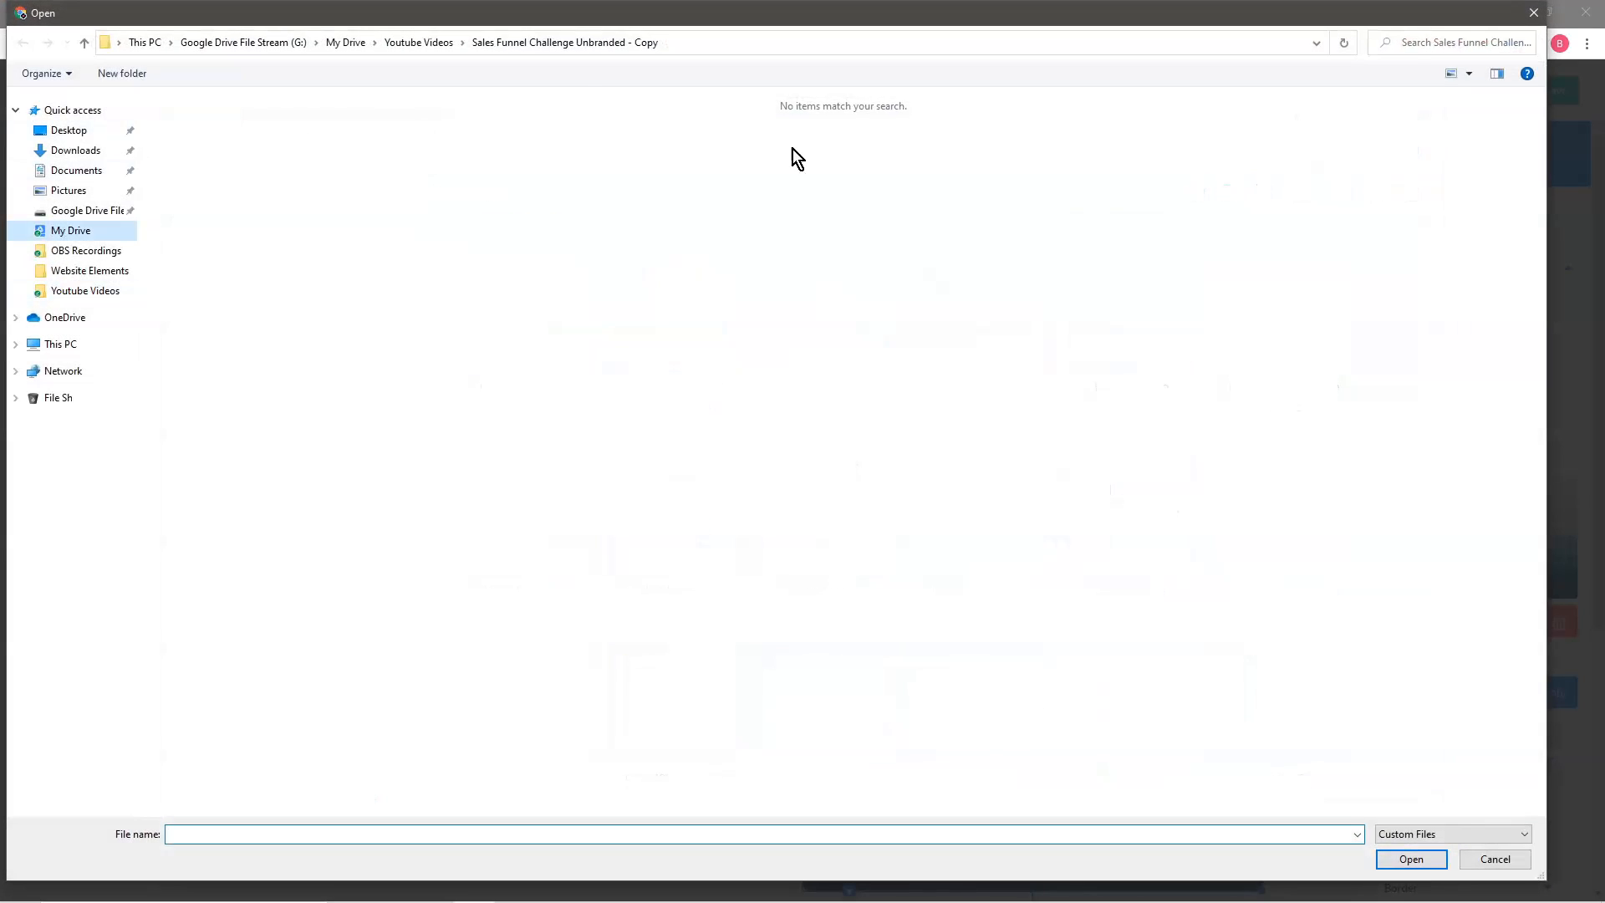
pyautogui.click(1465, 44)
pyautogui.write('profile pic')
pyautogui.doubleClick(562, 274)
pyautogui.click(563, 274)
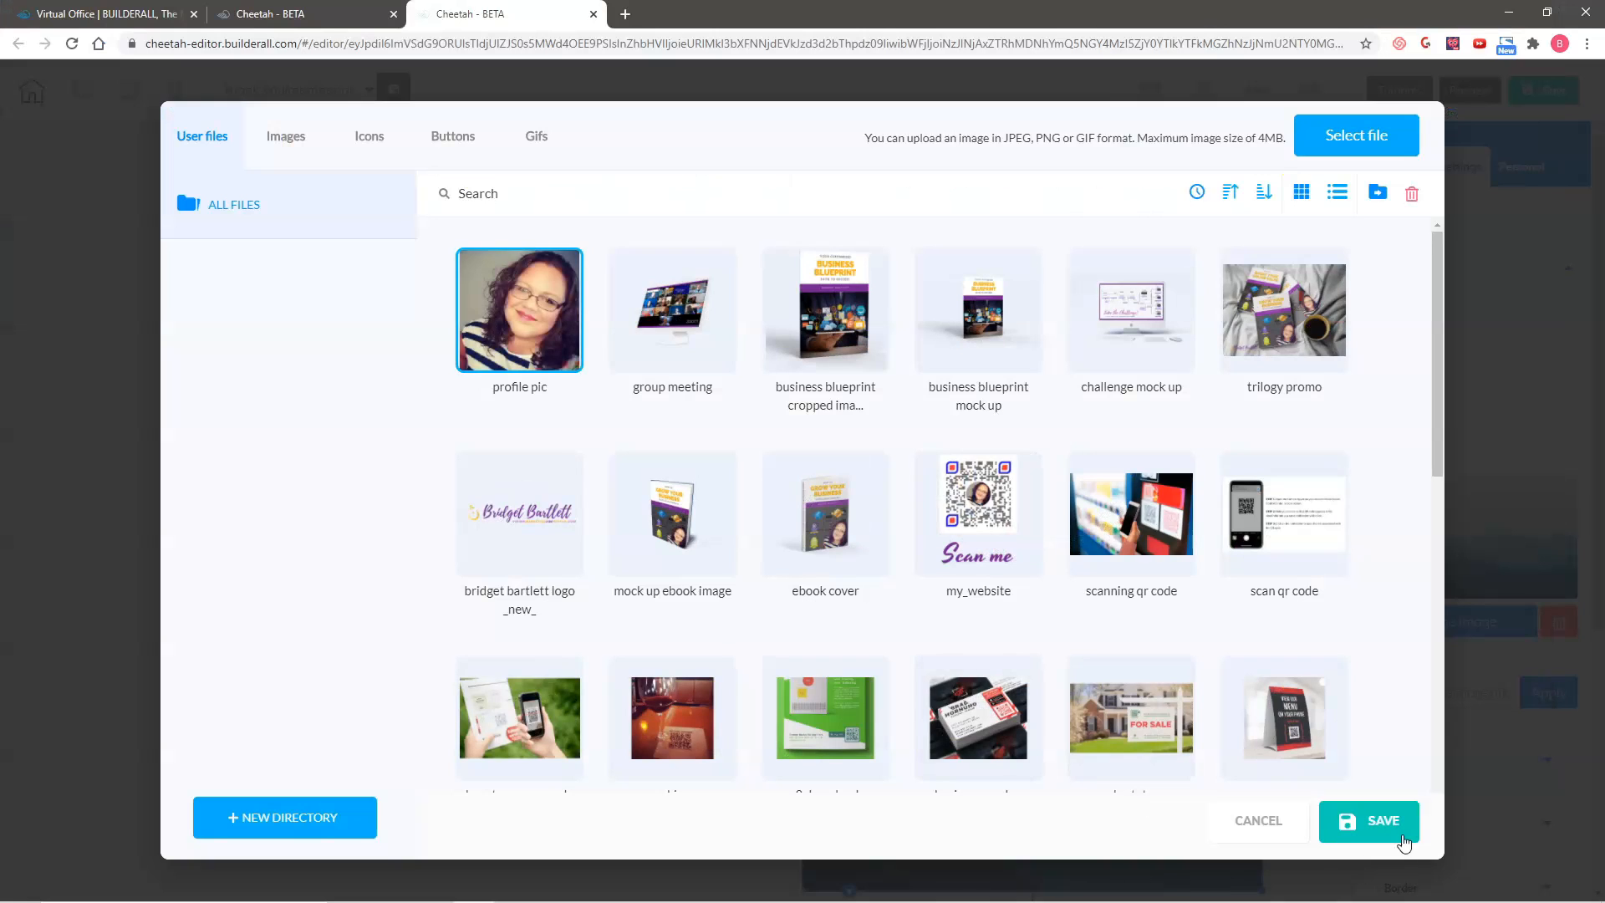
pyautogui.click(1379, 821)
# Step: Shrink the profile picture proportionally and place it in the right part of the lower panel
pyautogui.moveTo(1104, 653); pyautogui.dragTo(1109, 539)
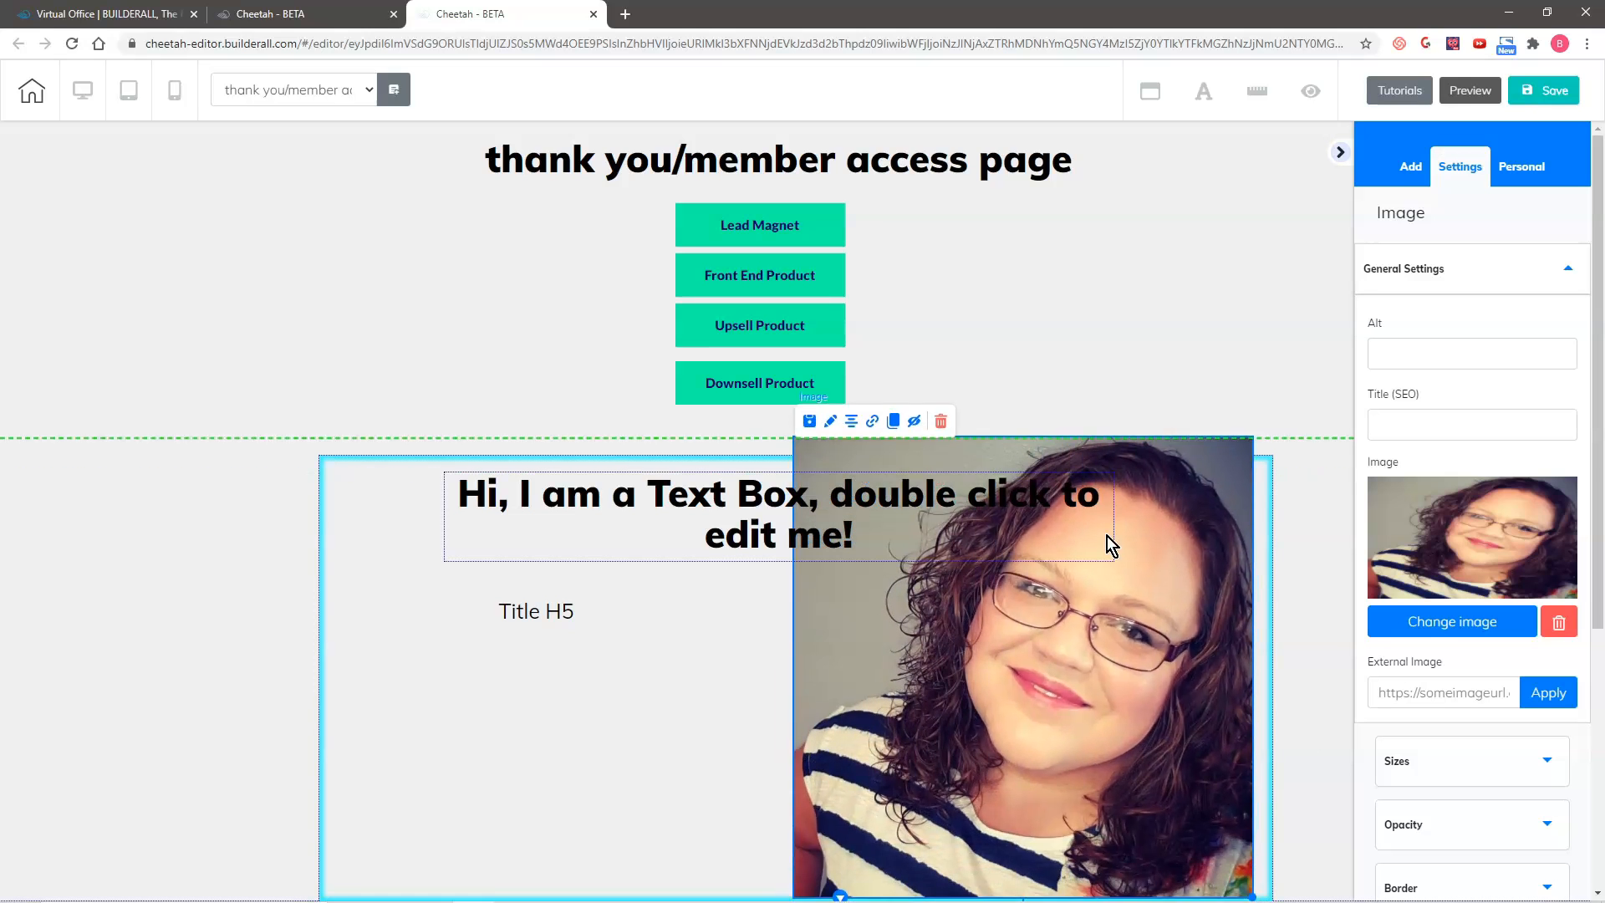
pyautogui.click(1210, 859)
pyautogui.moveTo(1256, 891); pyautogui.dragTo(1129, 763)
pyautogui.moveTo(961, 586); pyautogui.dragTo(1070, 692)
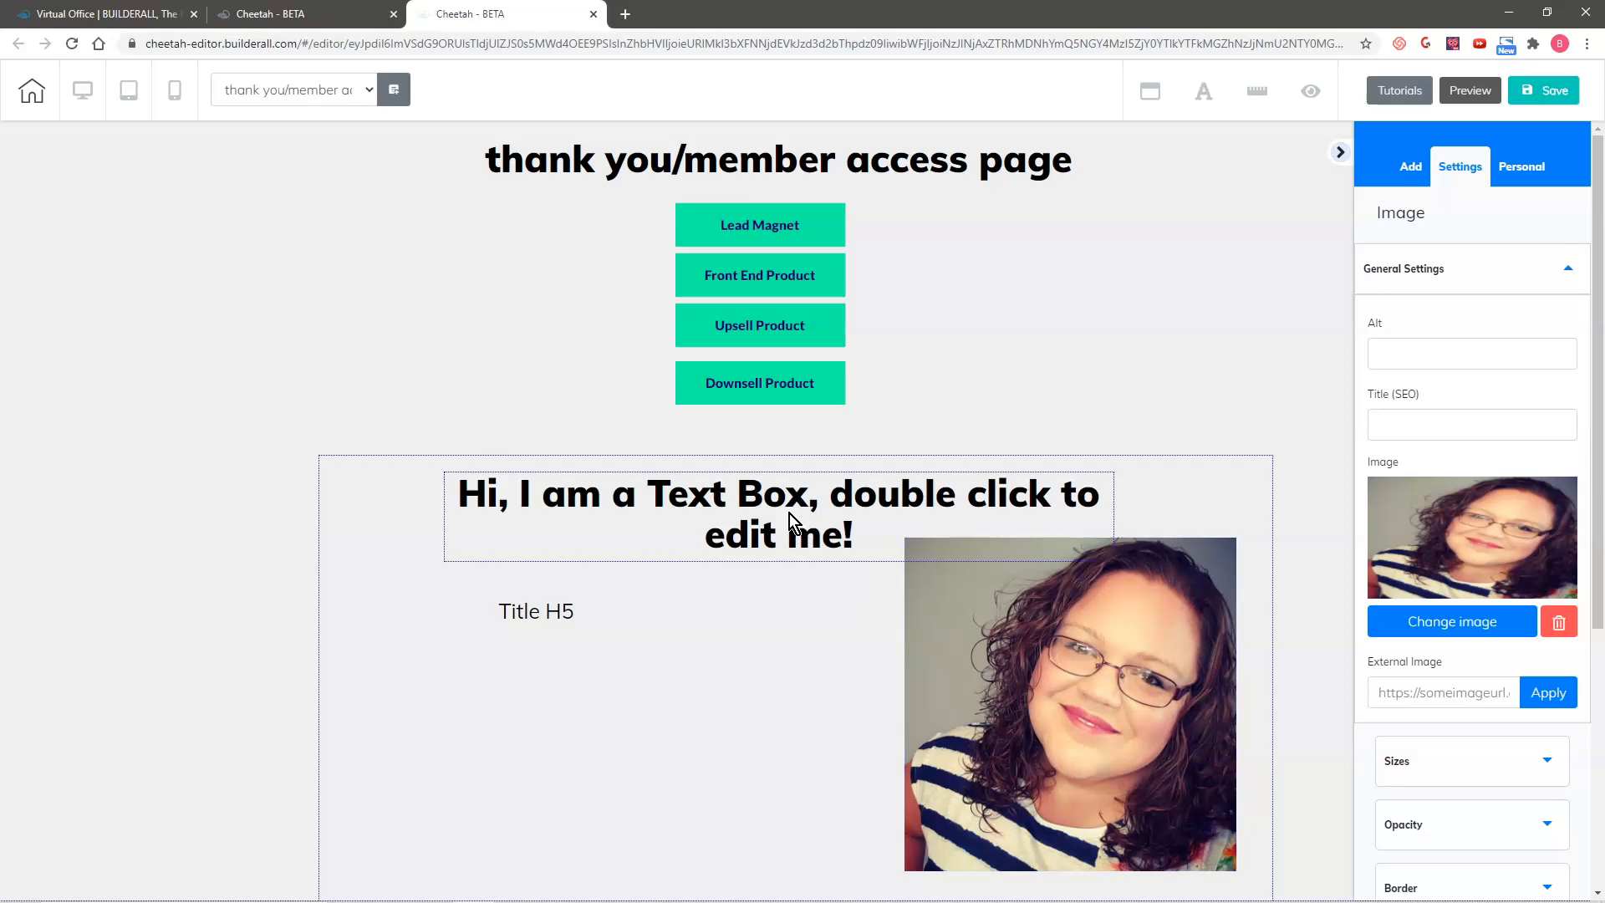
# Step: Replace the heading text in the lower panel with "Welcome!!!"
pyautogui.doubleClick(791, 524)
pyautogui.moveTo(458, 494); pyautogui.dragTo(870, 553)
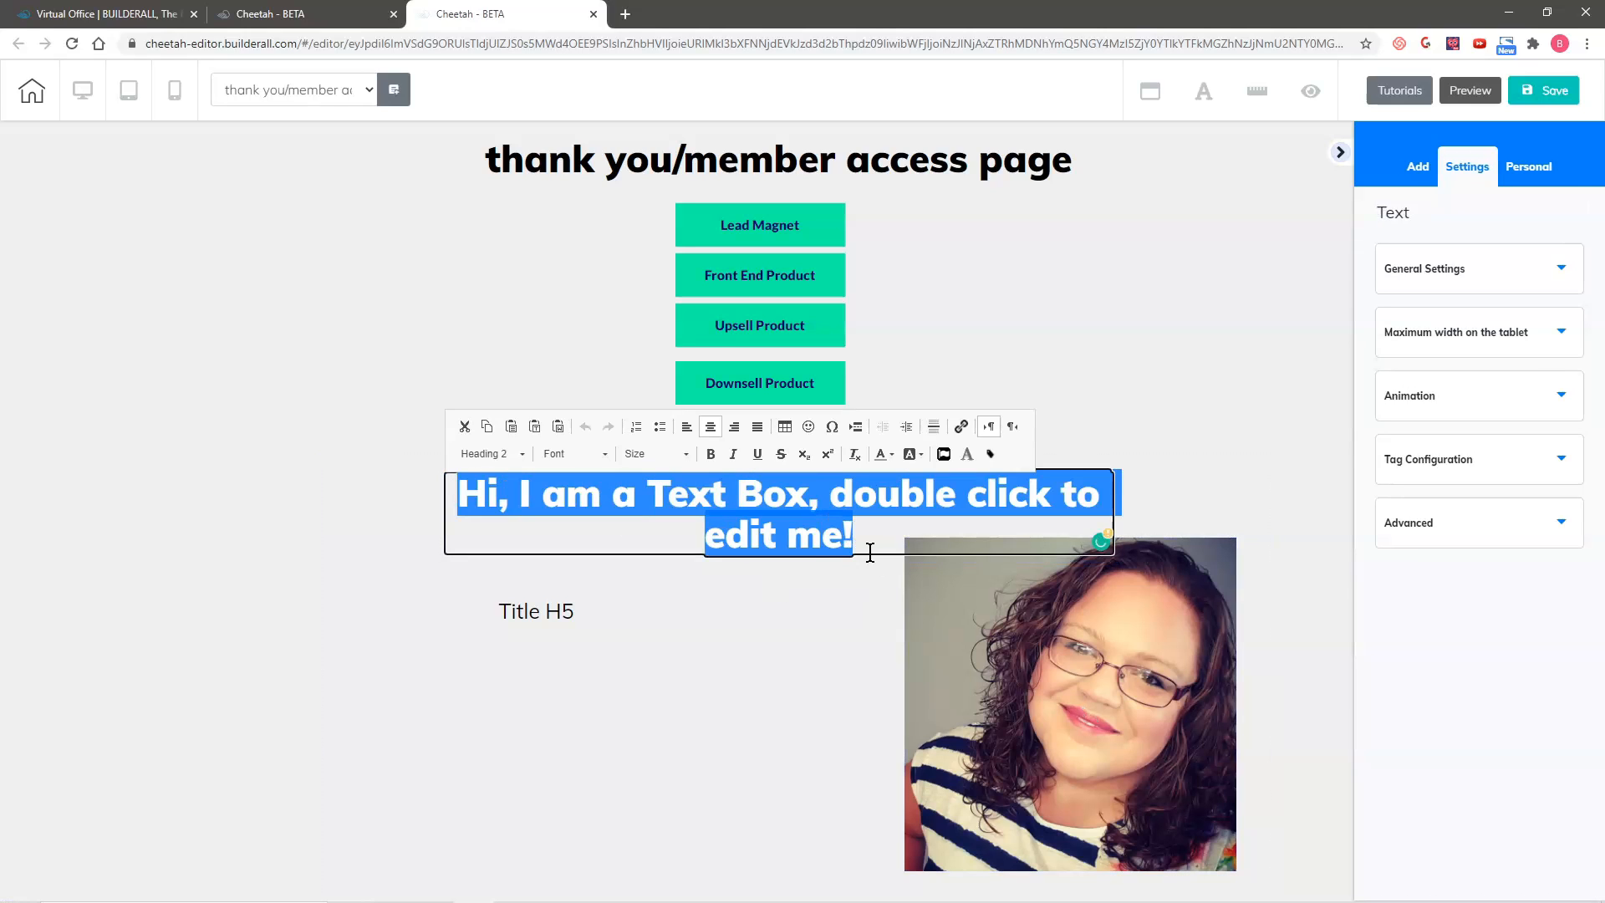
pyautogui.write('Welcome!!!')
pyautogui.click(871, 554)
# Step: Move the Welcome heading to the left of the picture and shift the Title H5 text beneath it
pyautogui.moveTo(780, 498); pyautogui.dragTo(438, 533)
pyautogui.moveTo(774, 549); pyautogui.dragTo(417, 548)
pyautogui.moveTo(278, 529); pyautogui.dragTo(544, 545)
pyautogui.moveTo(578, 610); pyautogui.dragTo(557, 614)
# Step: Replace the Title H5 text with "I have a lot of experience and would love to work with you."
pyautogui.doubleClick(559, 612)
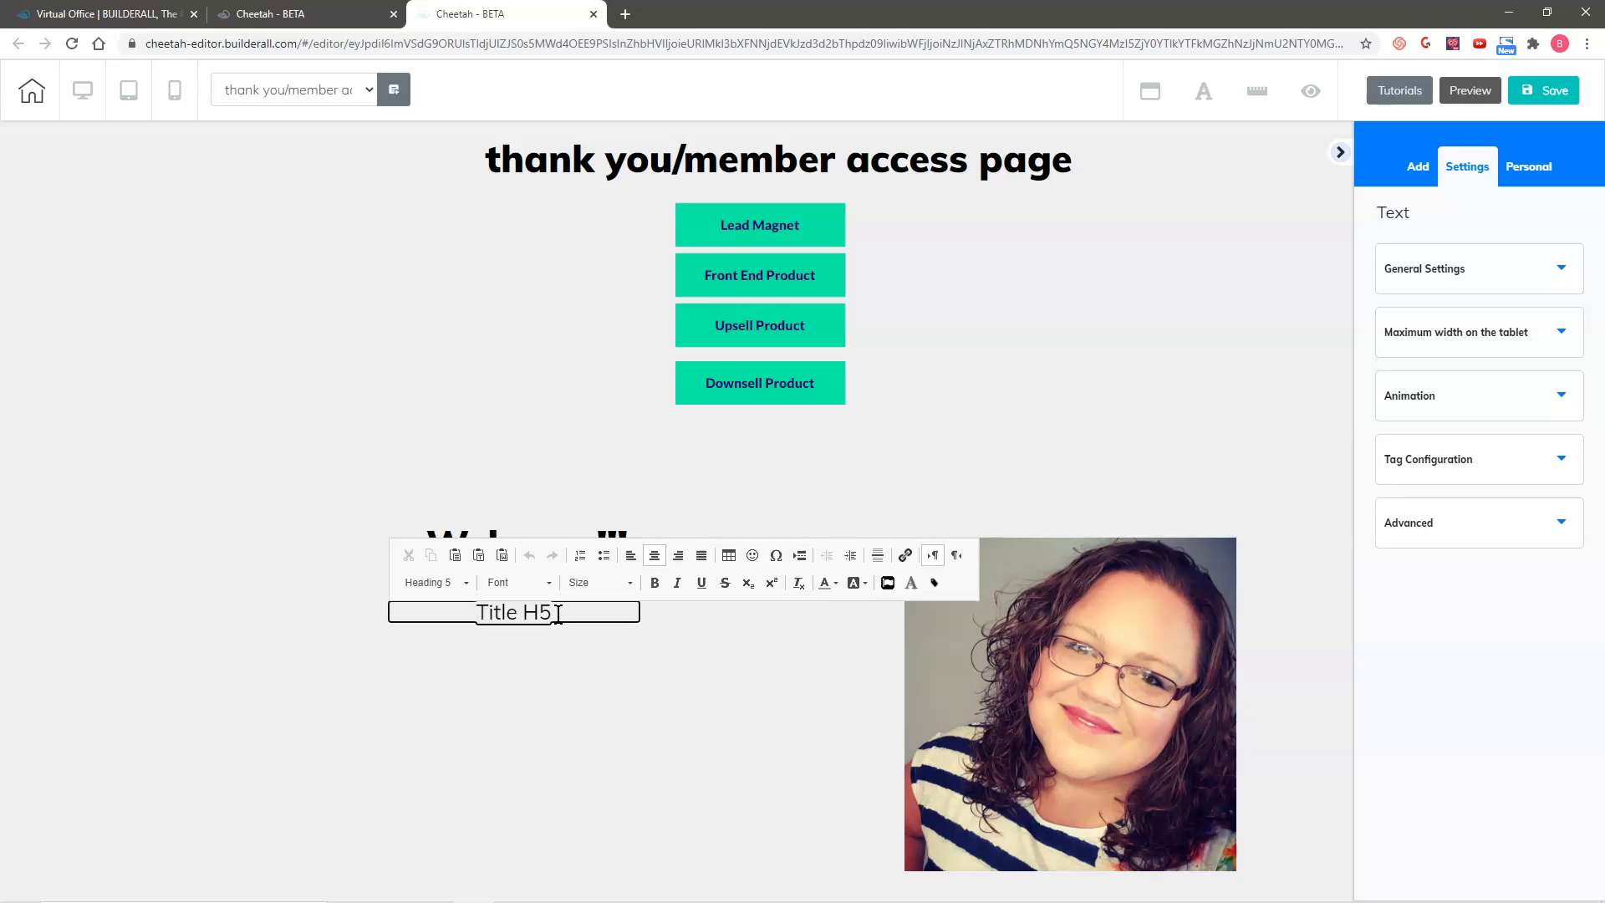
pyautogui.write('I have a lot of experience and would love to work with you.')
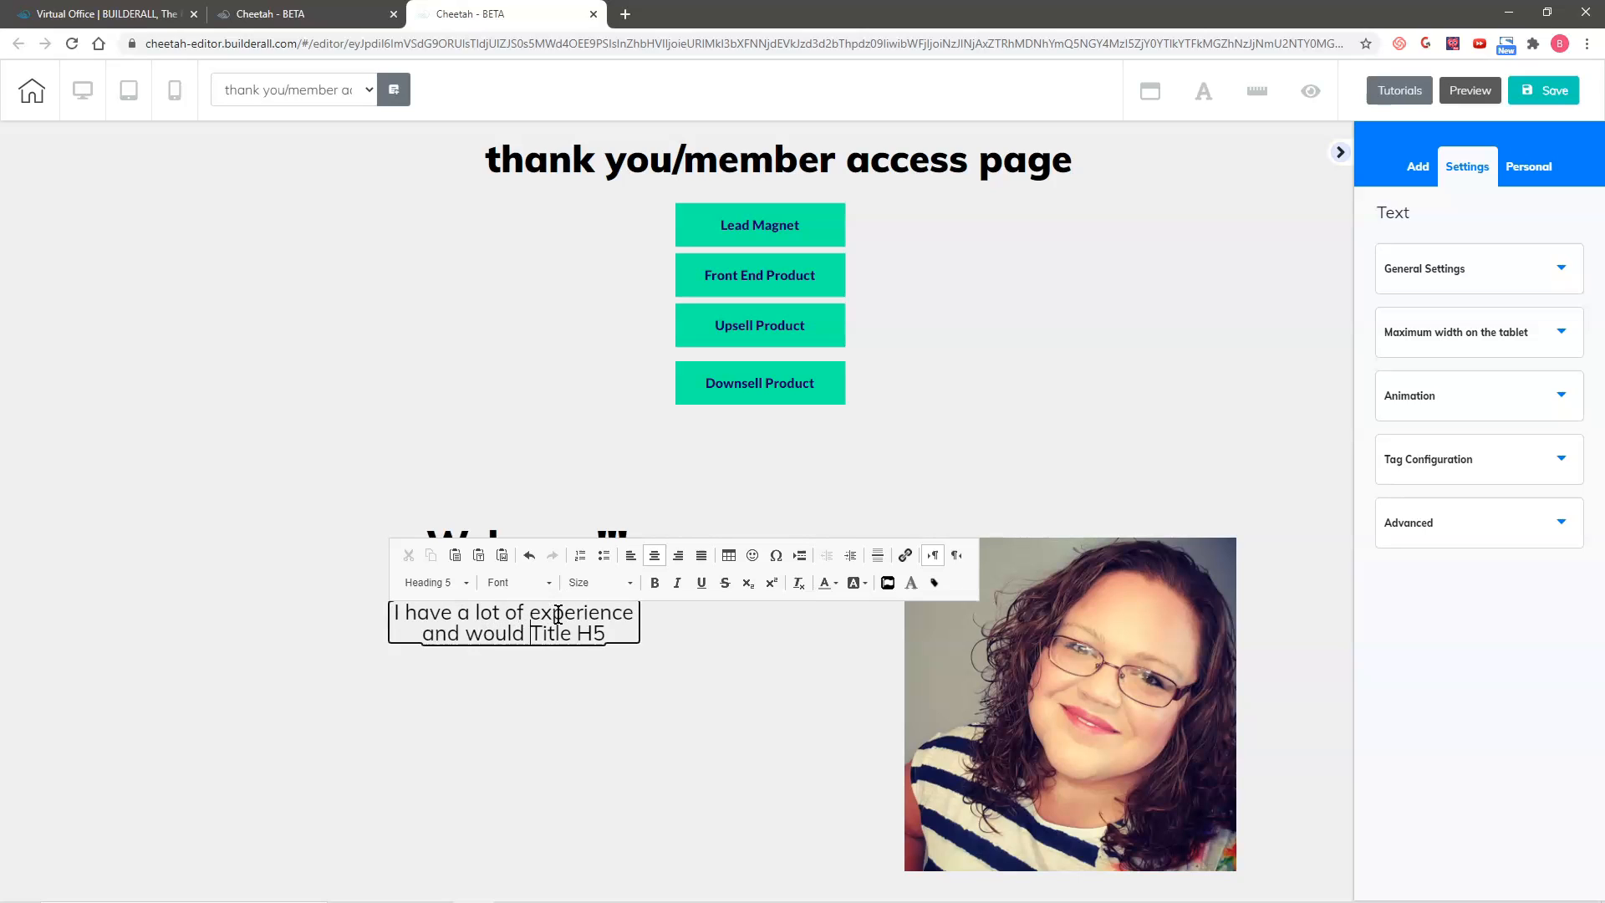
pyautogui.press('Delete')
pyautogui.press('Delete')
pyautogui.press('Delete')
pyautogui.press('Delete')
pyautogui.press('Delete')
pyautogui.press('Delete')
pyautogui.press('Delete')
pyautogui.press('Delete')
# Step: Repeat the sentence to form a six-line paragraph in a wider text box, and nudge the profile picture up and left
pyautogui.moveTo(394, 617); pyautogui.dragTo(558, 657)
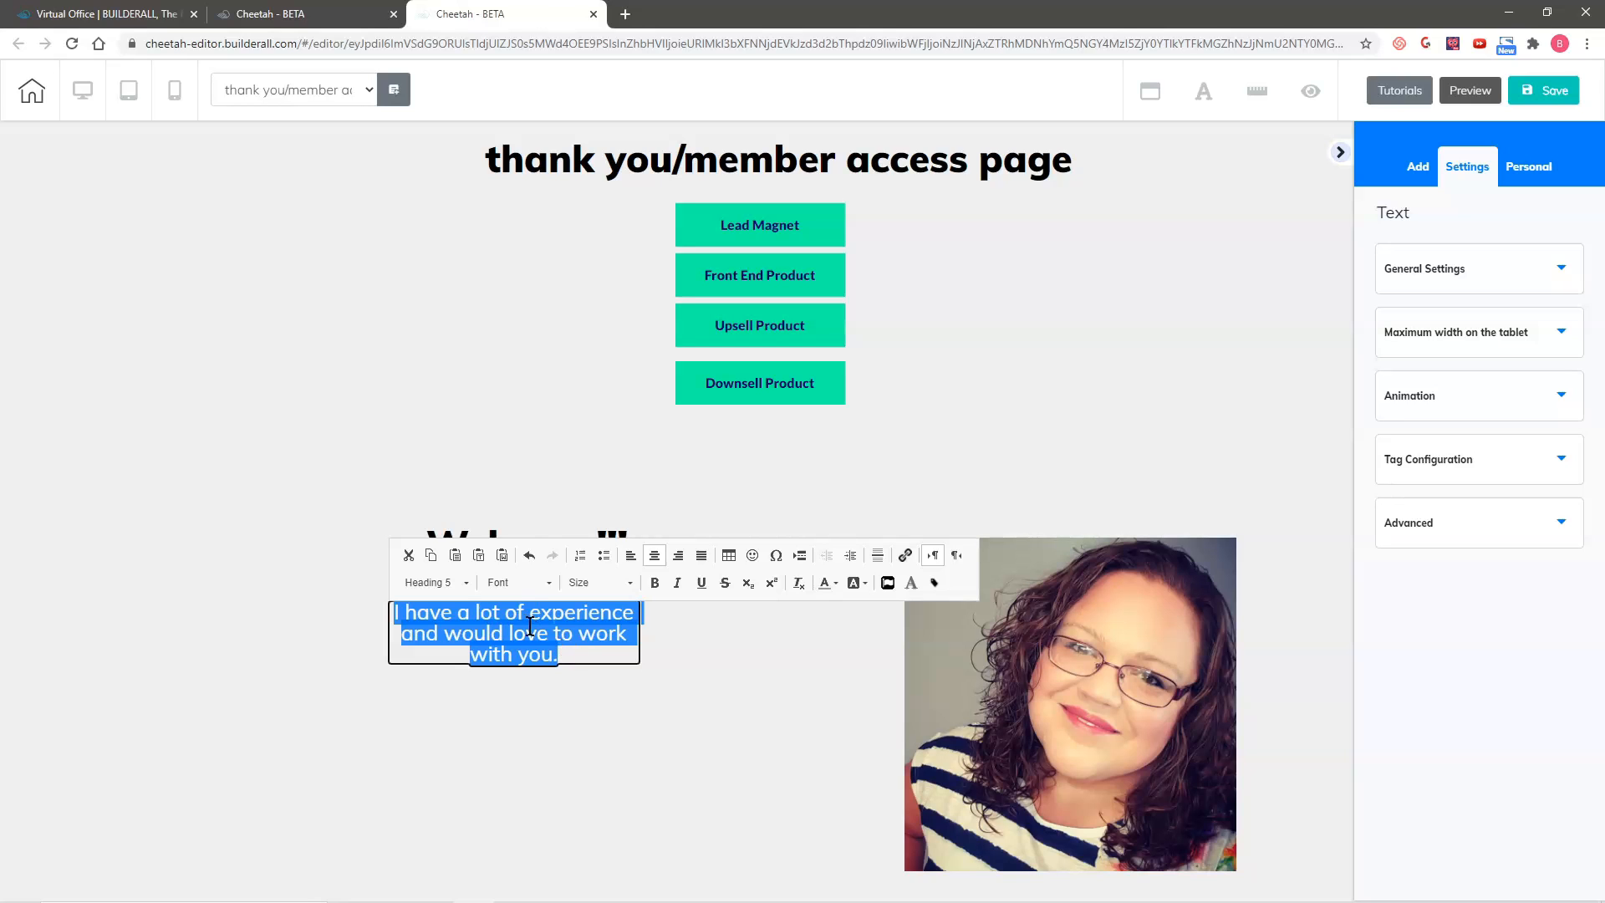
pyautogui.click(583, 655)
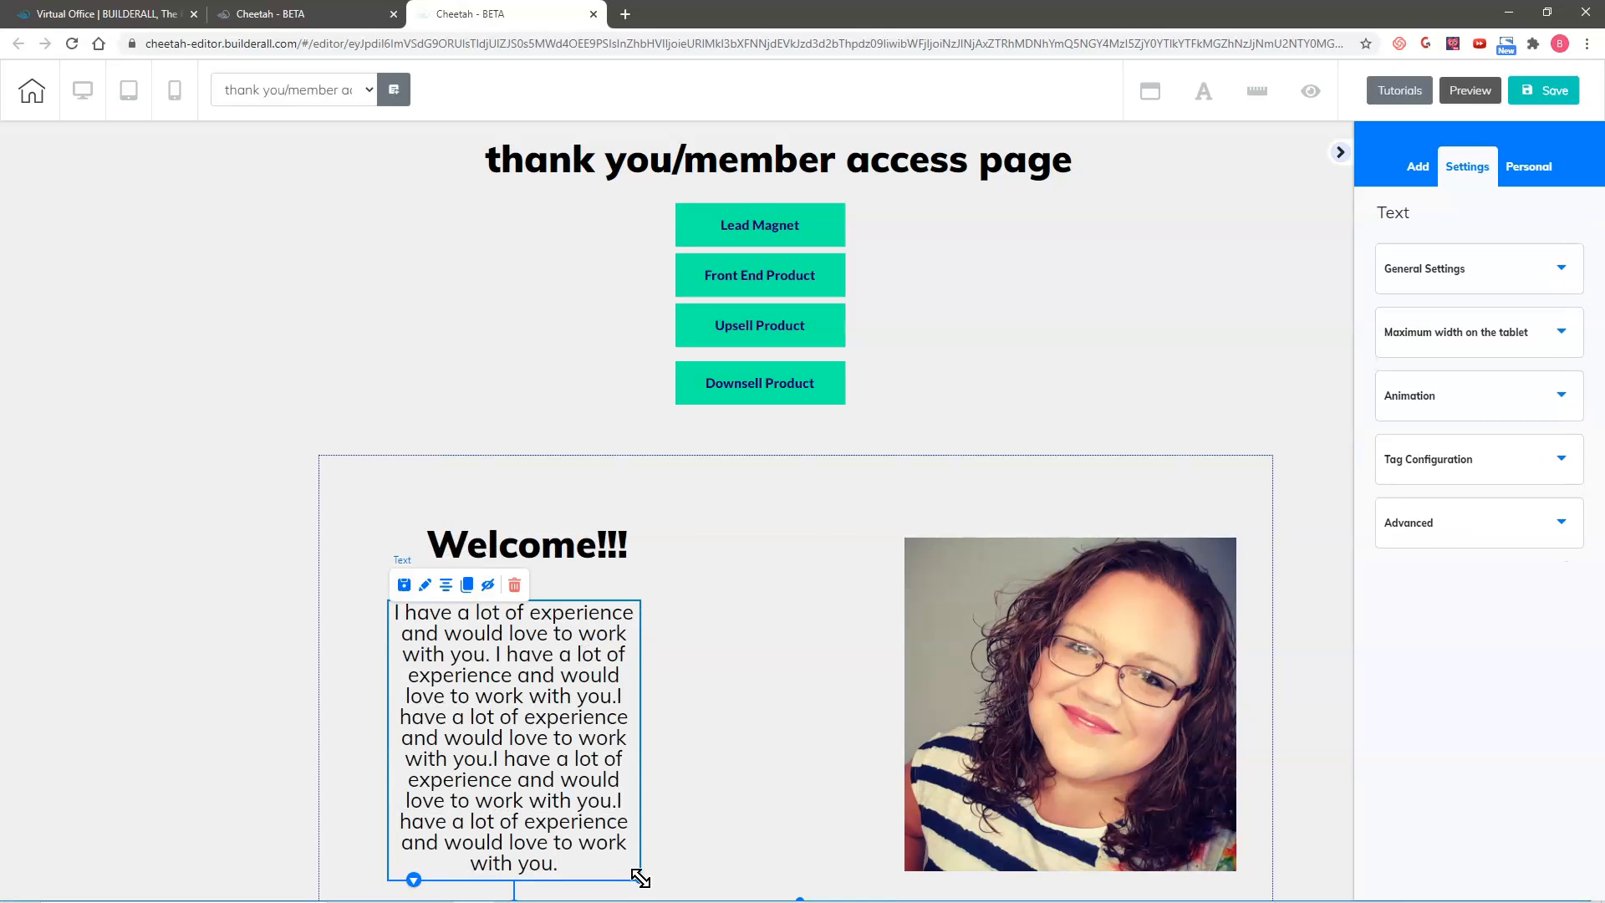
pyautogui.moveTo(640, 877); pyautogui.dragTo(865, 845)
pyautogui.click(864, 845)
pyautogui.moveTo(1026, 672)
pyautogui.mouseDown()
pyautogui.moveTo(1026, 645)
pyautogui.moveTo(1019, 661)
pyautogui.mouseUp()
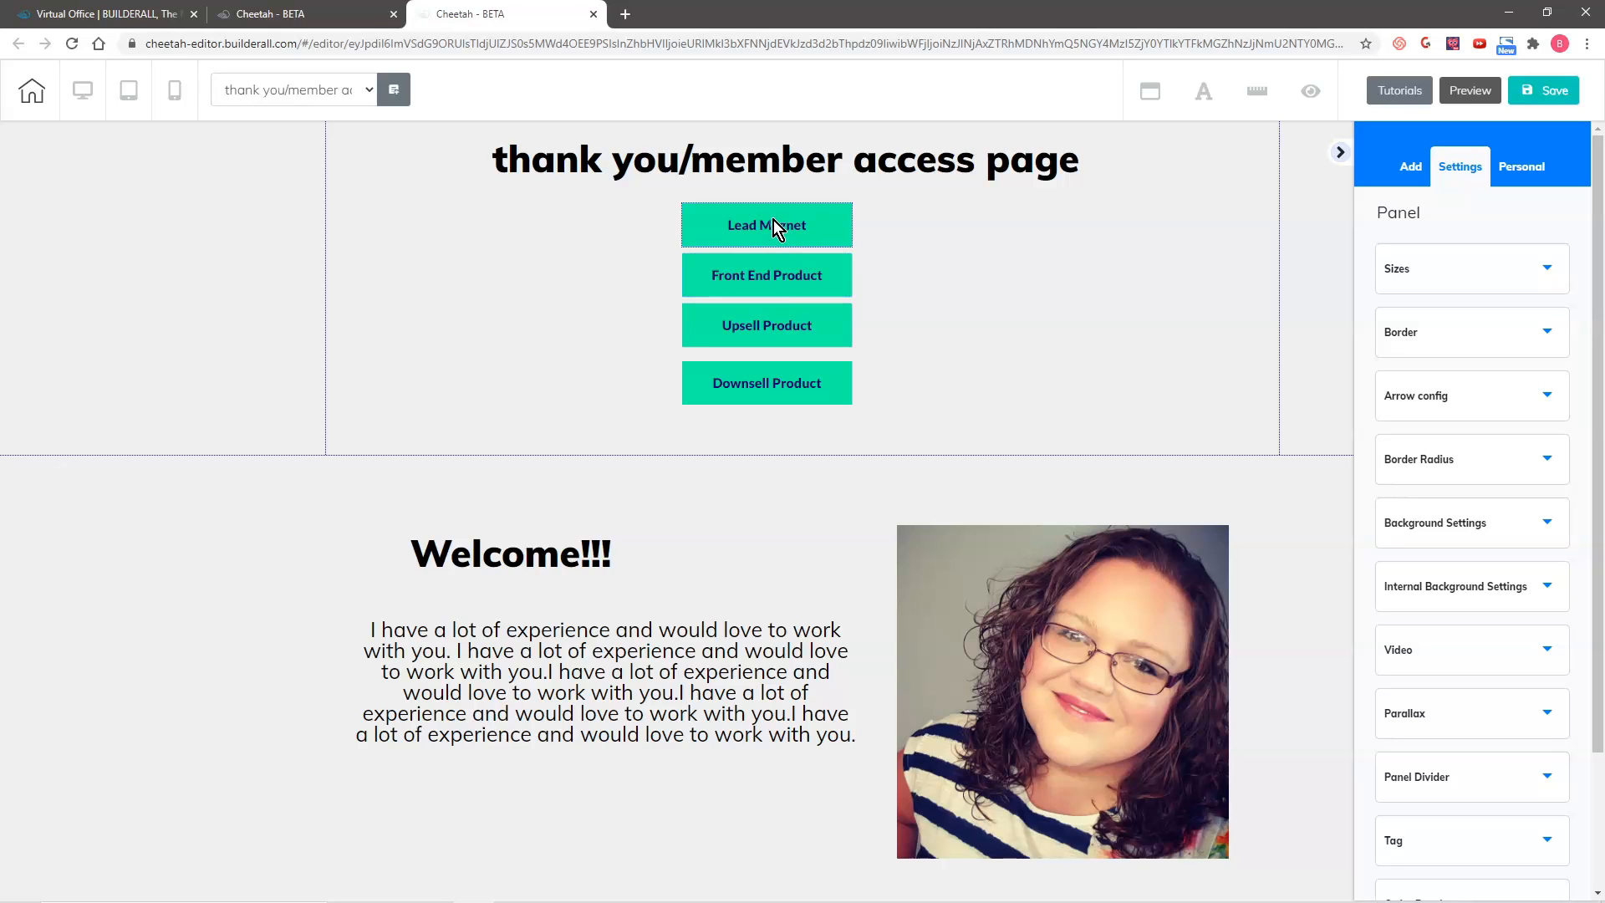
# Step: Bring the Upsell Product button to the top positioning layer and place it below the welcome paragraph in the lower panel
pyautogui.moveTo(756, 332); pyautogui.dragTo(580, 414)
pyautogui.click(525, 414)
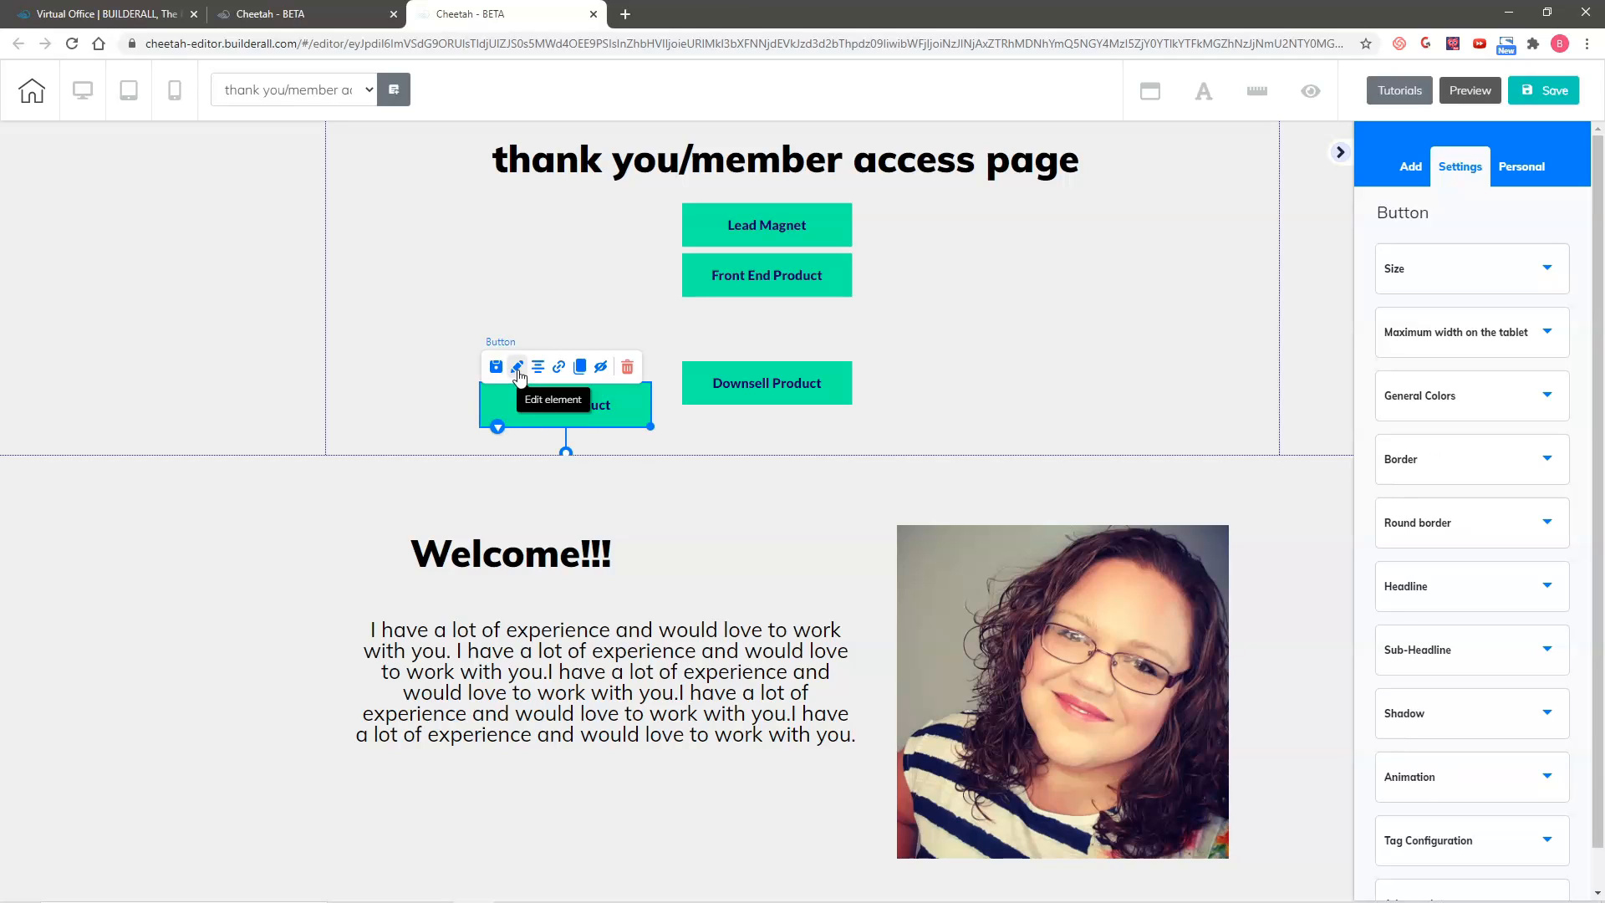
pyautogui.scroll(-1, 1471, 769)
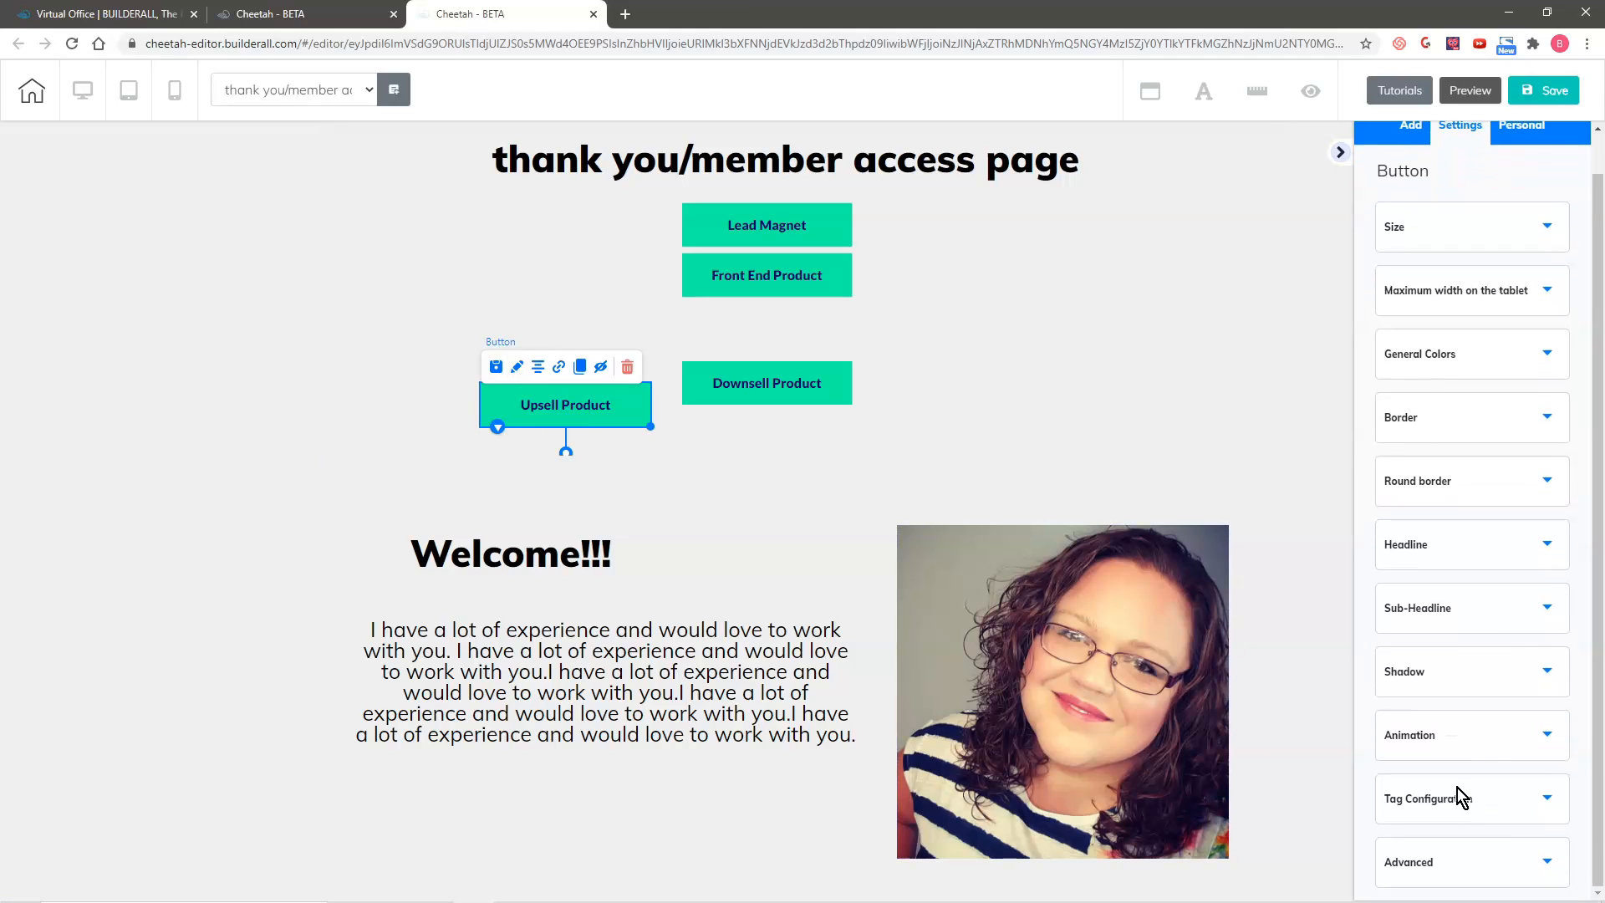
pyautogui.click(1451, 860)
pyautogui.click(1528, 664)
pyautogui.moveTo(641, 423); pyautogui.dragTo(536, 859)
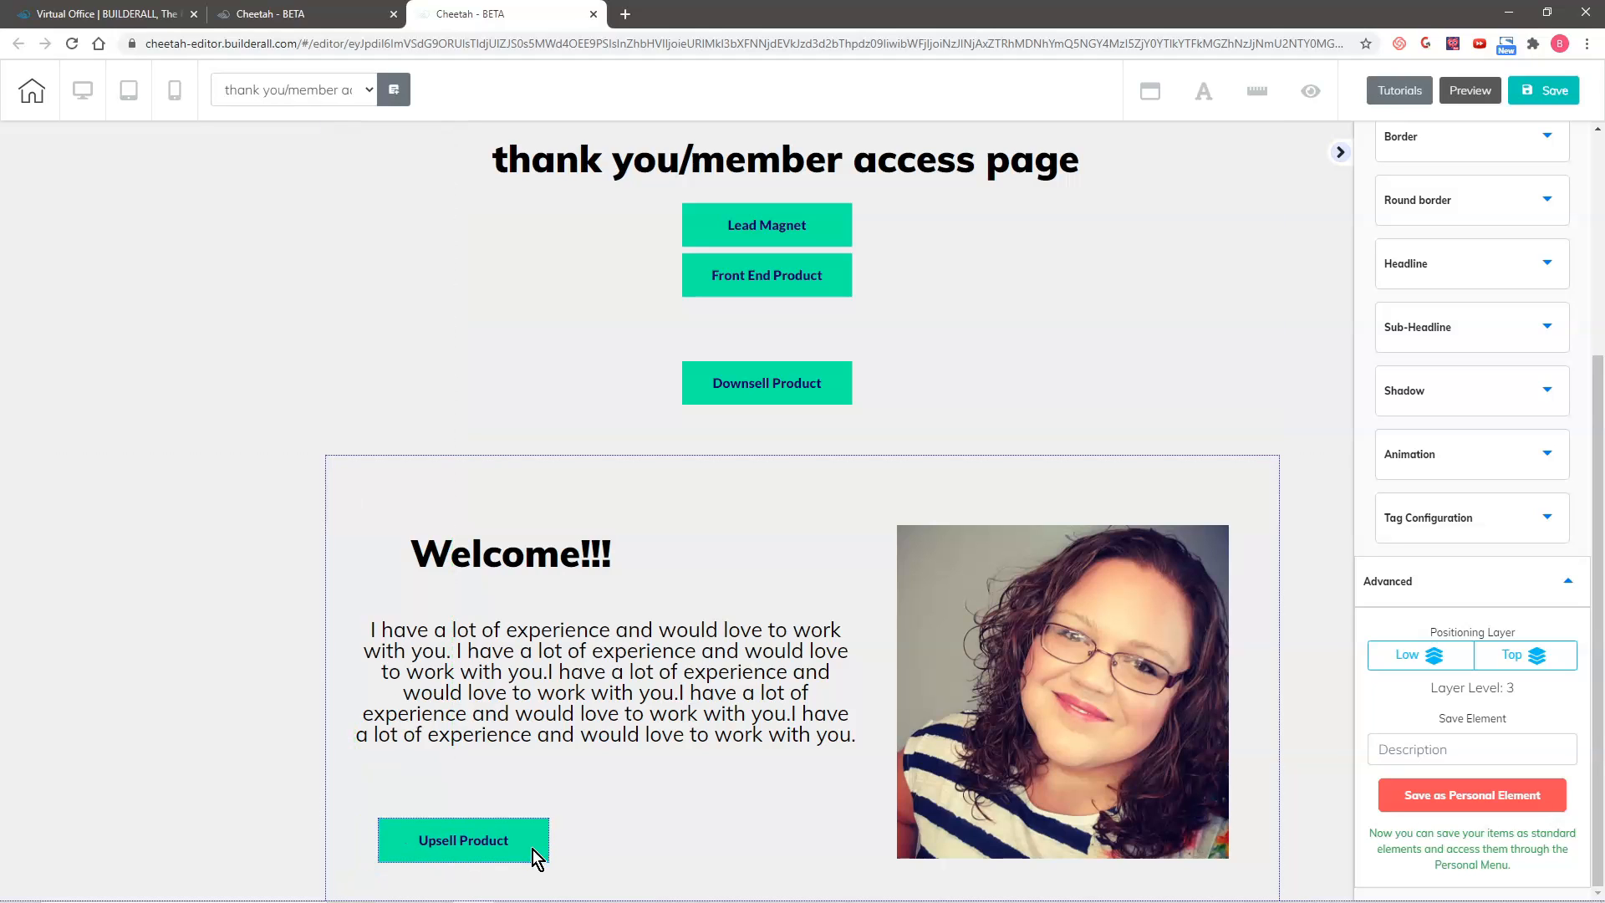
# Step: Left-align the welcome paragraph
pyautogui.click(487, 671)
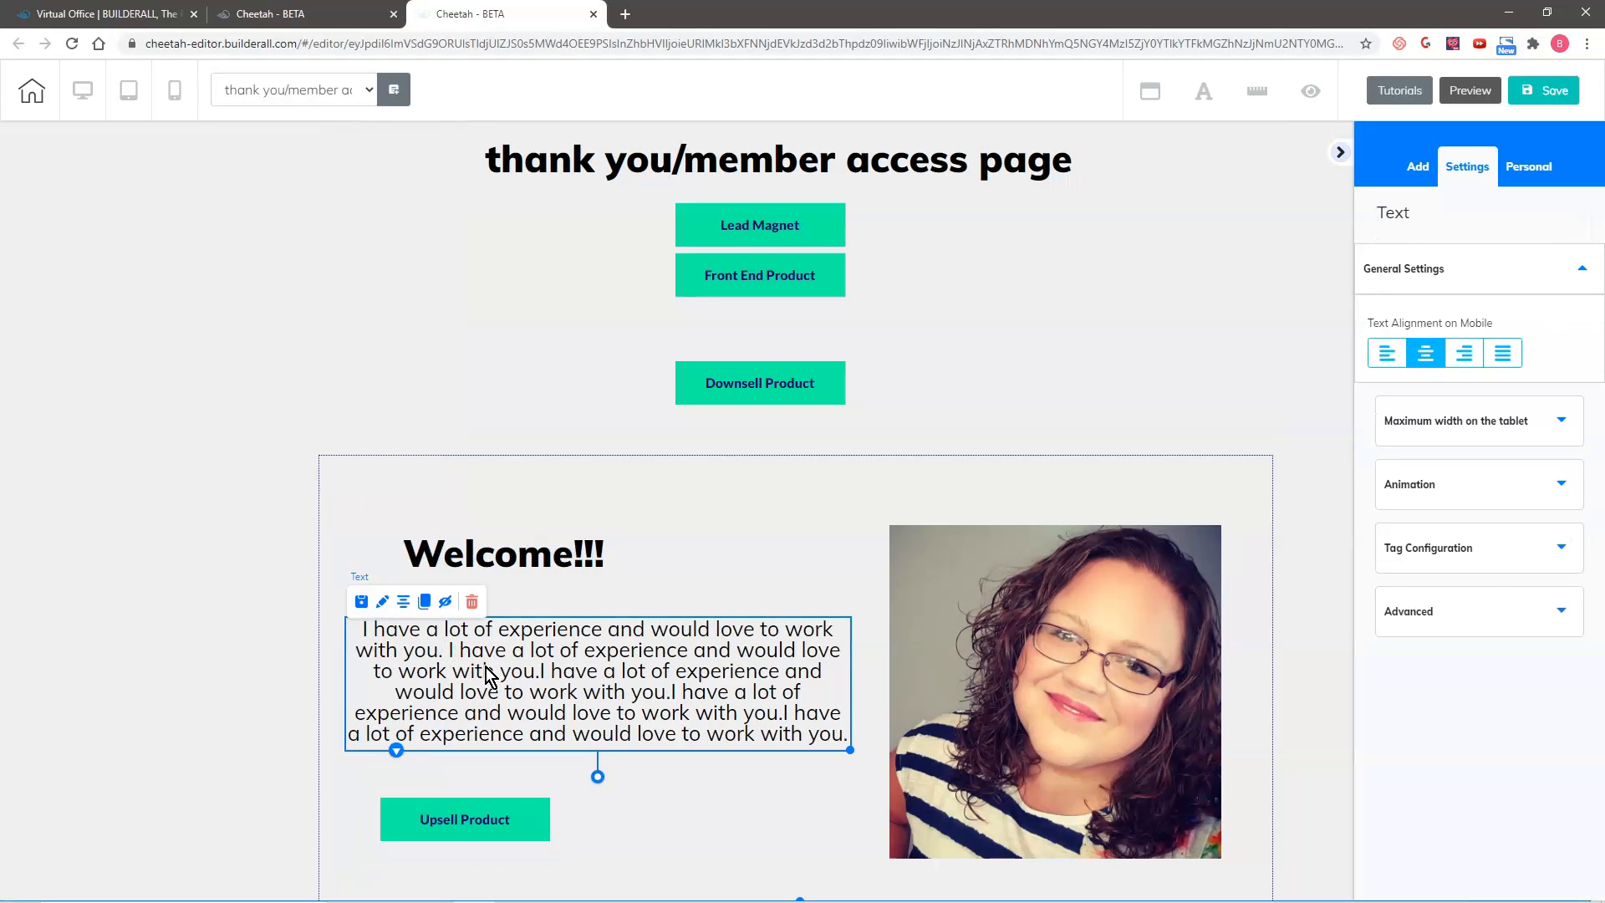
pyautogui.doubleClick(485, 668)
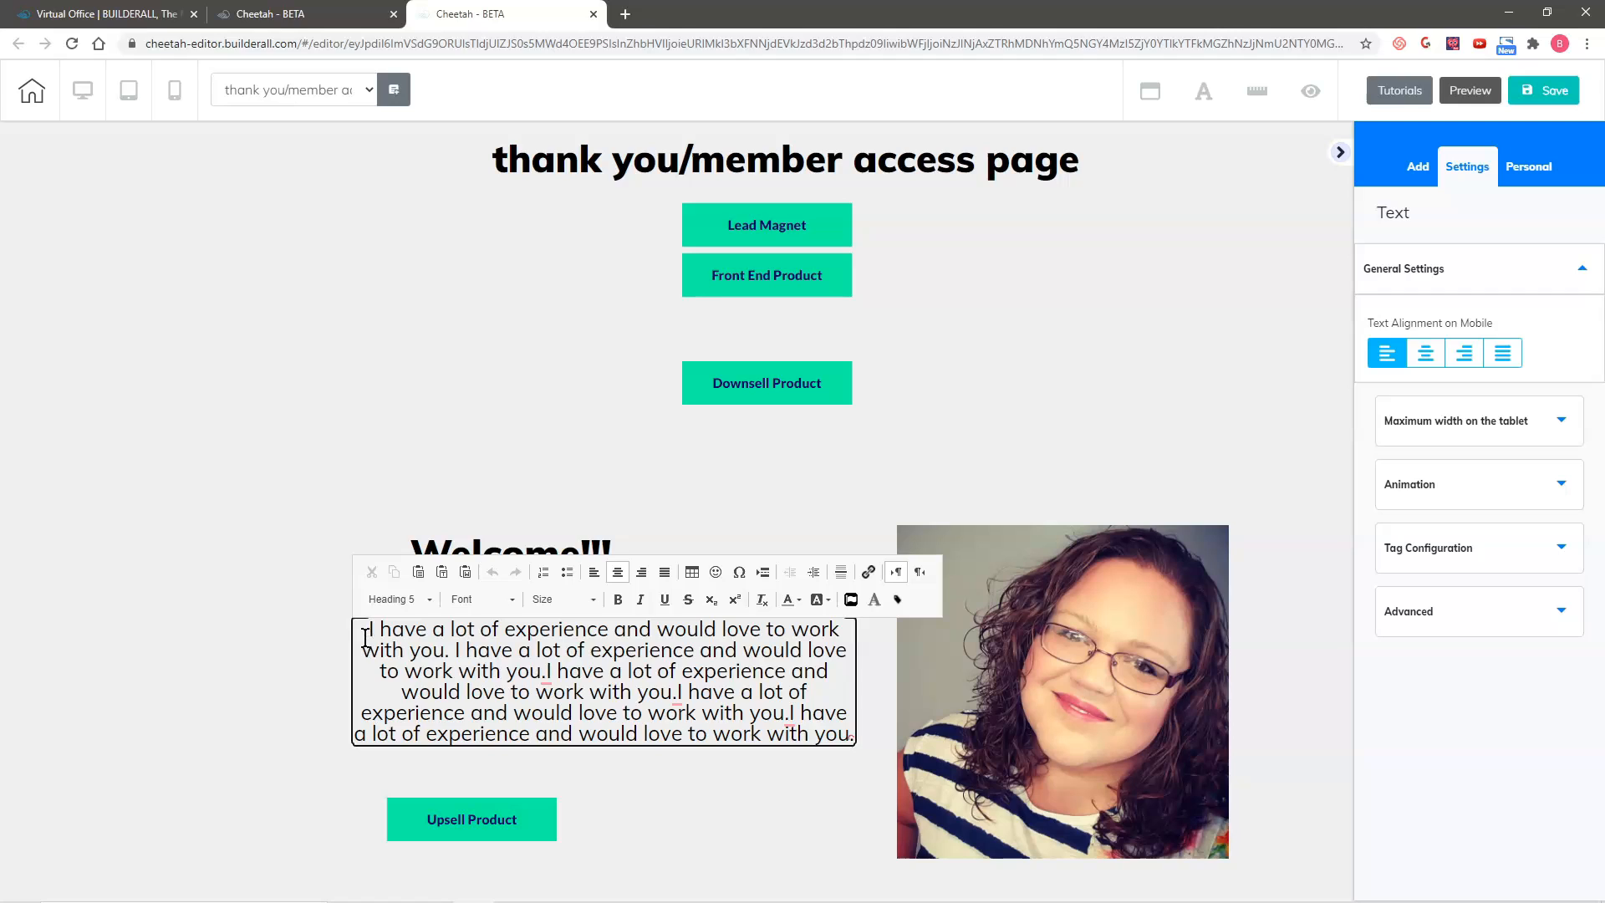
pyautogui.click(593, 572)
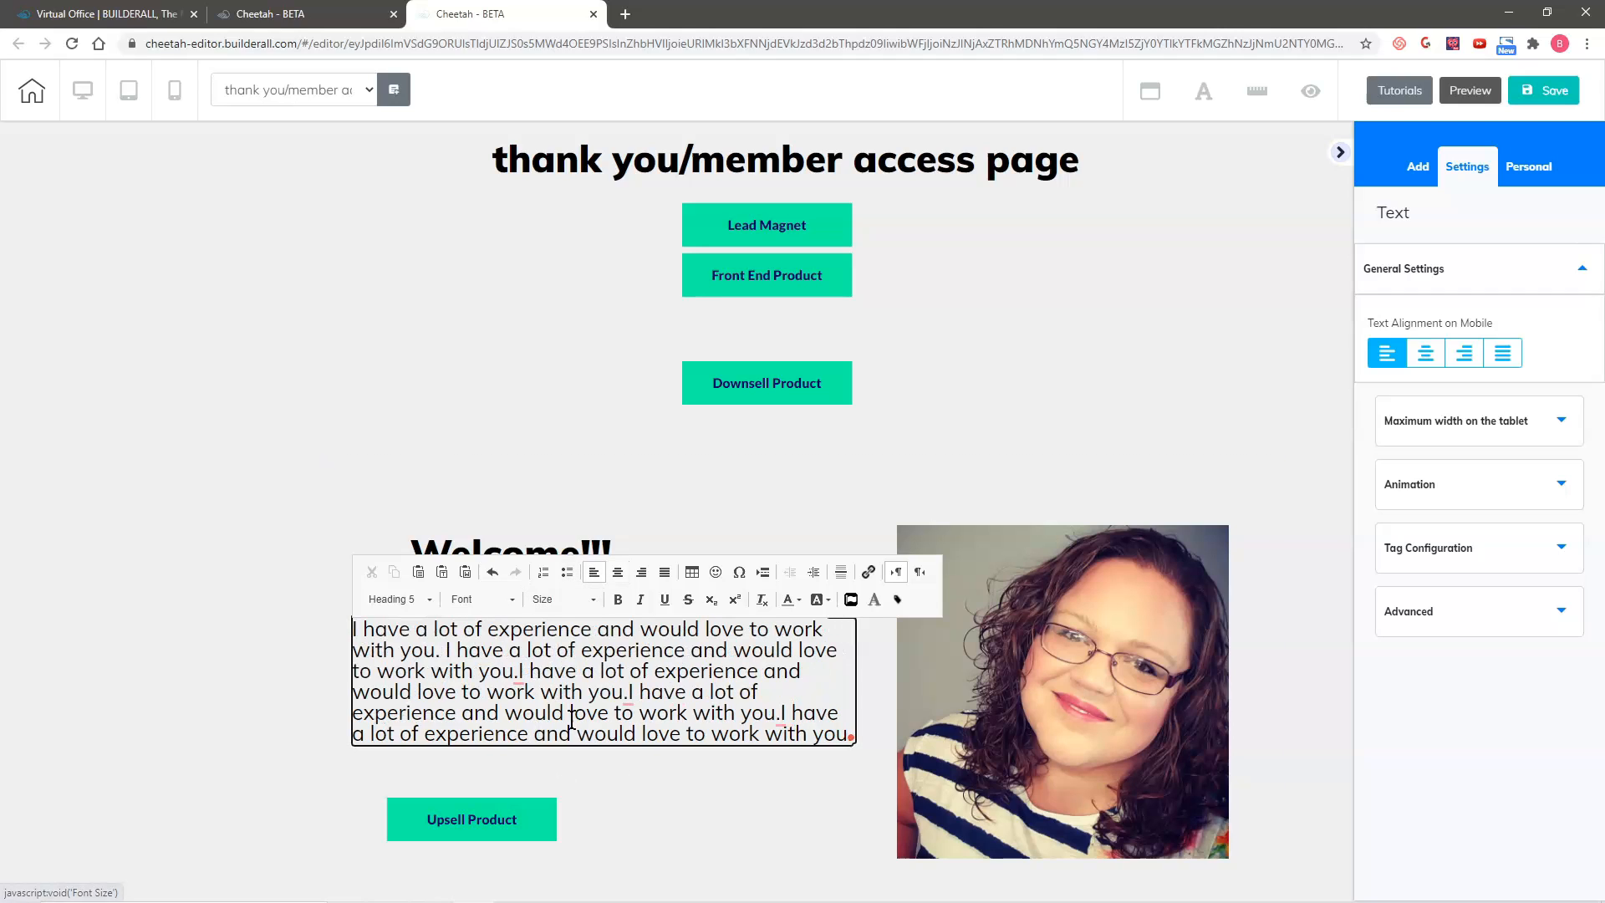
# Step: Insert the missing spaces between the paragraph's sentences and slightly reposition the paragraph and the Welcome heading
pyautogui.click(520, 673)
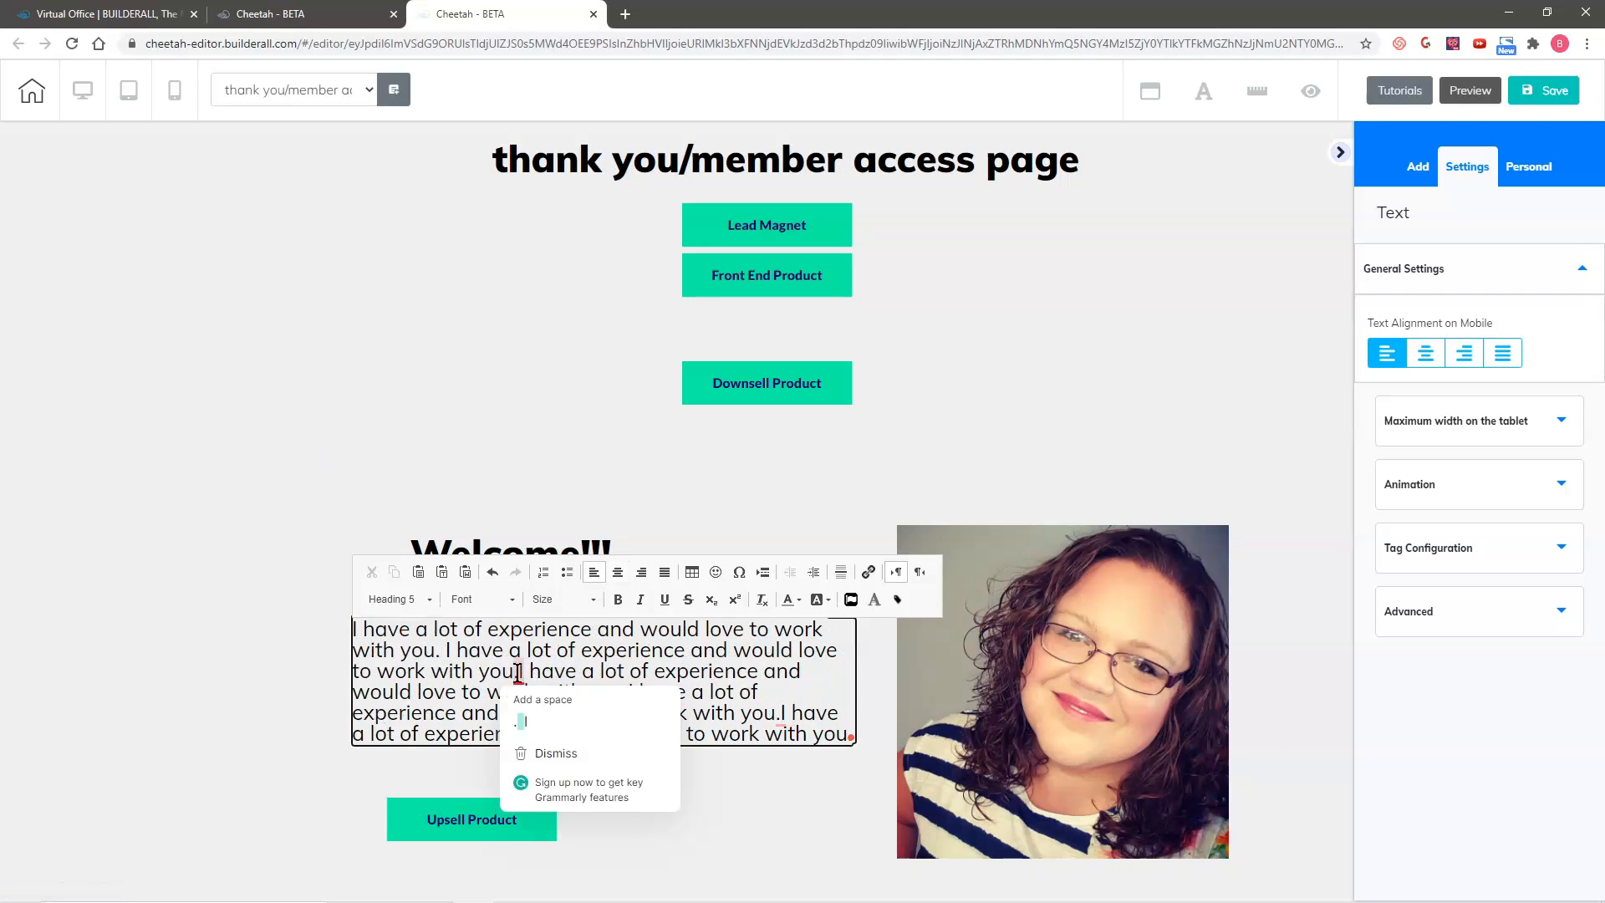
pyautogui.click(627, 698)
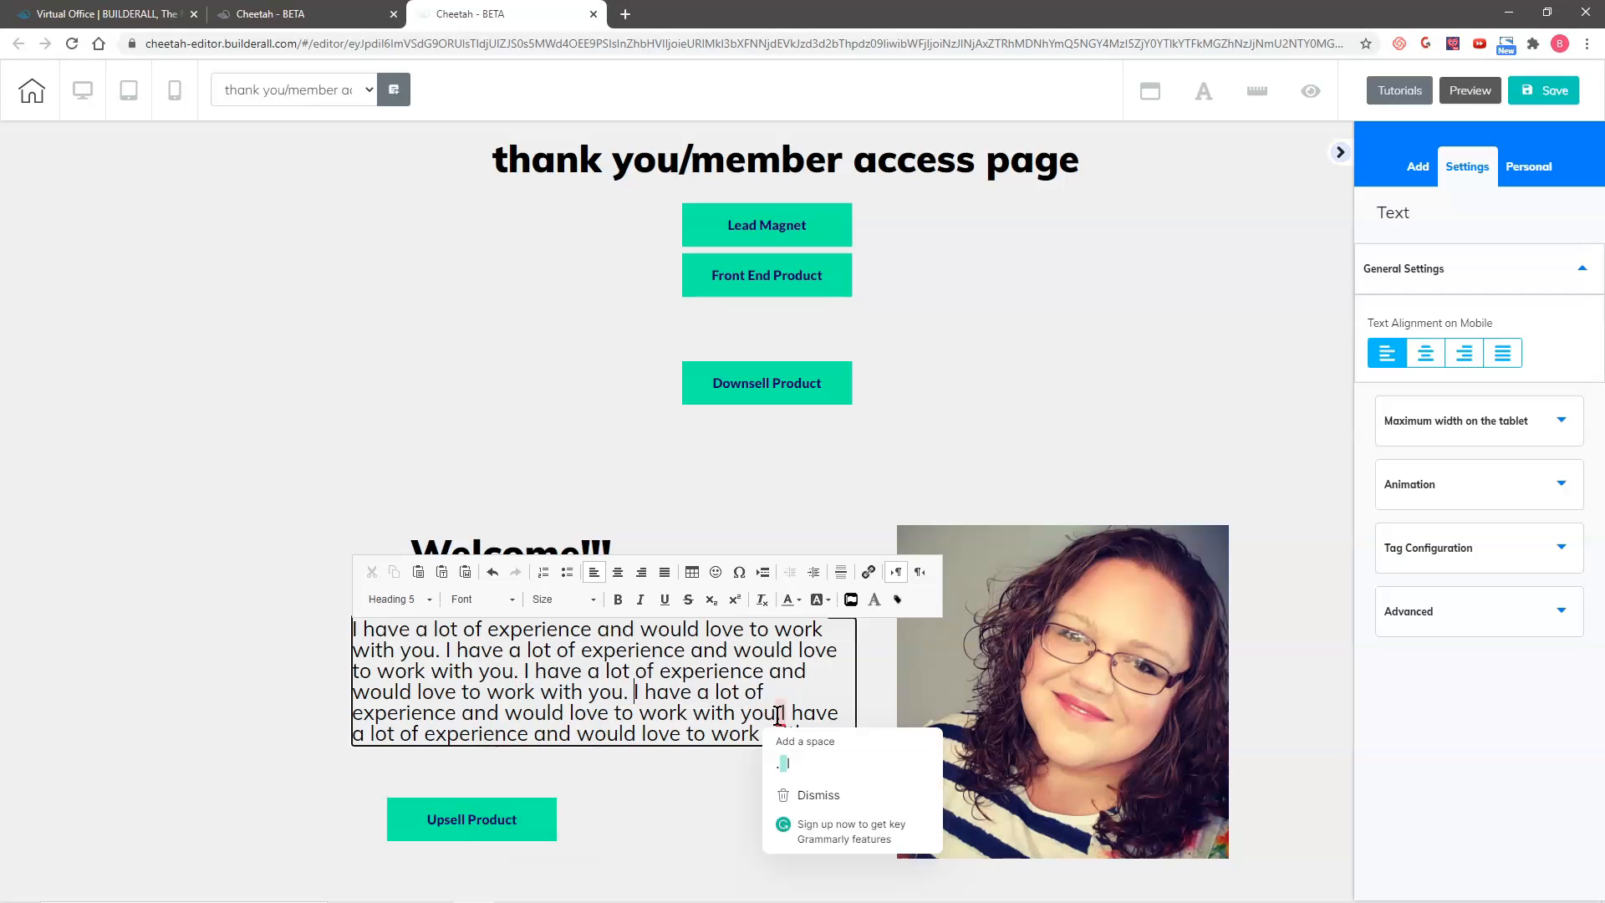
pyautogui.click(782, 713)
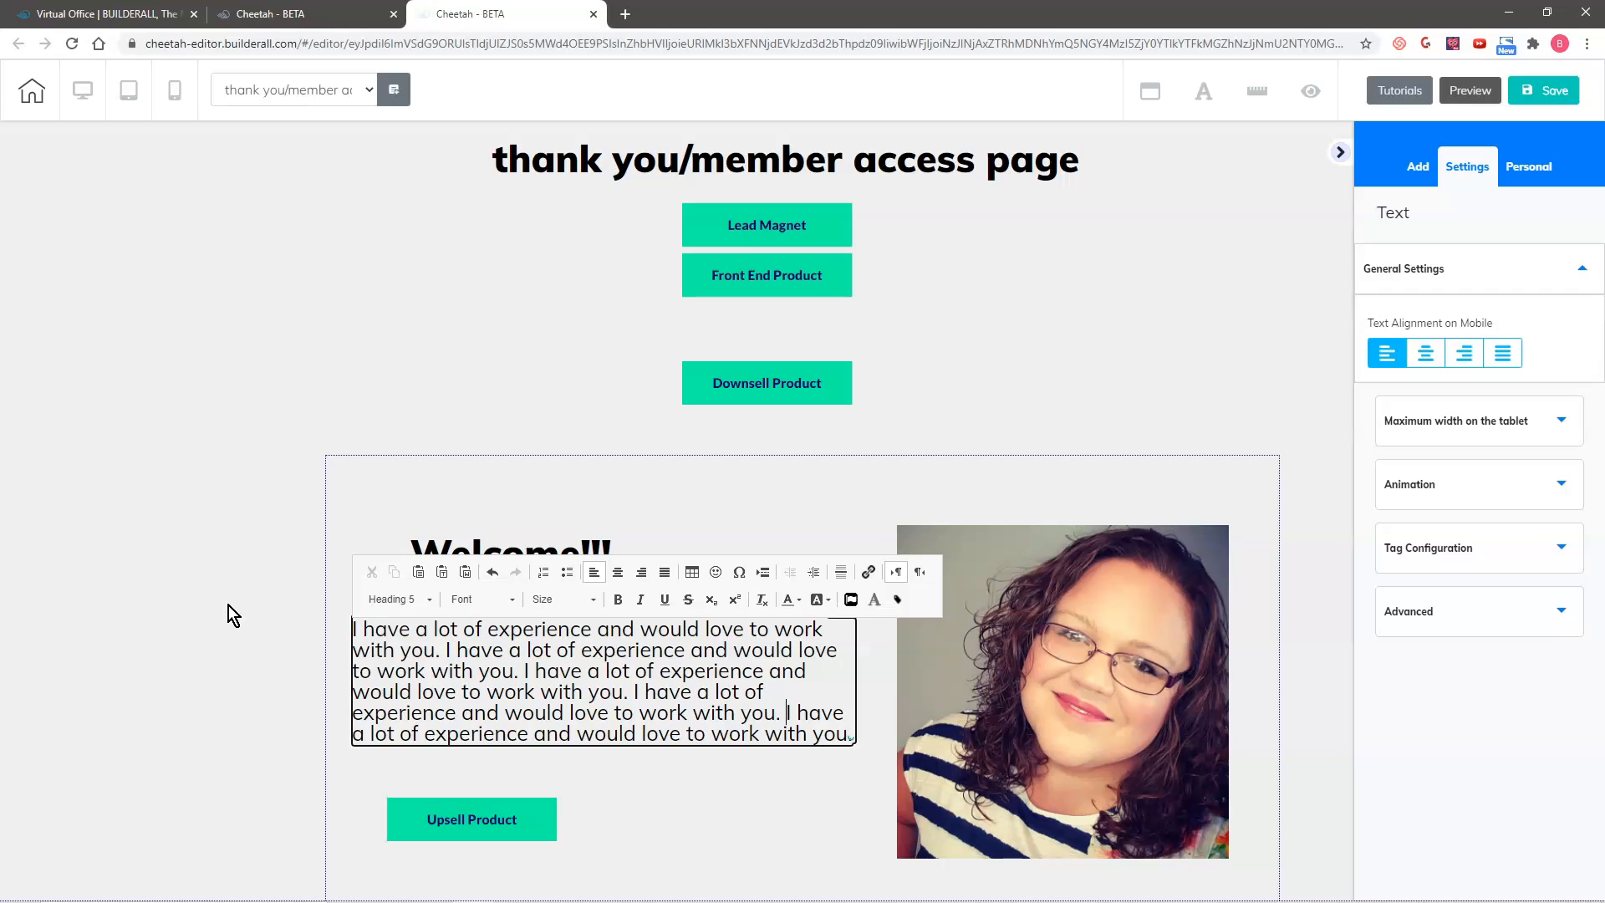
pyautogui.moveTo(580, 676); pyautogui.dragTo(583, 678)
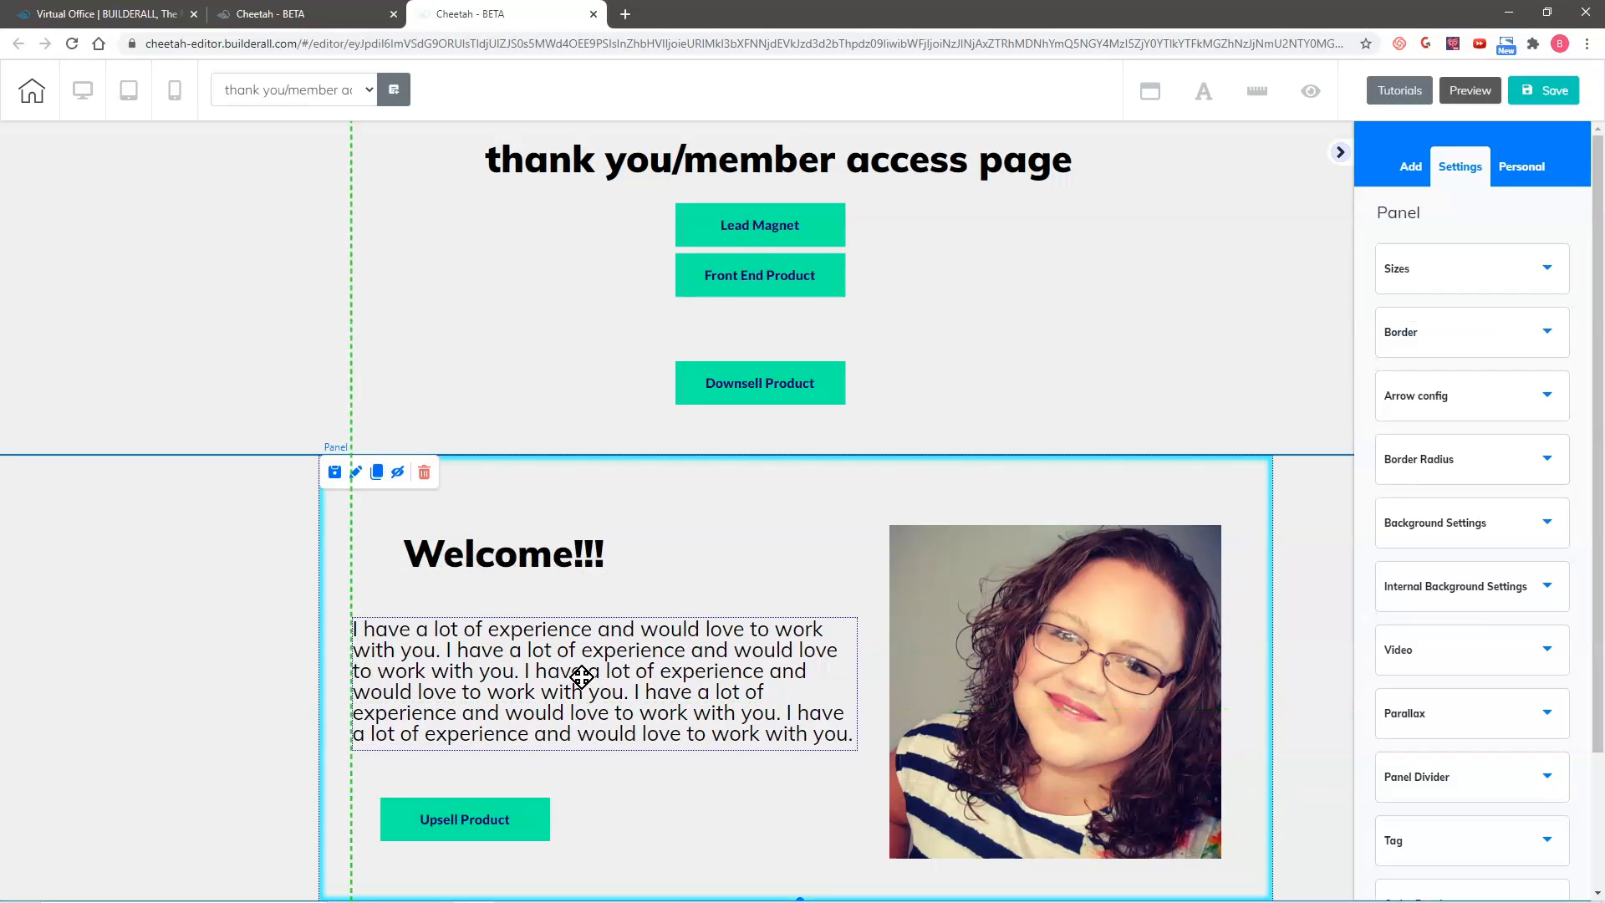
pyautogui.moveTo(562, 558); pyautogui.dragTo(555, 560)
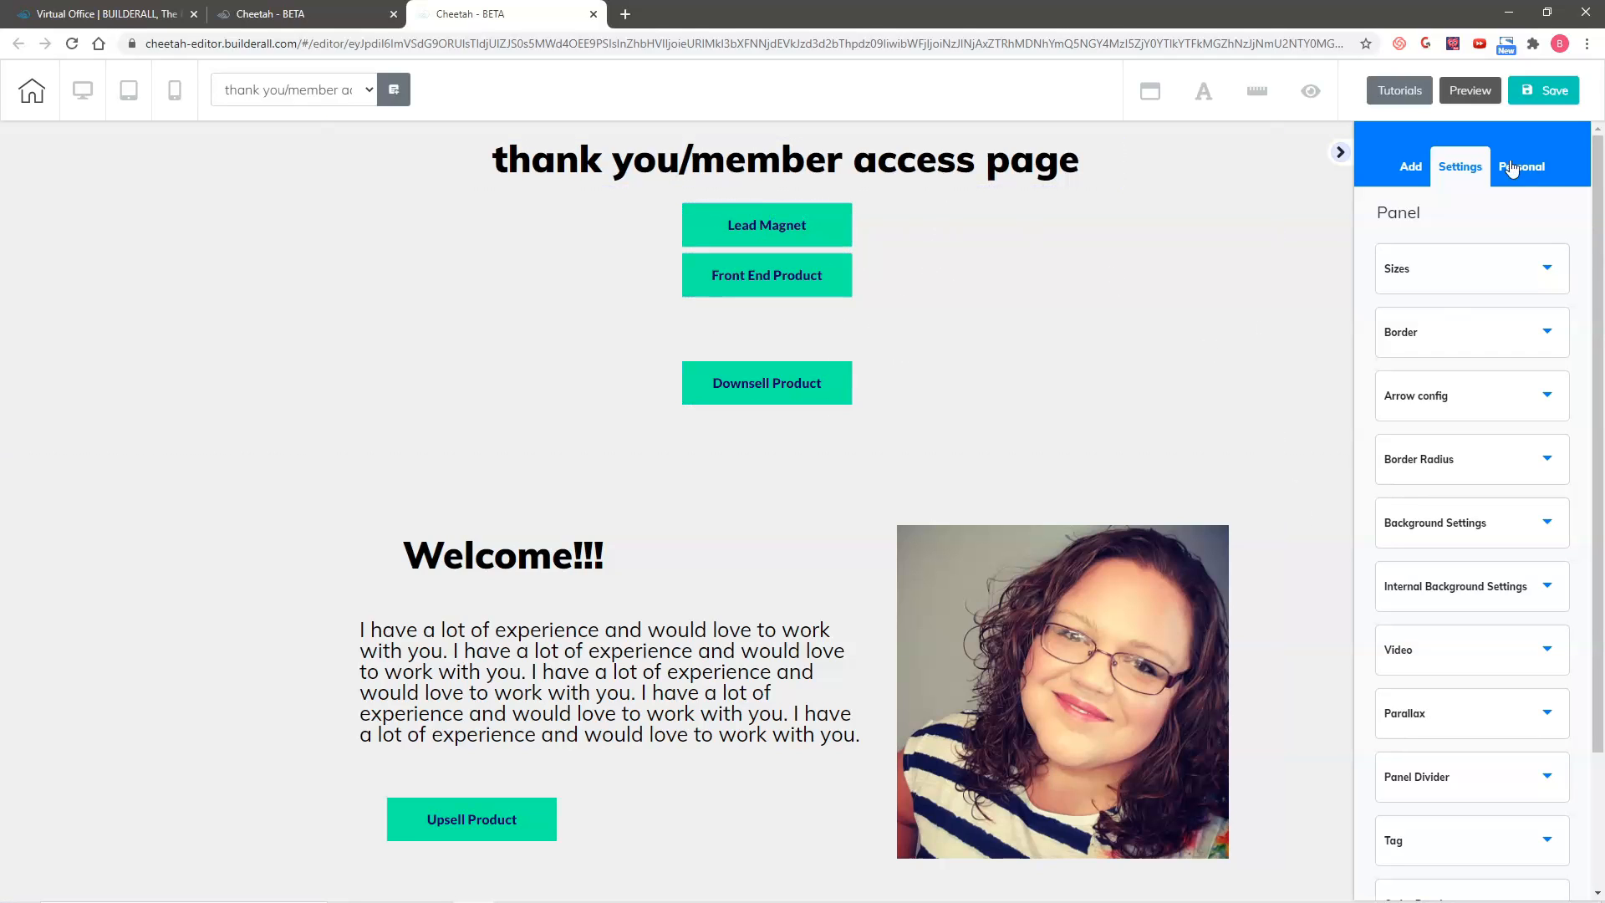
# Step: Add the ready-made Course Offer Wall panel from the offer wall page templates to the page
pyautogui.click(1418, 171)
pyautogui.click(1442, 221)
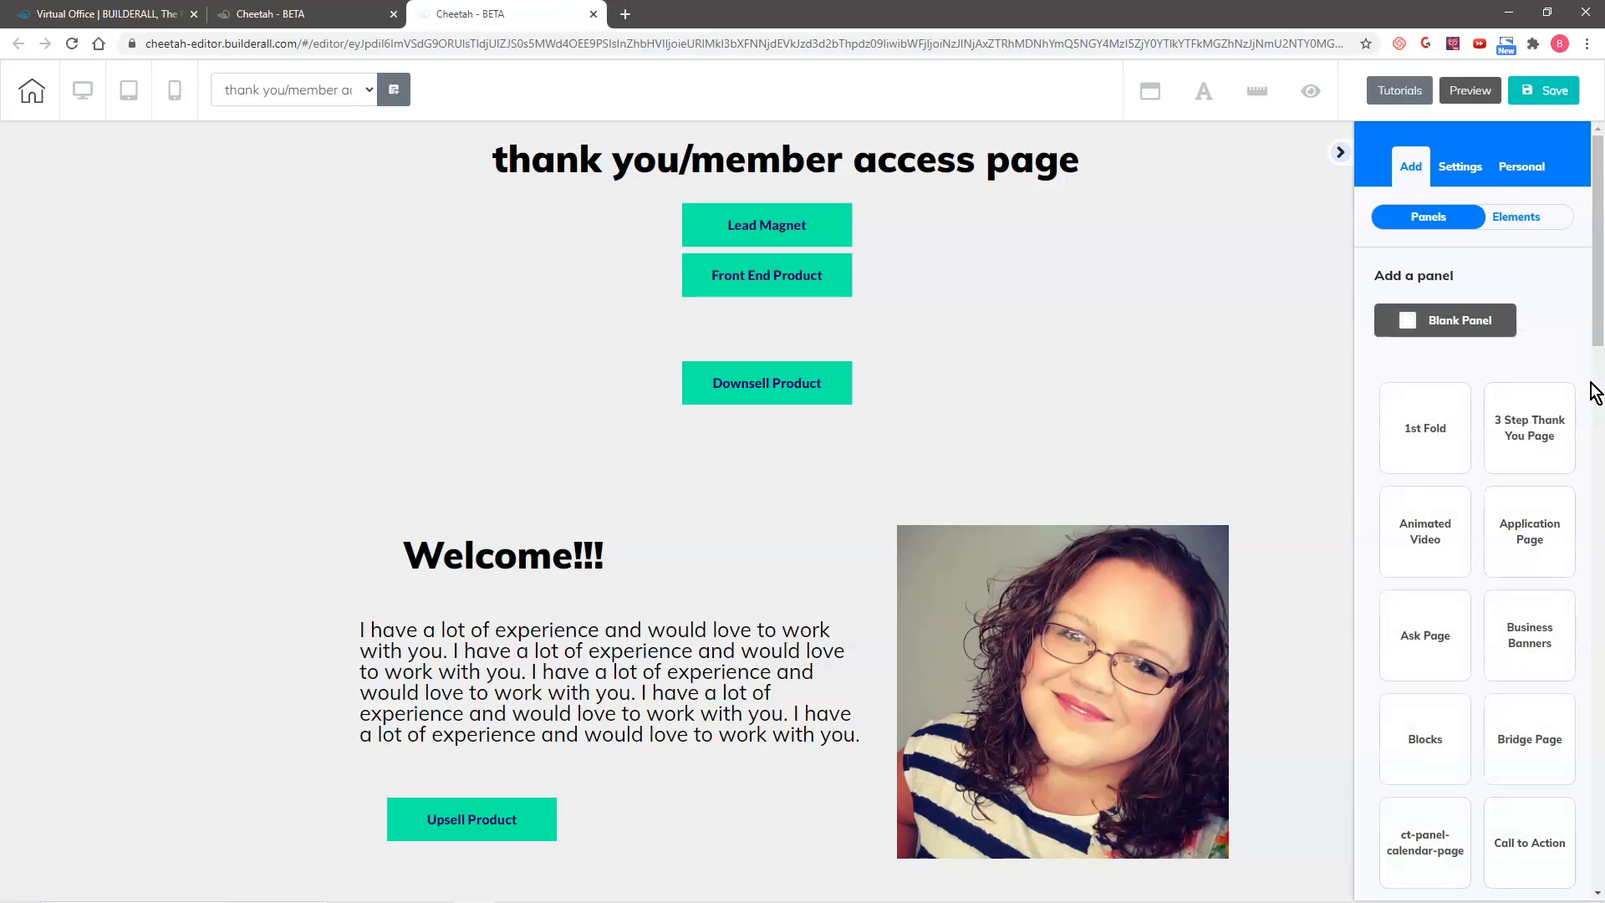
pyautogui.scroll(-15, 1514, 535)
pyautogui.scroll(4, 1509, 556)
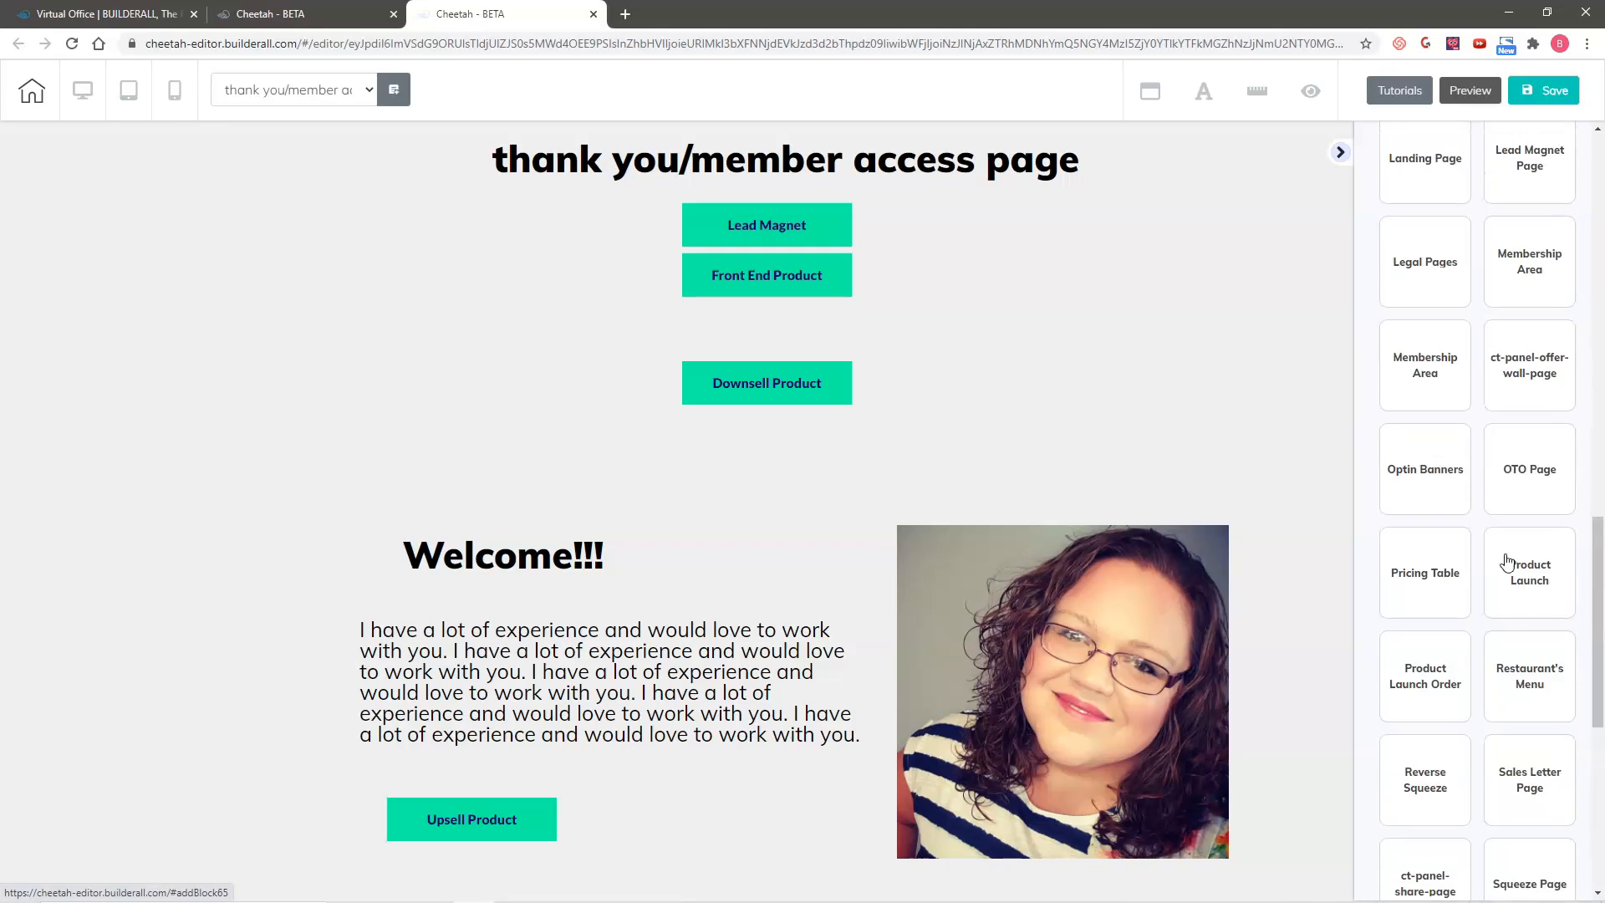
pyautogui.click(1537, 363)
pyautogui.scroll(-8, 1534, 518)
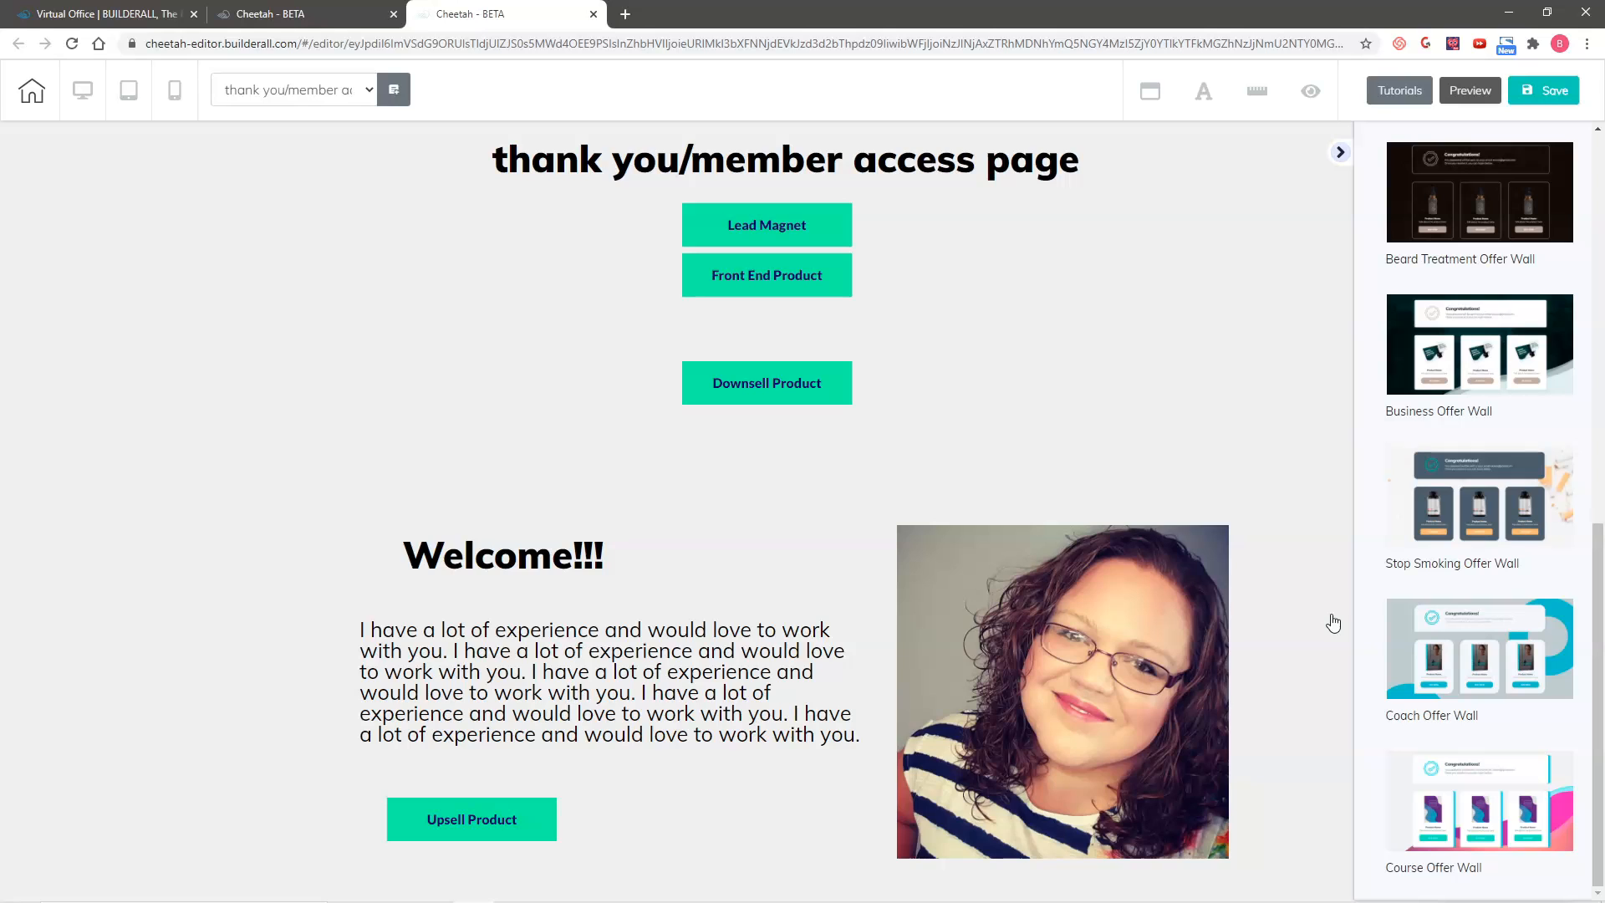
pyautogui.scroll(-15, 1320, 620)
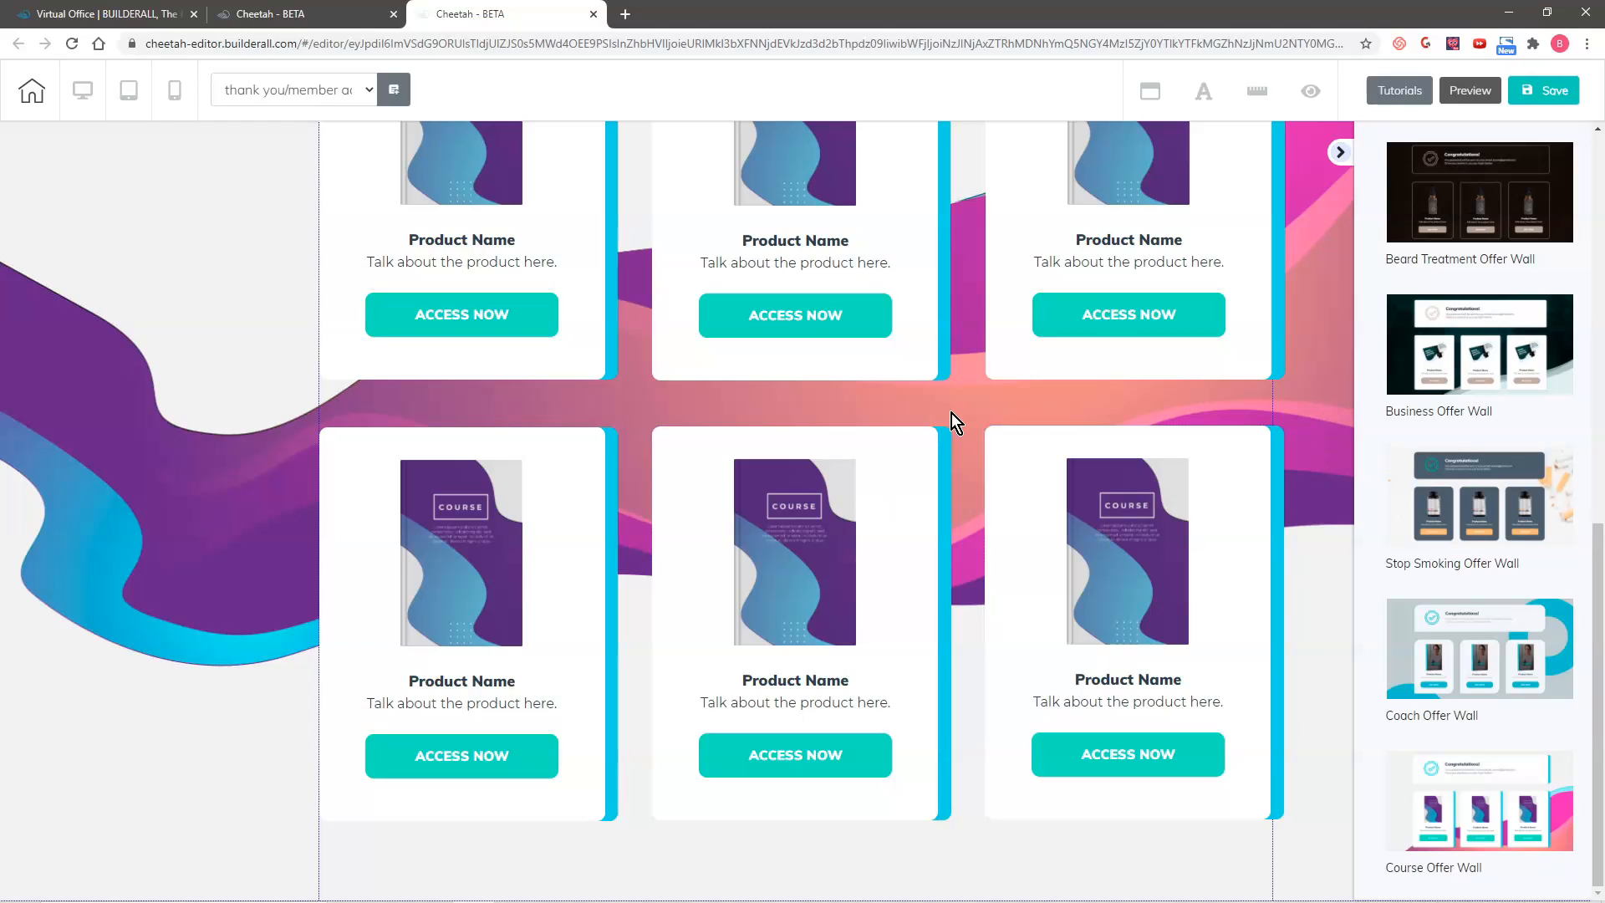
# Step: Delete the three product cards in the lower row of the Course Offer Wall panel
pyautogui.moveTo(936, 443); pyautogui.dragTo(933, 431)
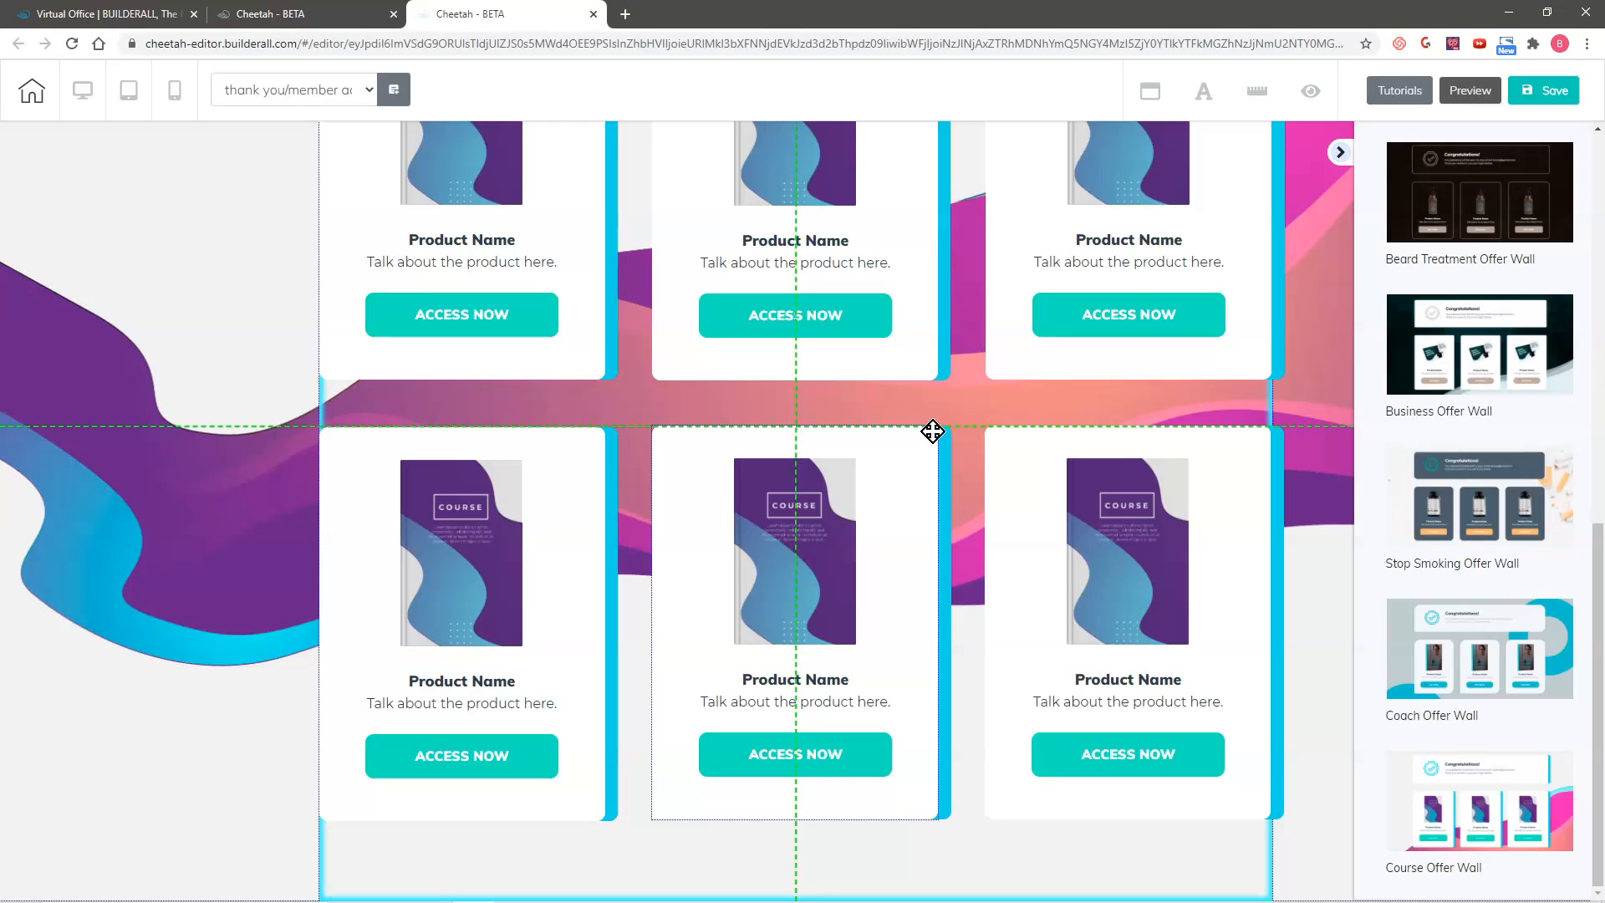
pyautogui.click(800, 410)
pyautogui.click(868, 502)
pyautogui.click(1133, 410)
pyautogui.click(862, 503)
pyautogui.click(598, 435)
pyautogui.click(467, 411)
pyautogui.click(868, 502)
# Step: Shorten the Course Offer Wall panel so it ends just below the remaining row of product cards
pyautogui.scroll(1, 1464, 585)
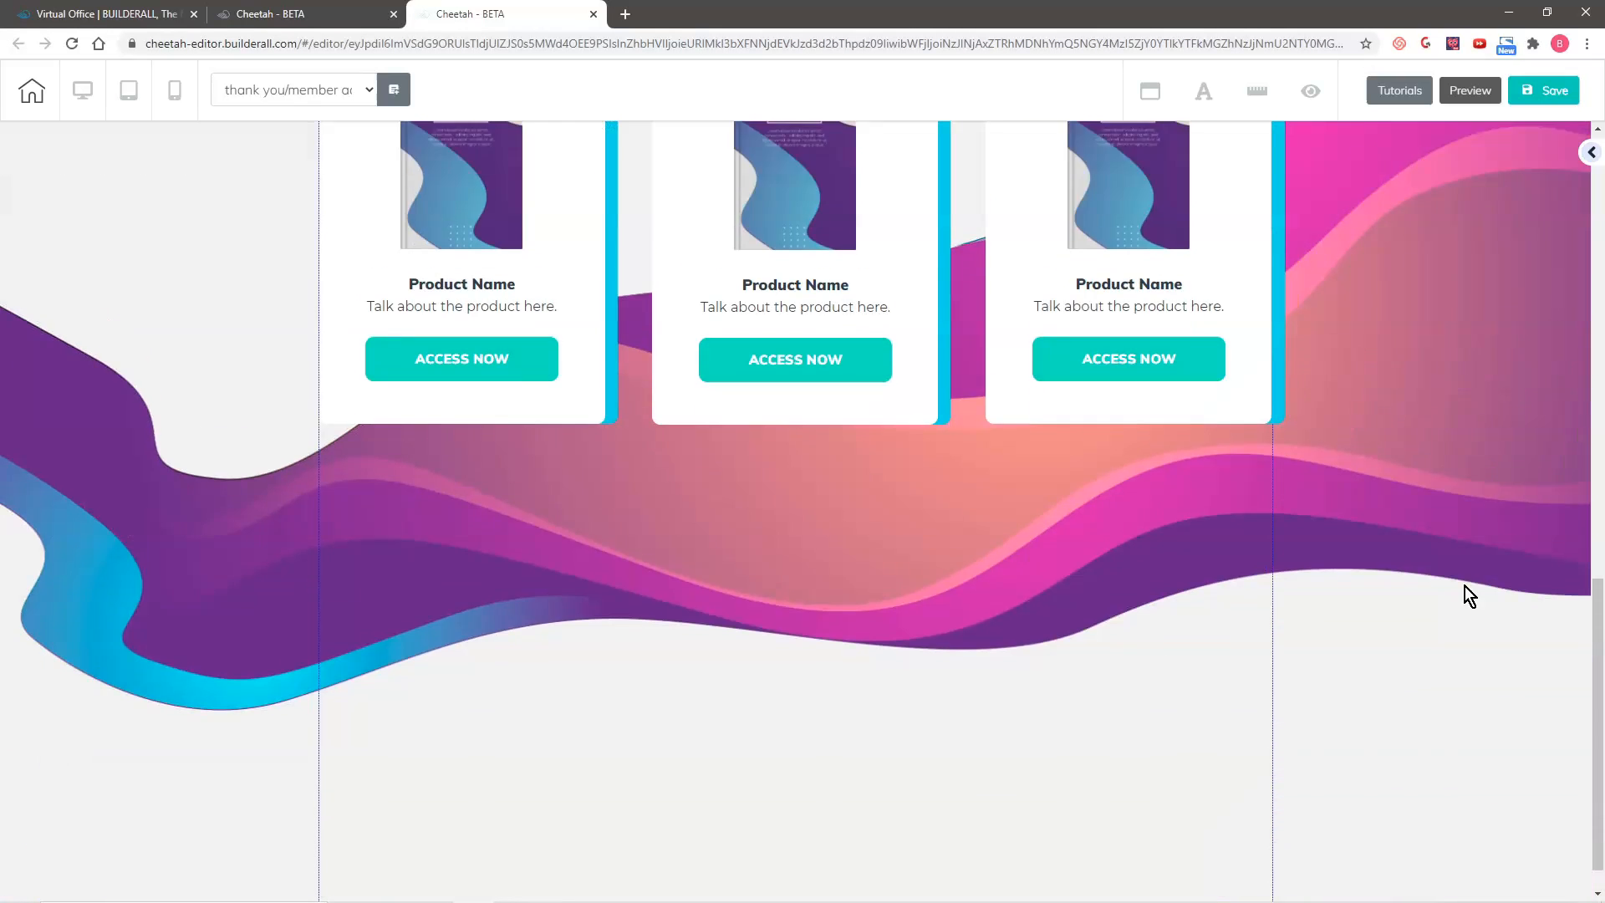
pyautogui.scroll(-1, 1464, 585)
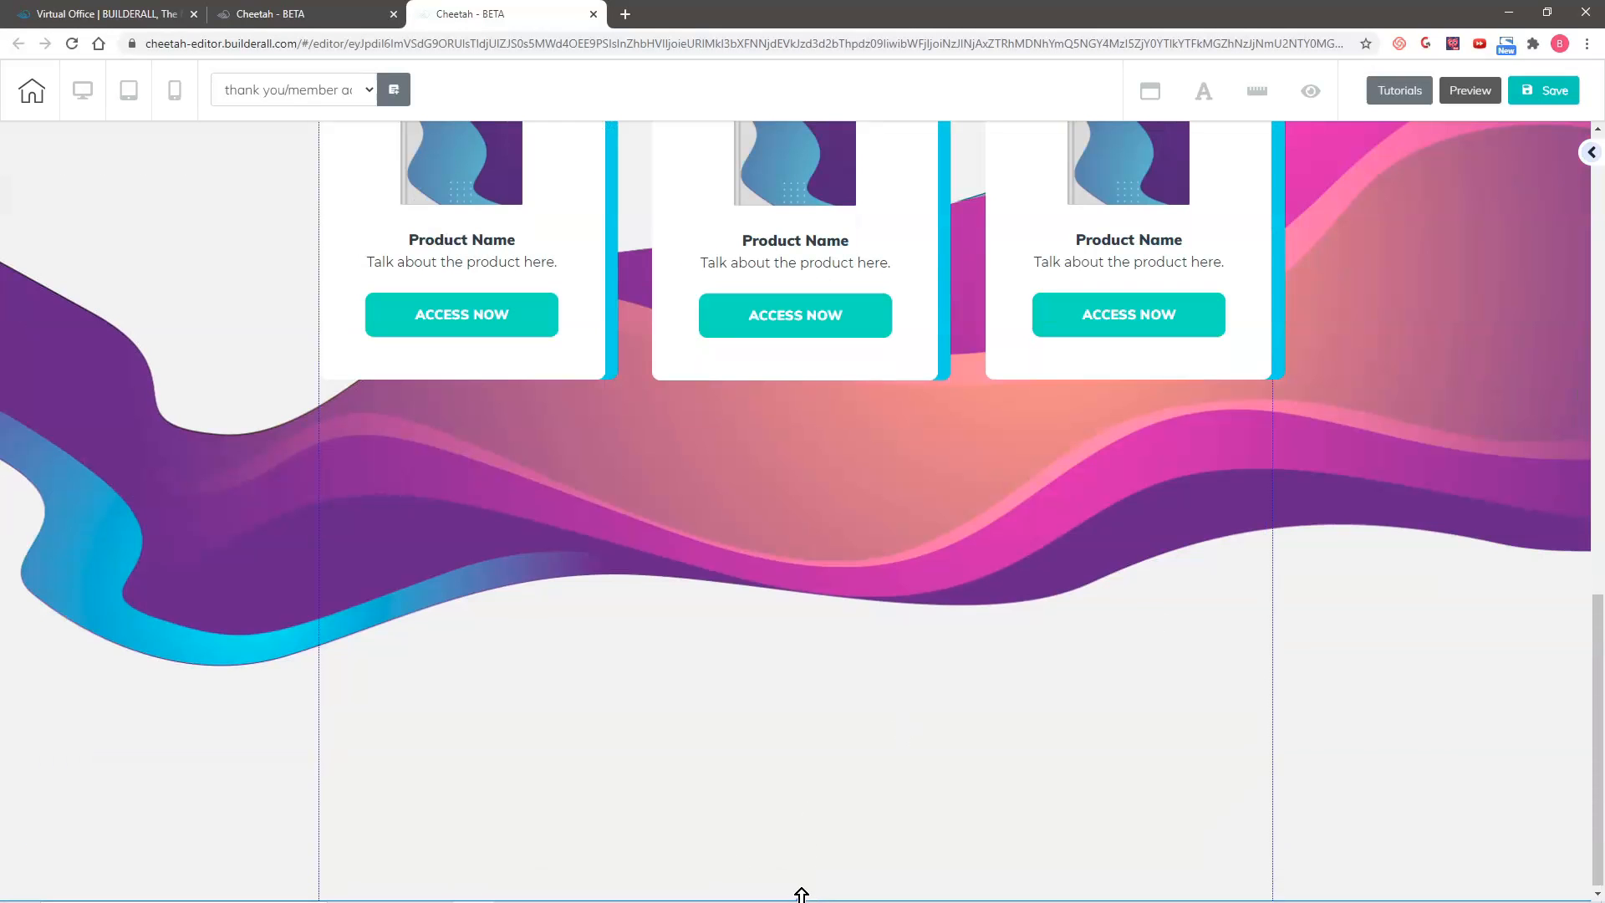
pyautogui.scroll(5, 786, 739)
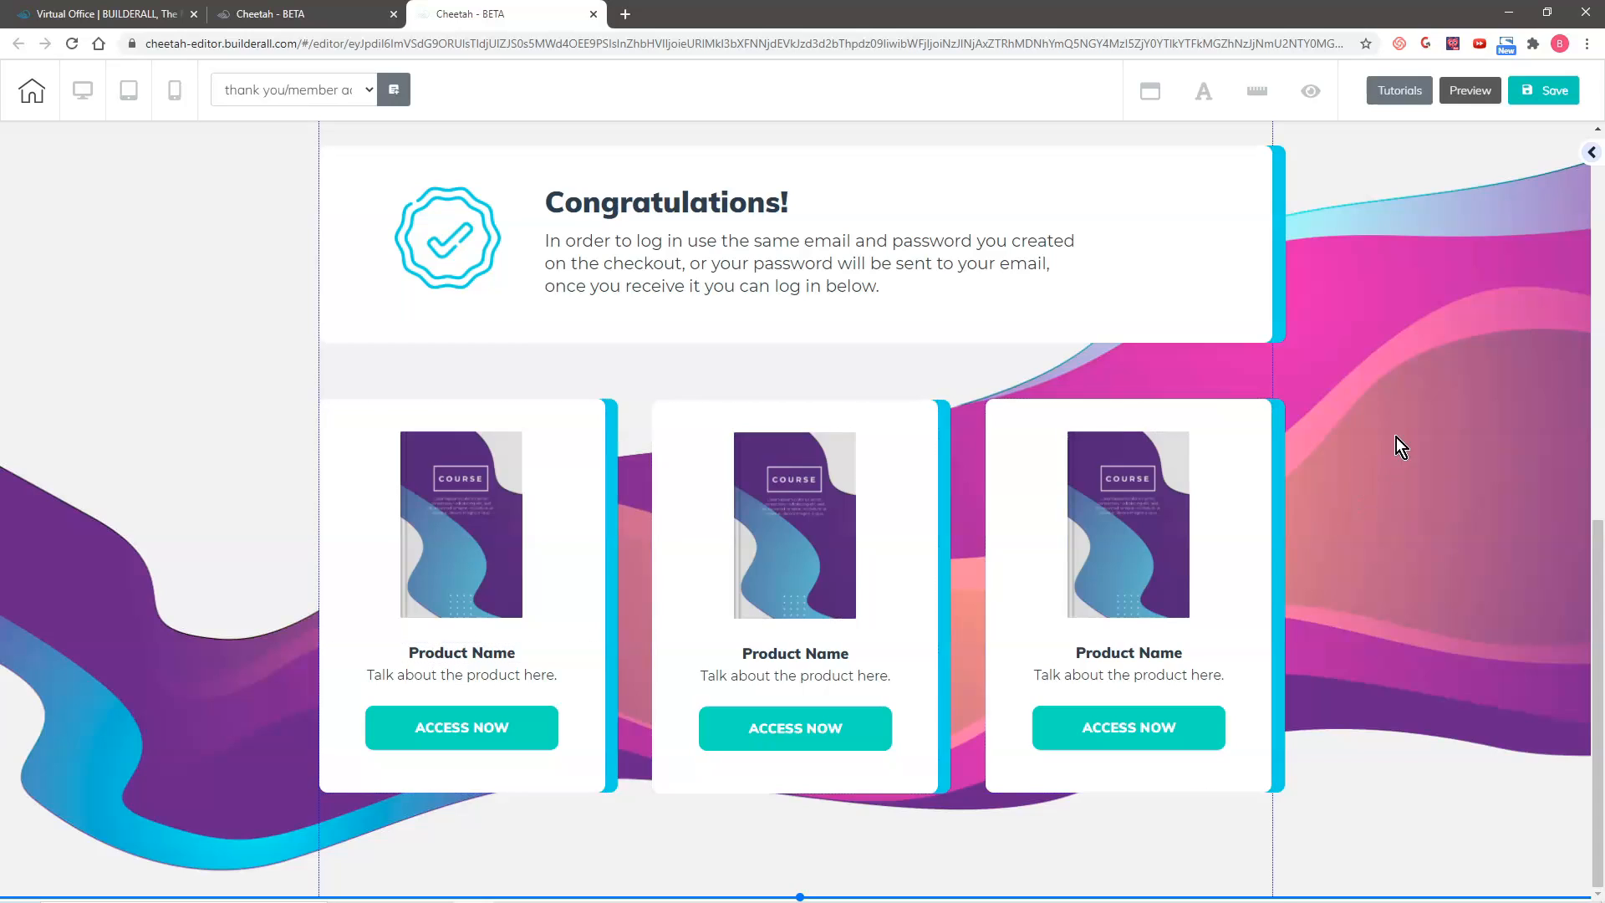
# Step: Reorder the page's panels so the one titled "thank you/member access page" comes last, below the Course Offer Wall
pyautogui.scroll(15, 1400, 448)
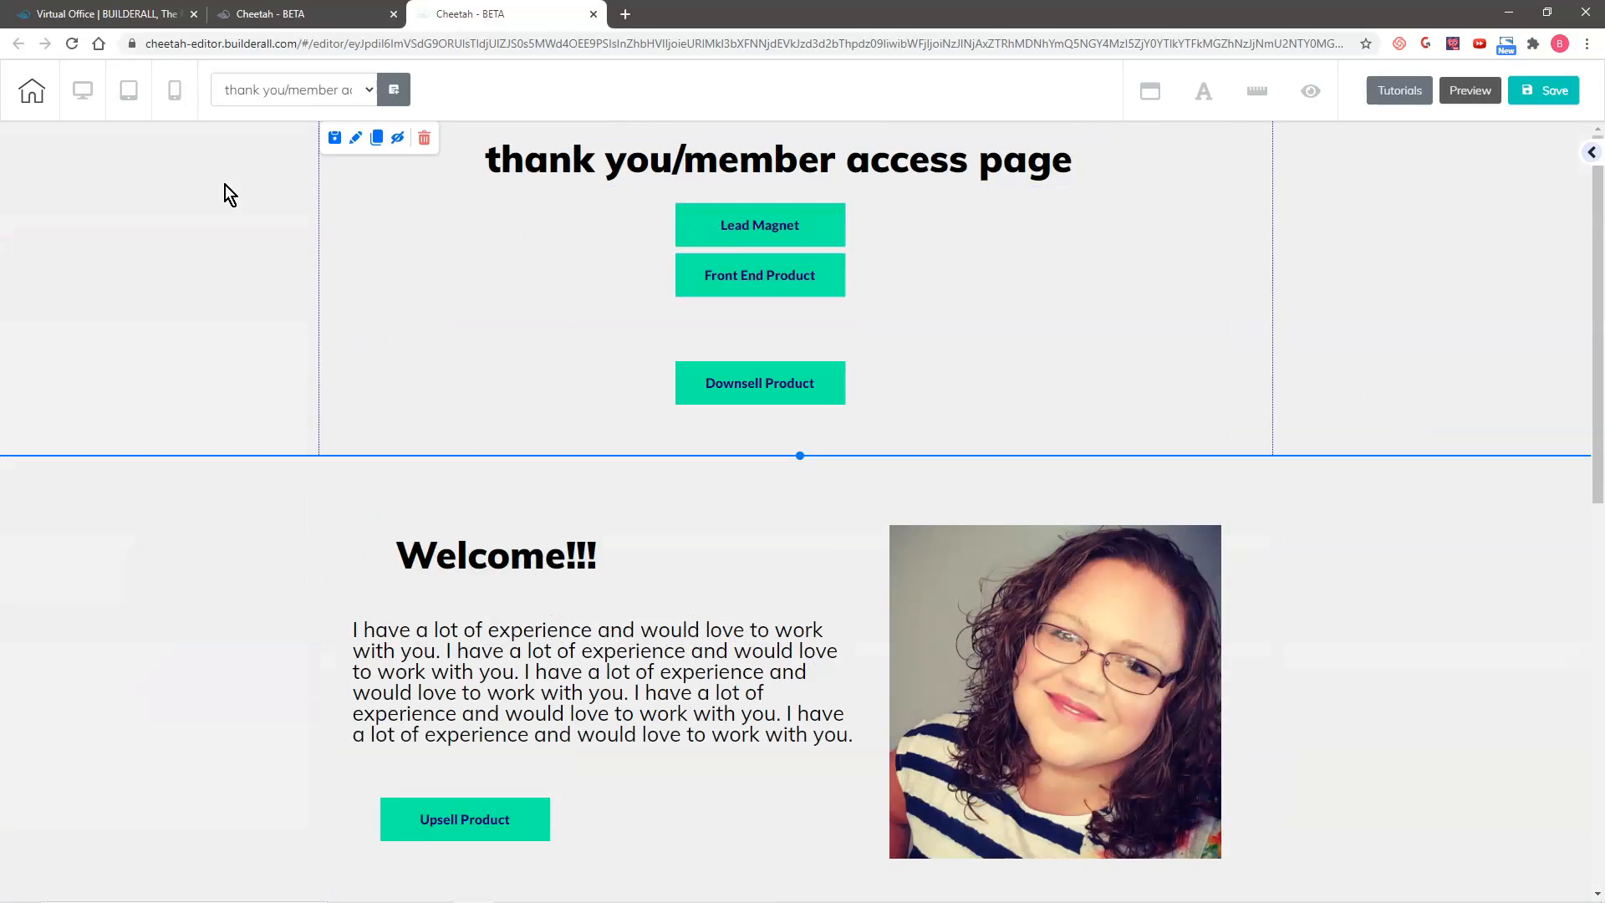
pyautogui.click(356, 139)
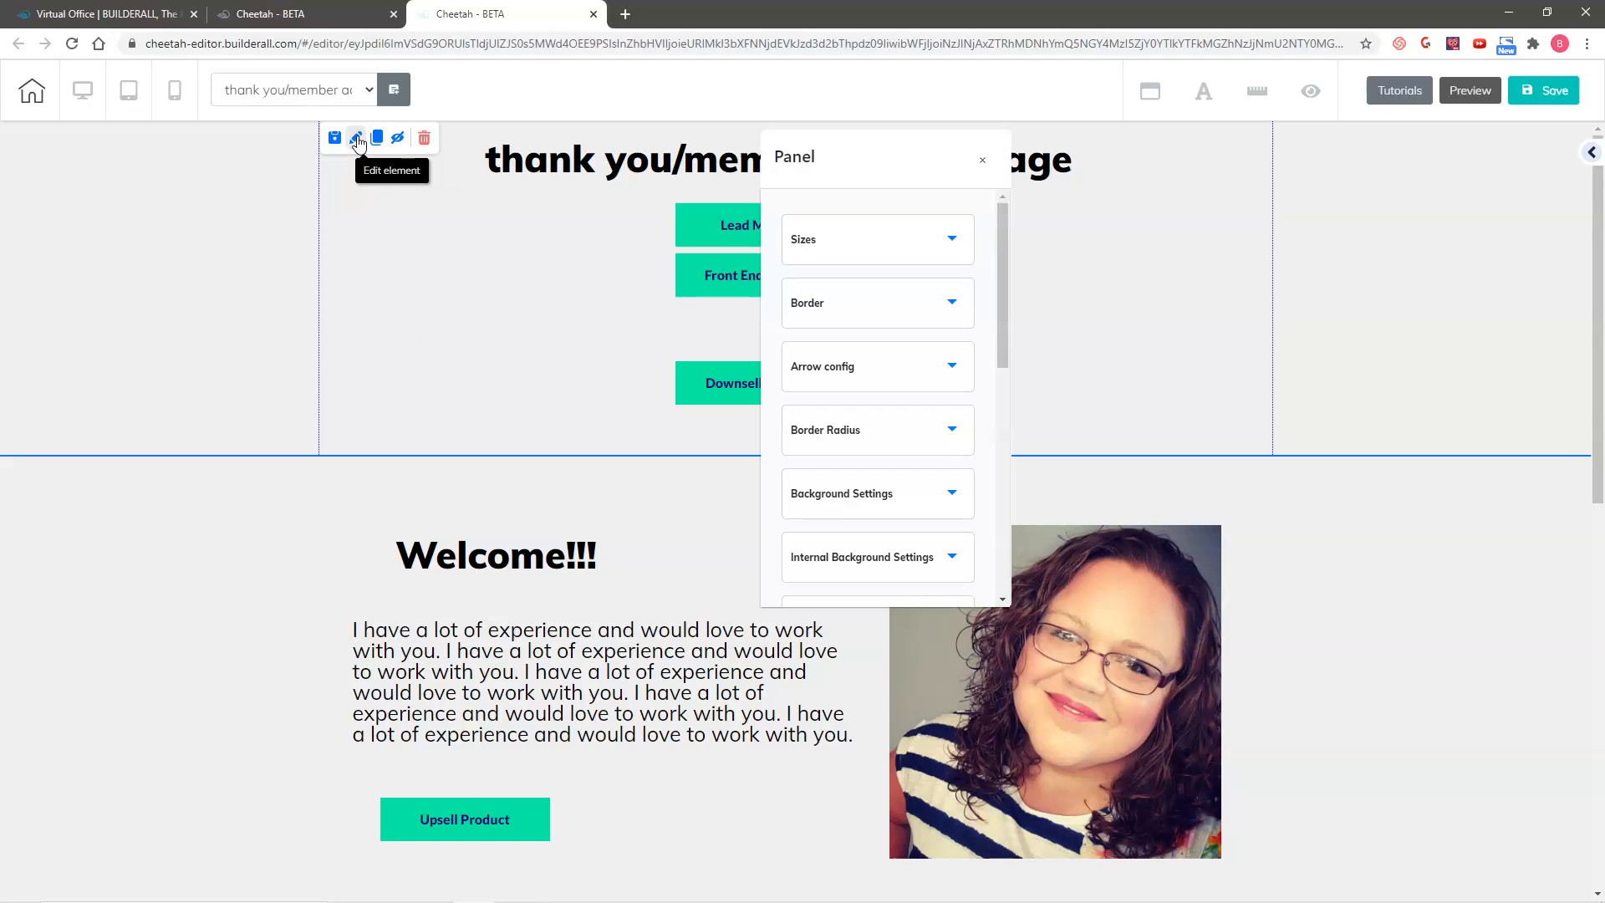
pyautogui.moveTo(780, 161); pyautogui.dragTo(1414, 136)
pyautogui.scroll(-8, 1468, 355)
pyautogui.scroll(2, 1424, 331)
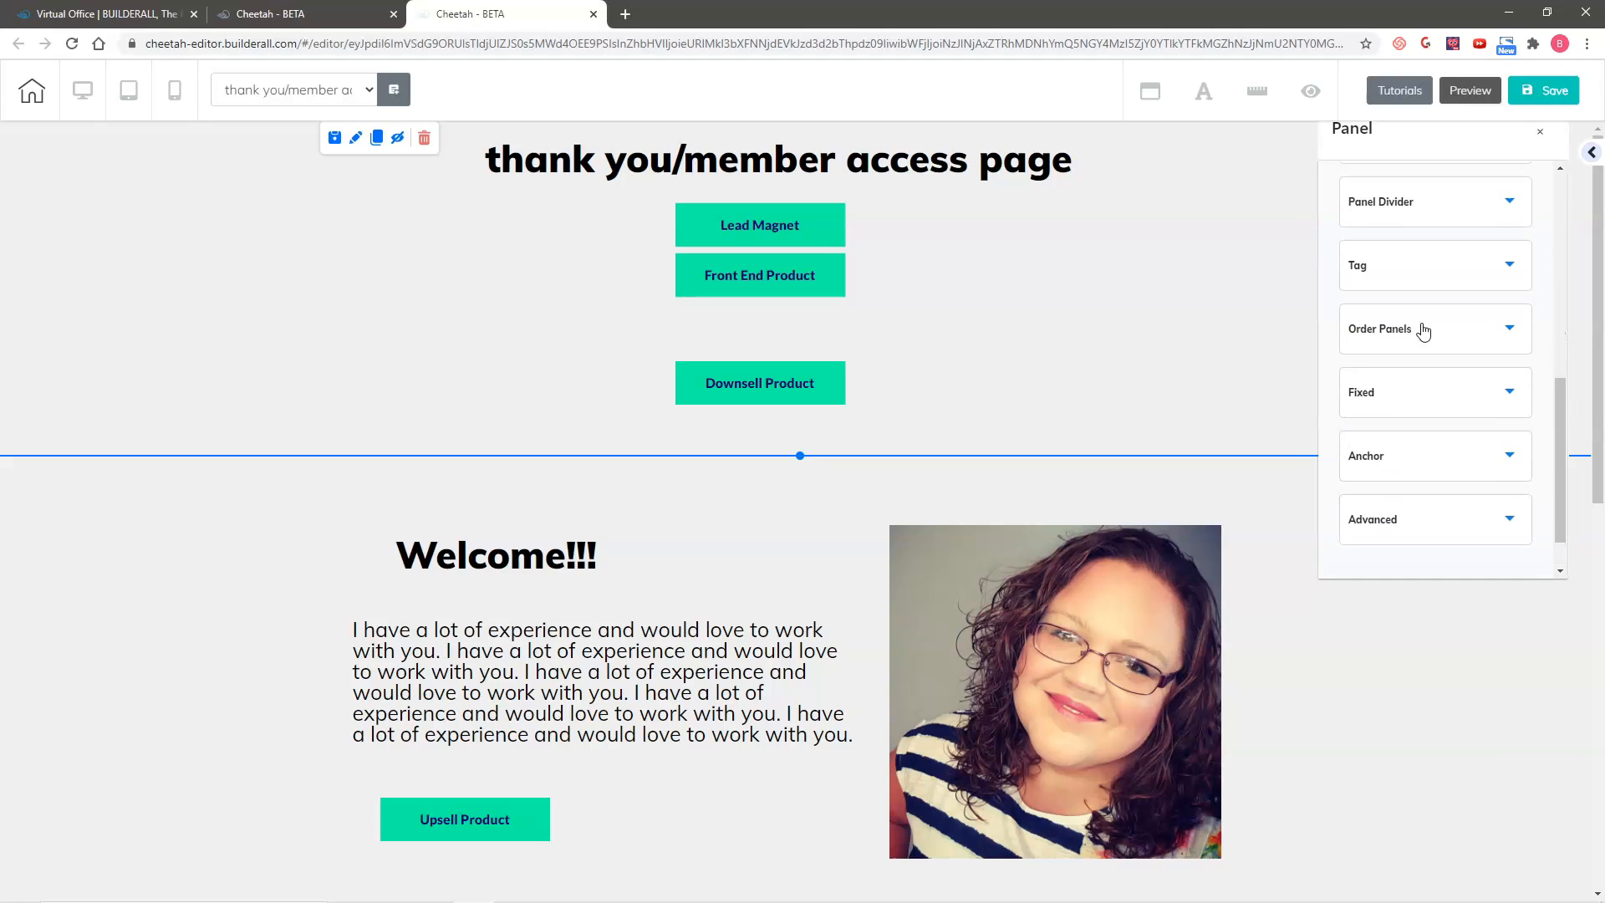
pyautogui.click(1412, 443)
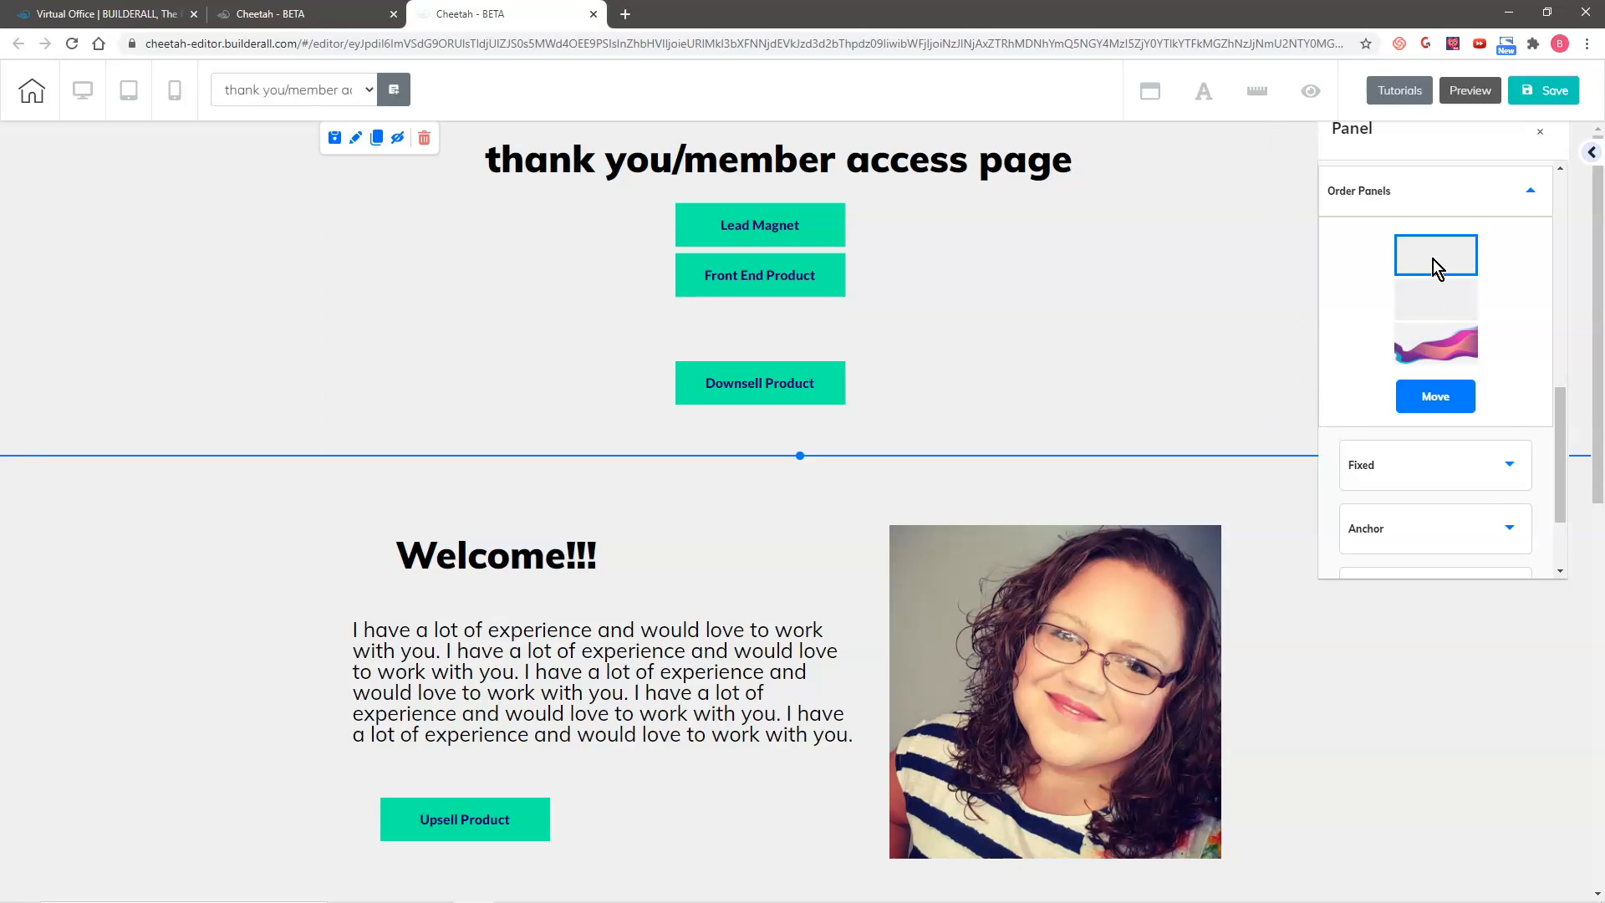
pyautogui.moveTo(1430, 266); pyautogui.dragTo(1429, 356)
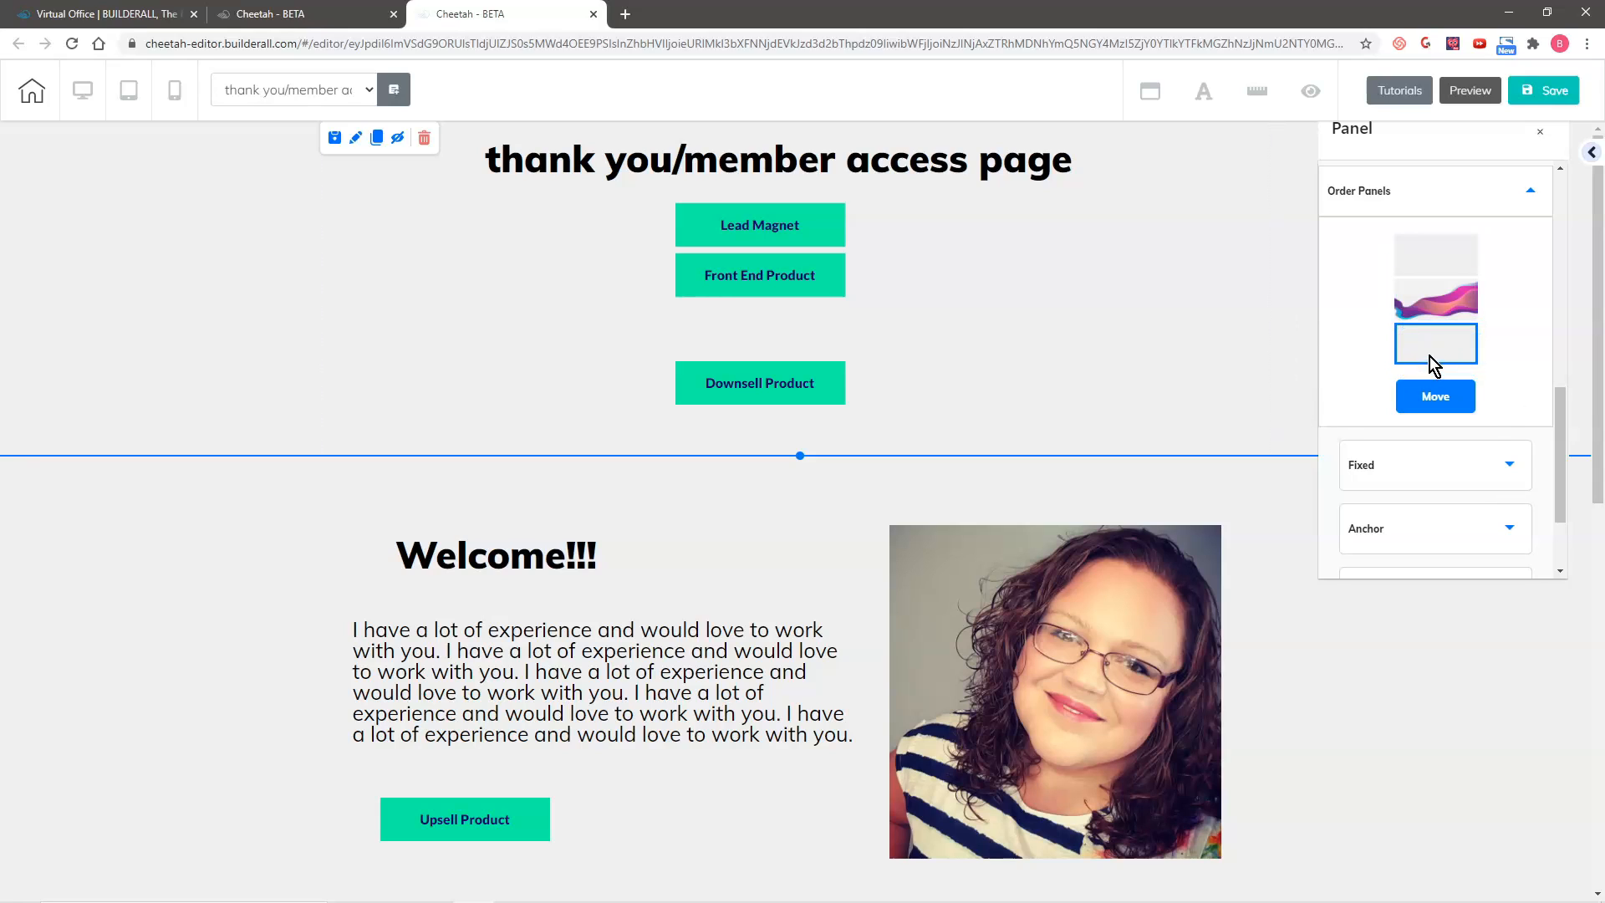
pyautogui.click(1443, 401)
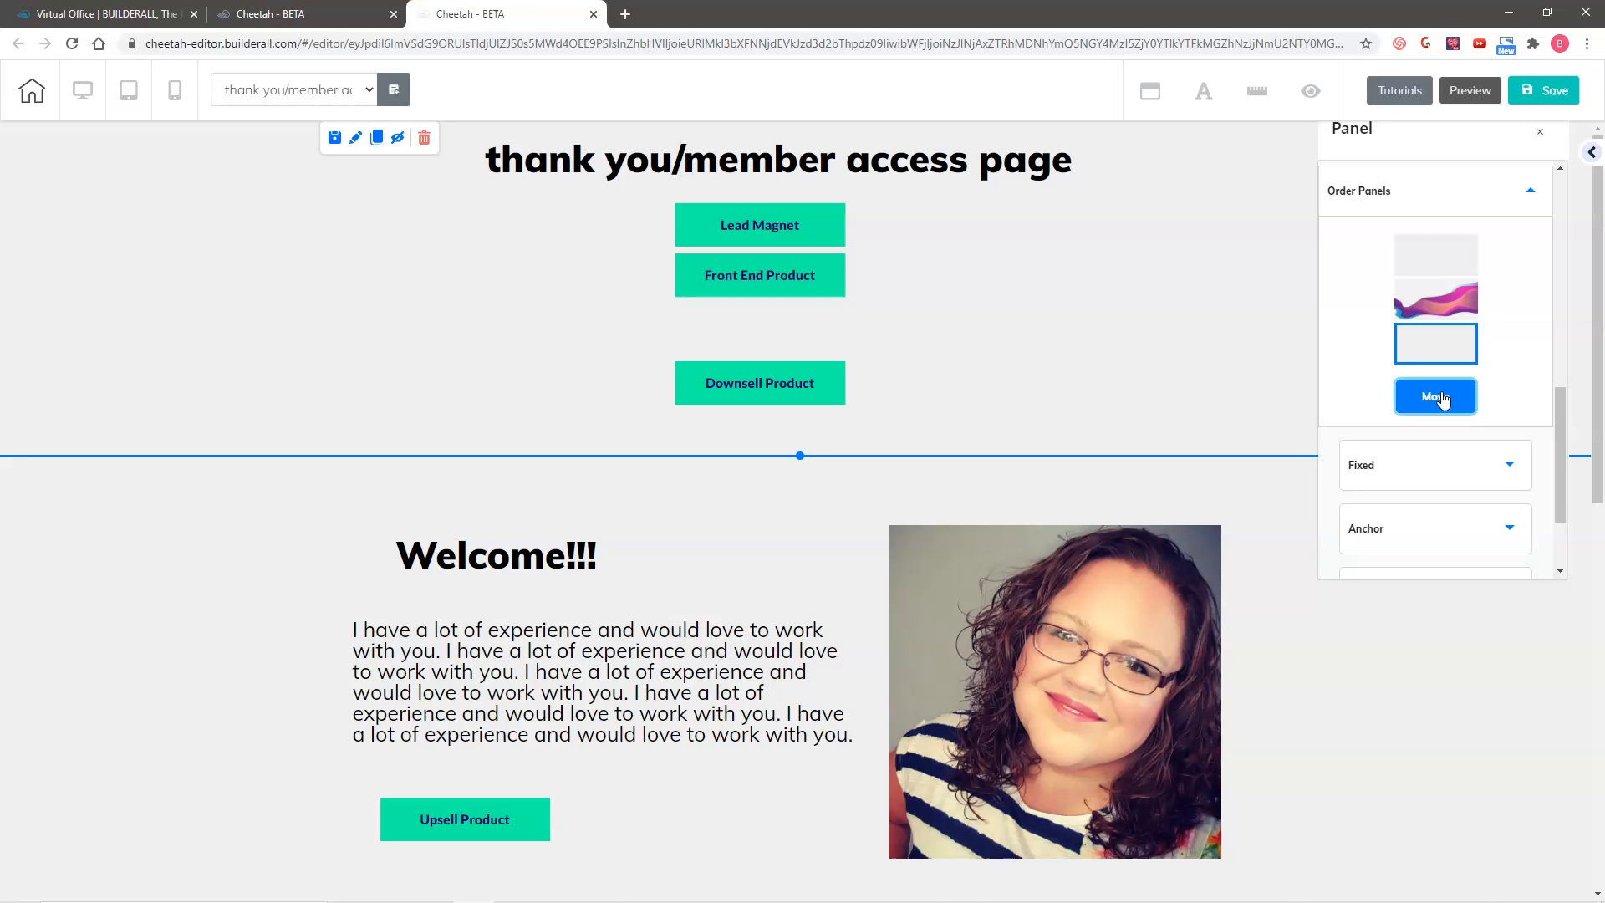
pyautogui.scroll(-4, 727, 430)
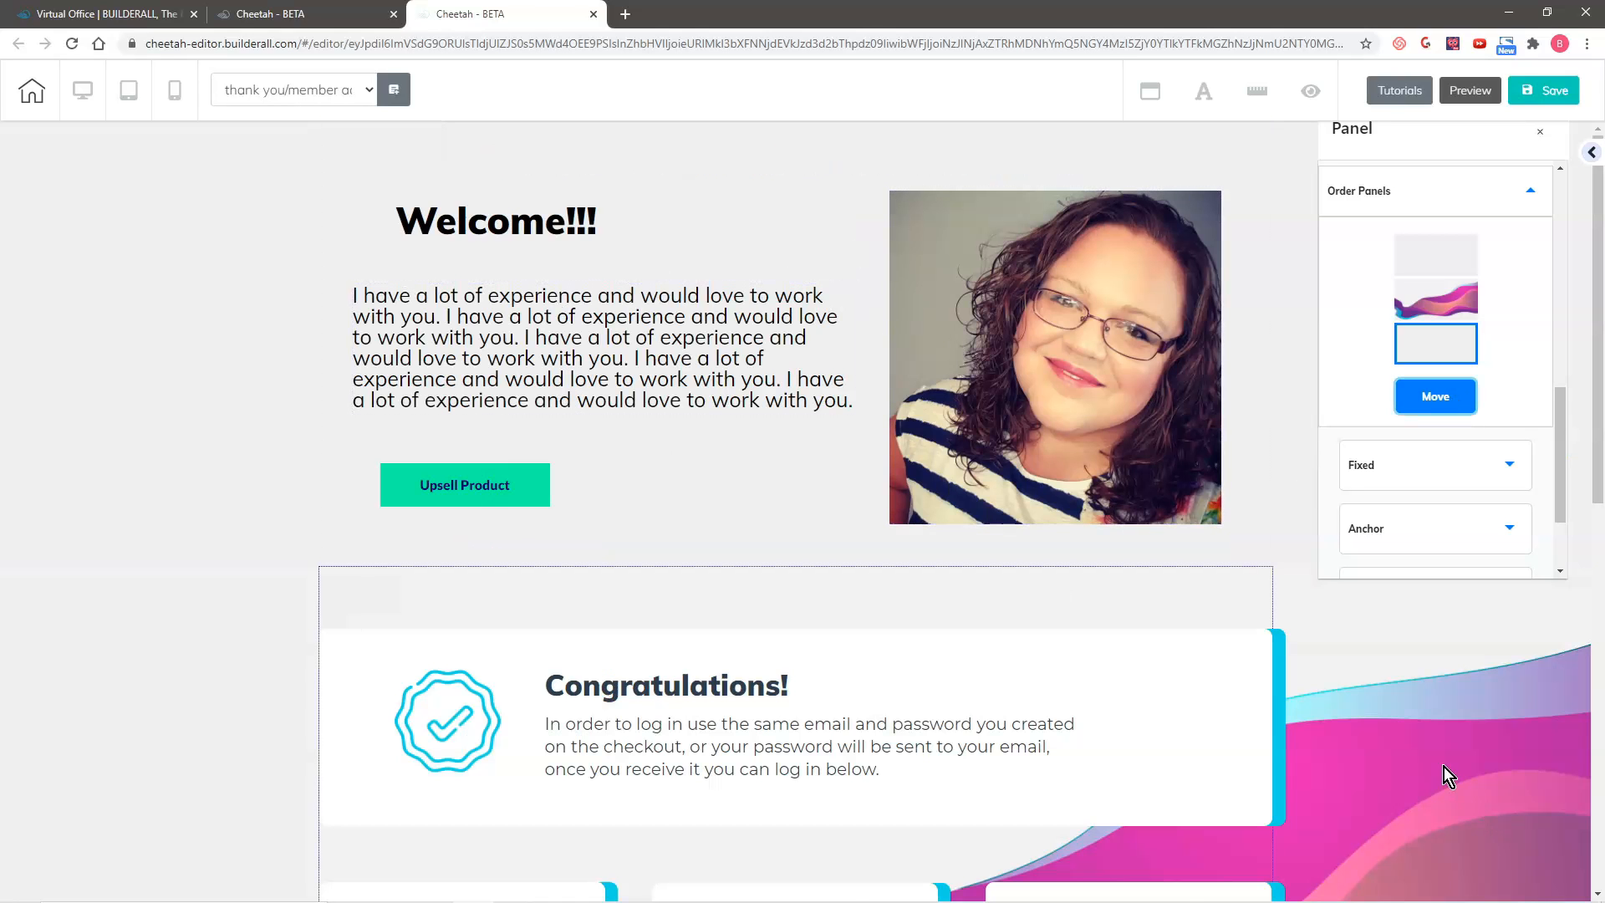
pyautogui.scroll(-10, 1446, 762)
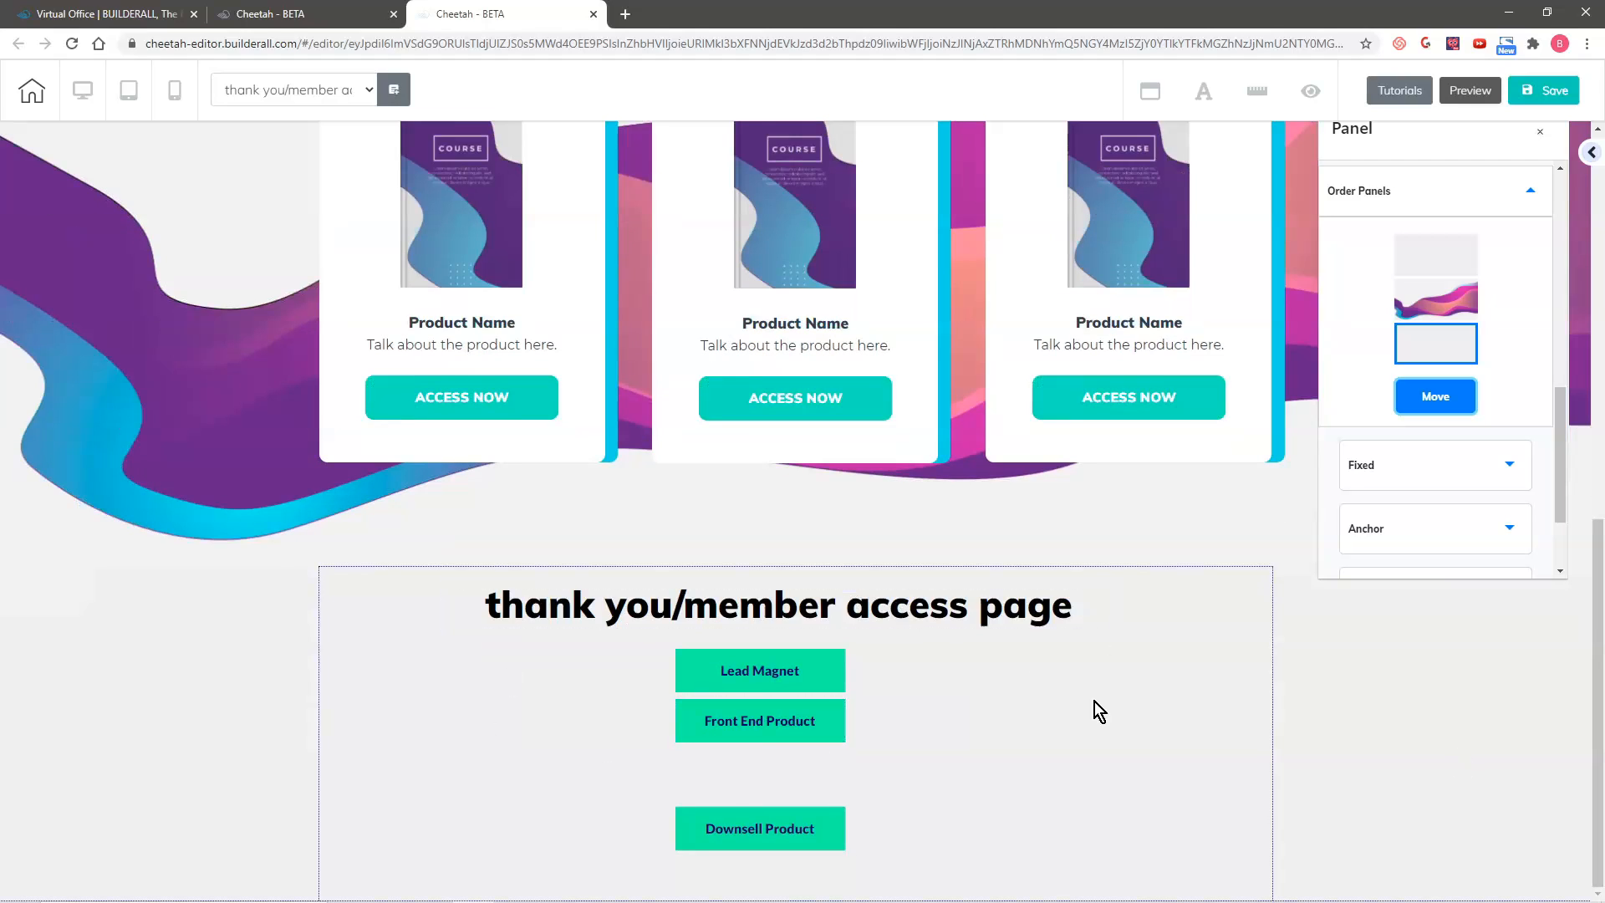
pyautogui.click(1128, 799)
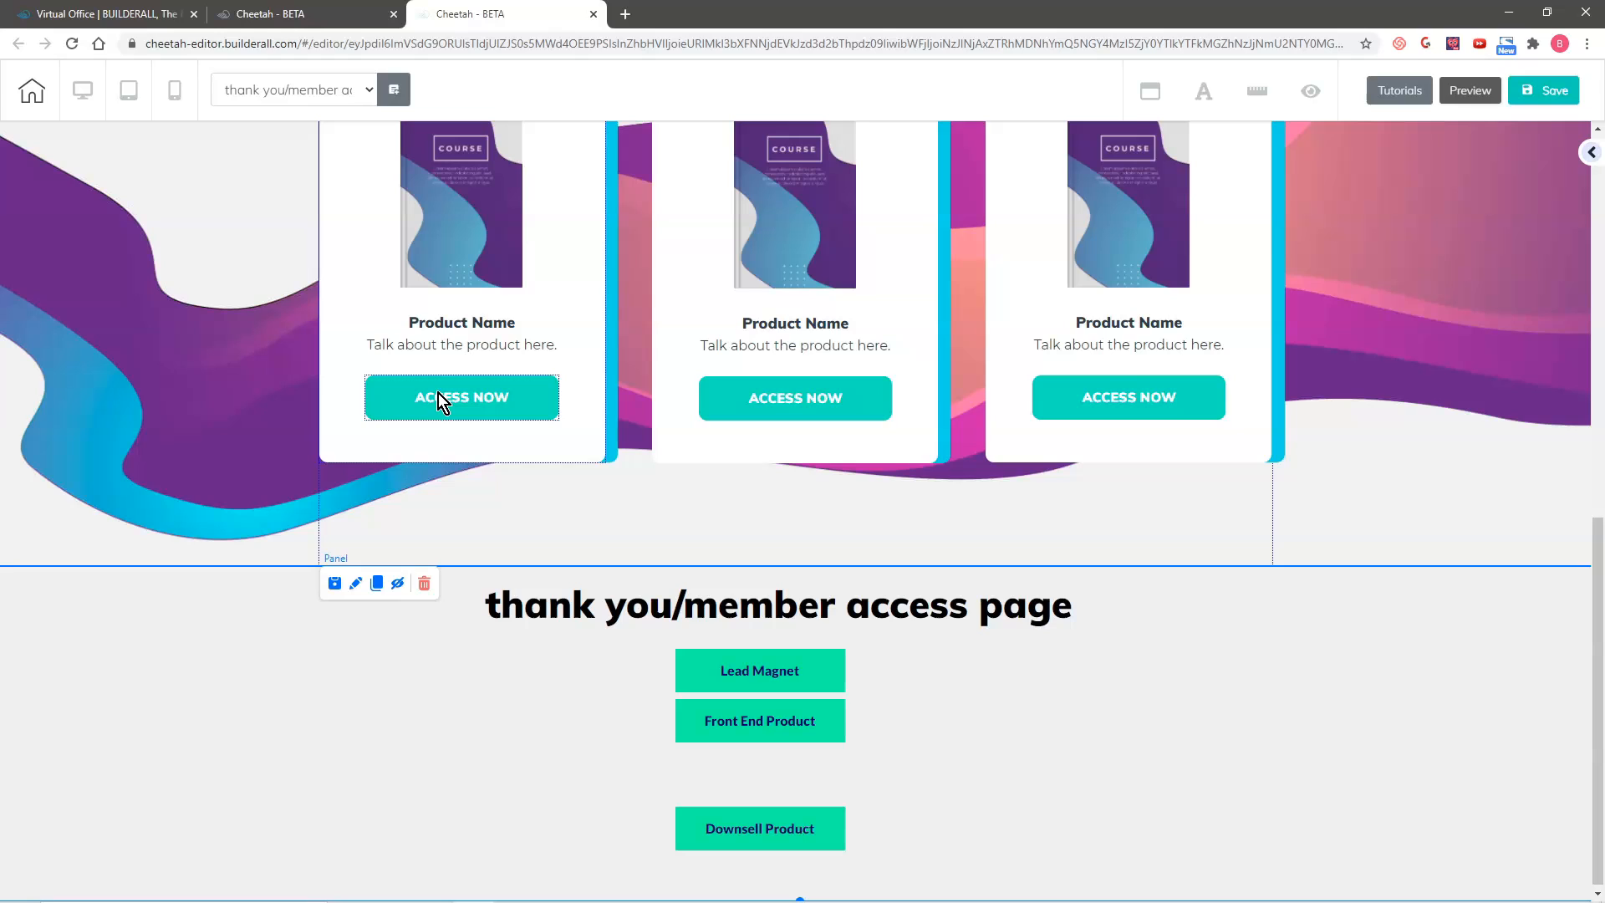
# Step: Replace the first product card's name with "Lead Magent"
pyautogui.click(449, 326)
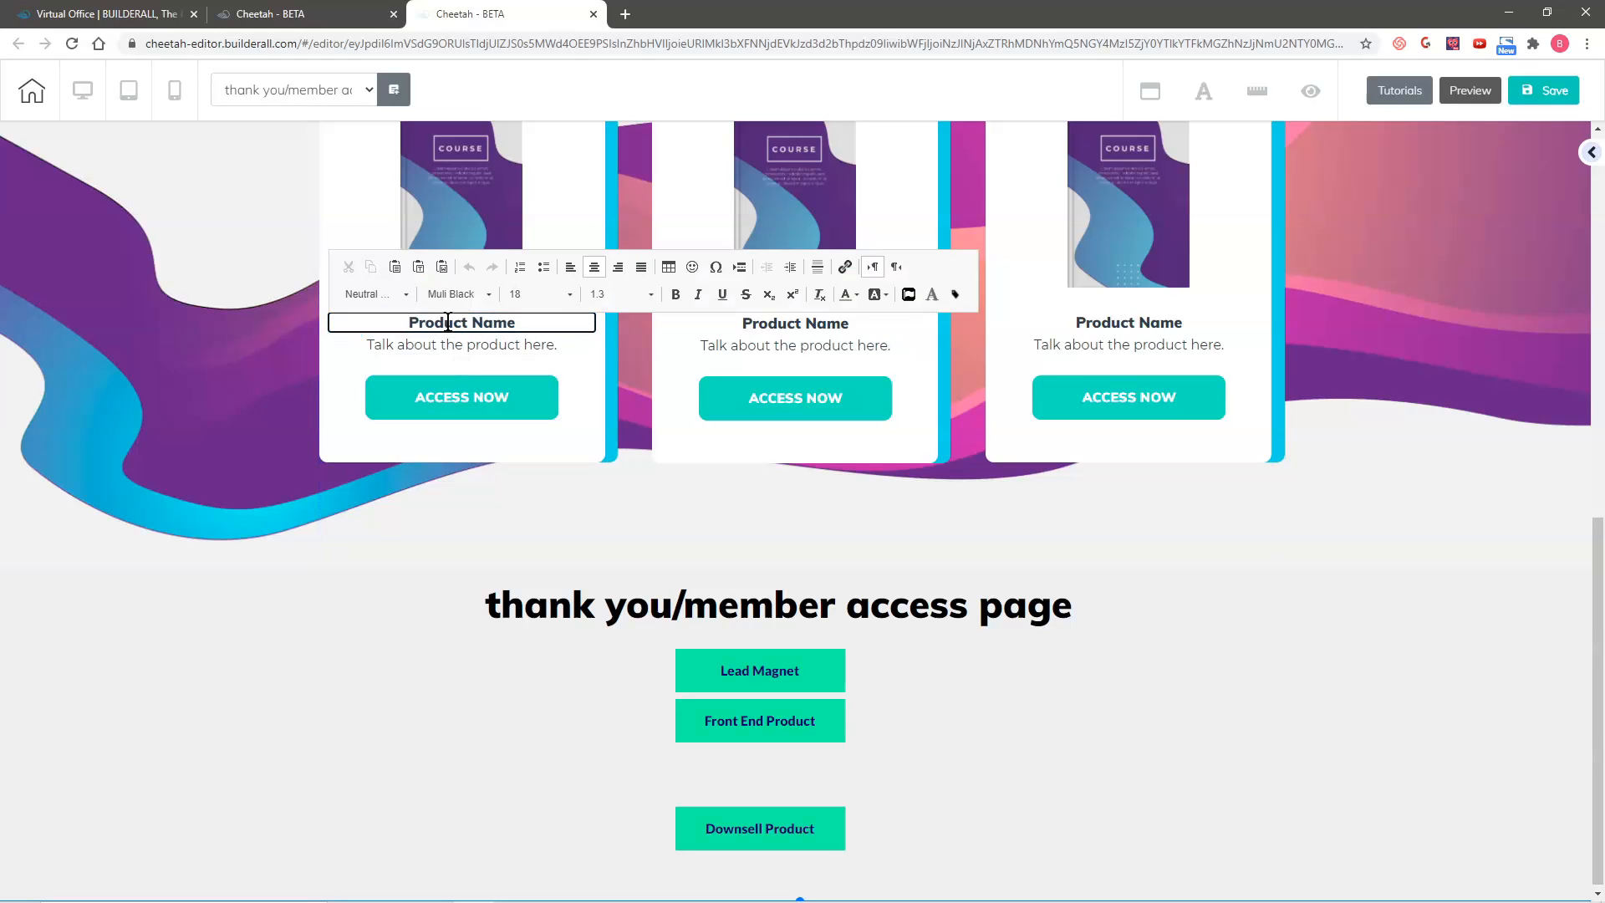
pyautogui.write('Lead Ma')
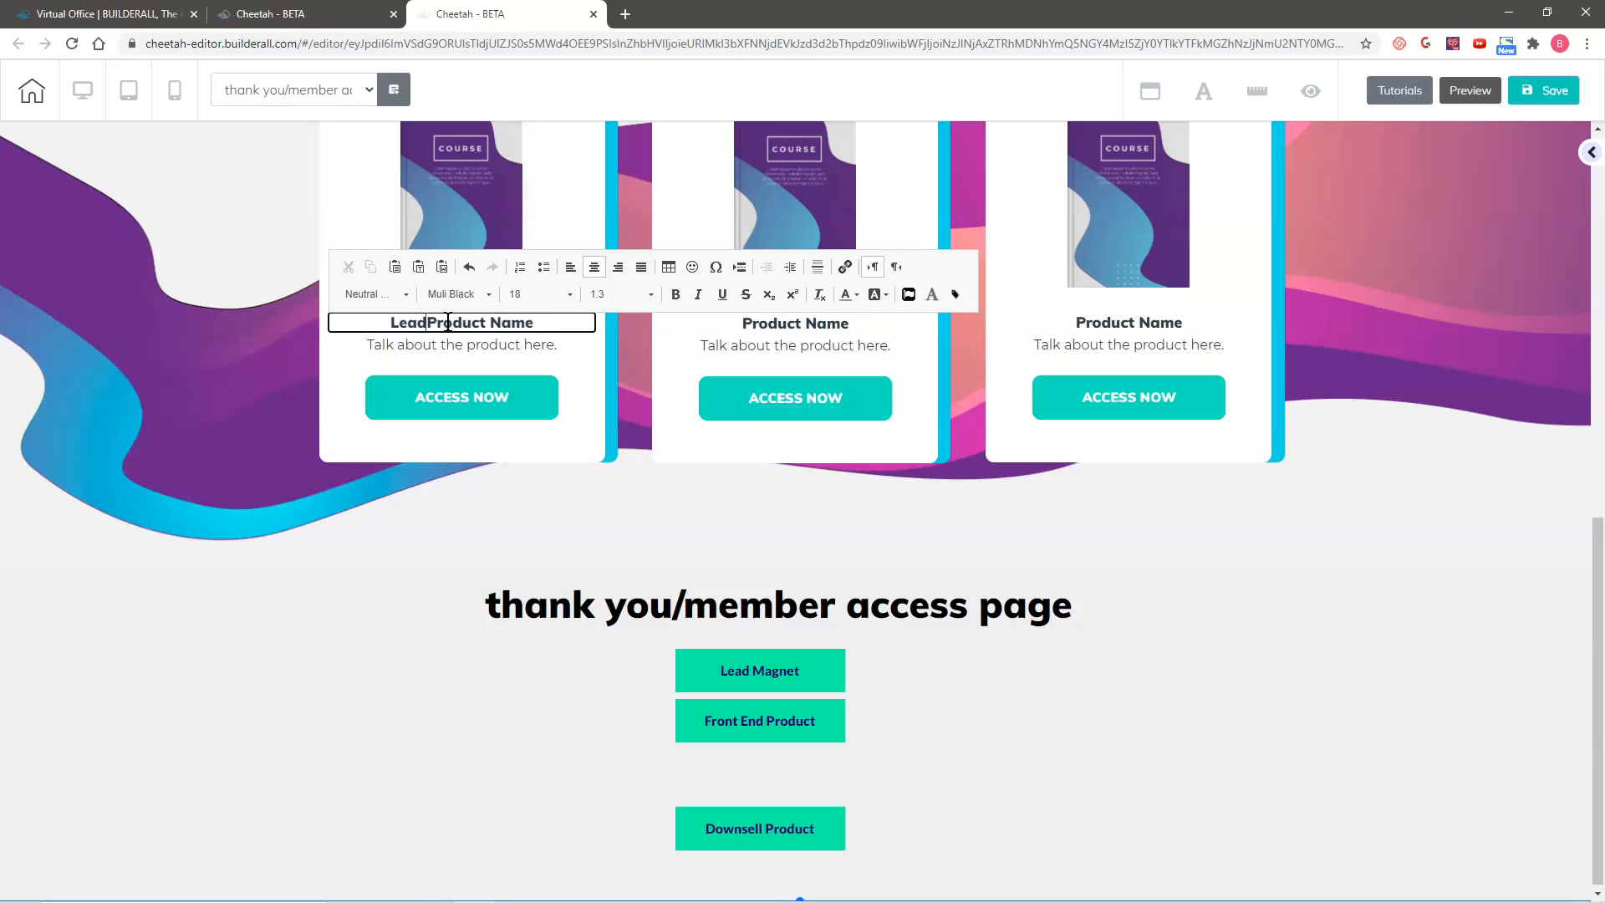
pyautogui.write('gene')
pyautogui.press('BackSpace')
pyautogui.write('t')
pyautogui.press('Delete')
pyautogui.press('Delete')
pyautogui.press('Delete')
pyautogui.press('Delete')
pyautogui.press('Delete')
pyautogui.press('Delete')
pyautogui.press('Delete')
pyautogui.press('Delete')
pyautogui.press('Delete')
pyautogui.press('Delete')
pyautogui.press('Delete')
pyautogui.press('Delete')
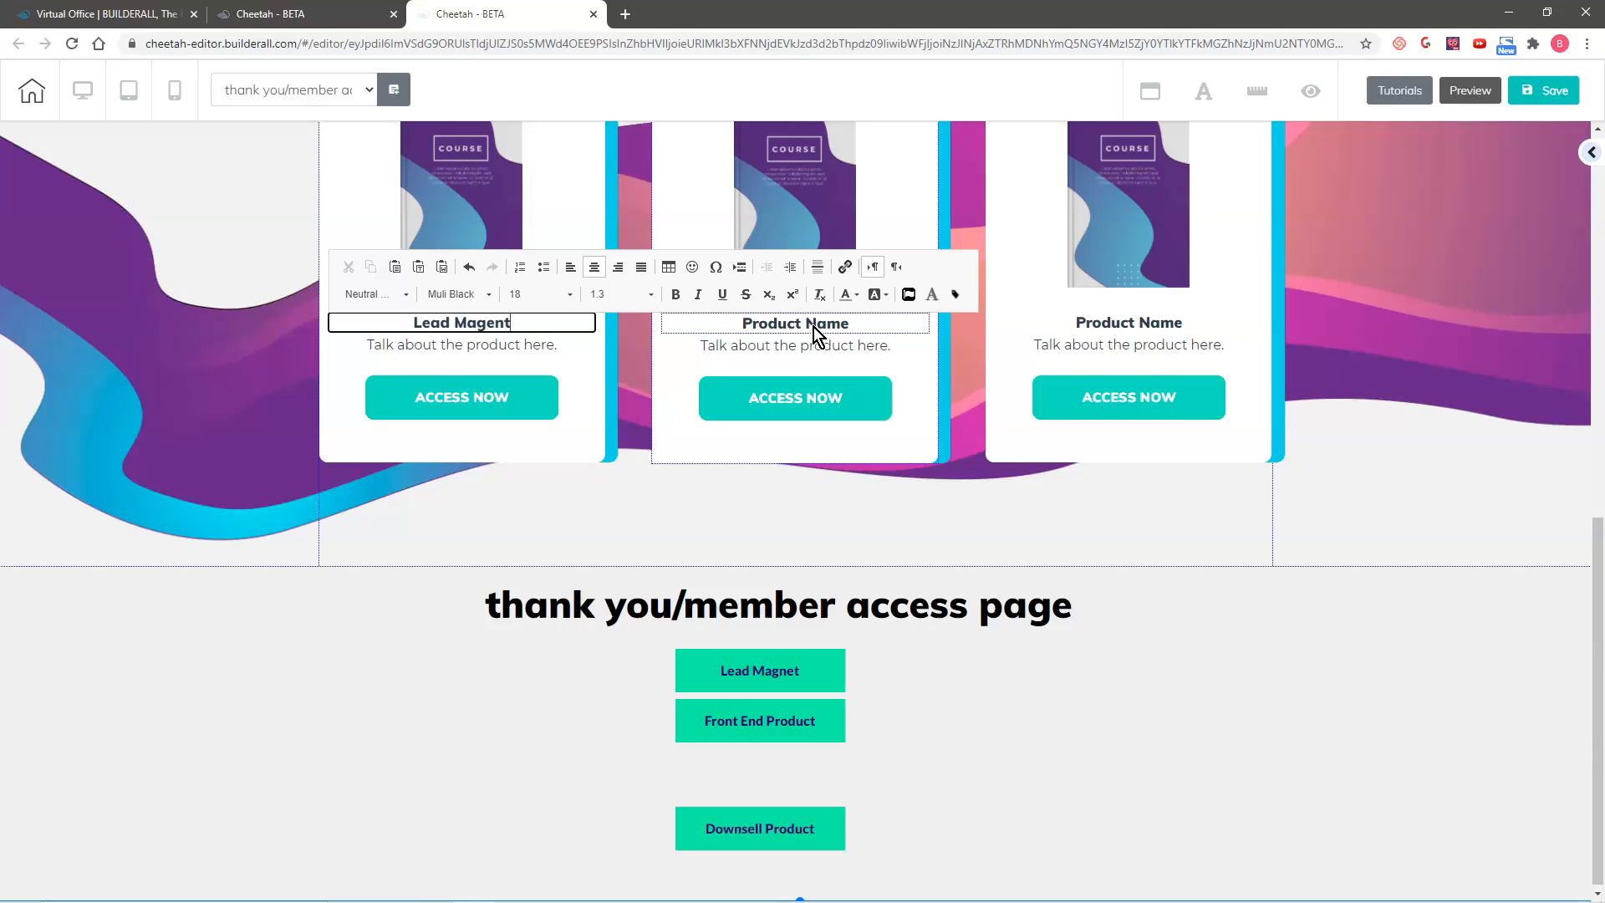
# Step: Replace the second product card's name with "Front End Product"
pyautogui.click(814, 327)
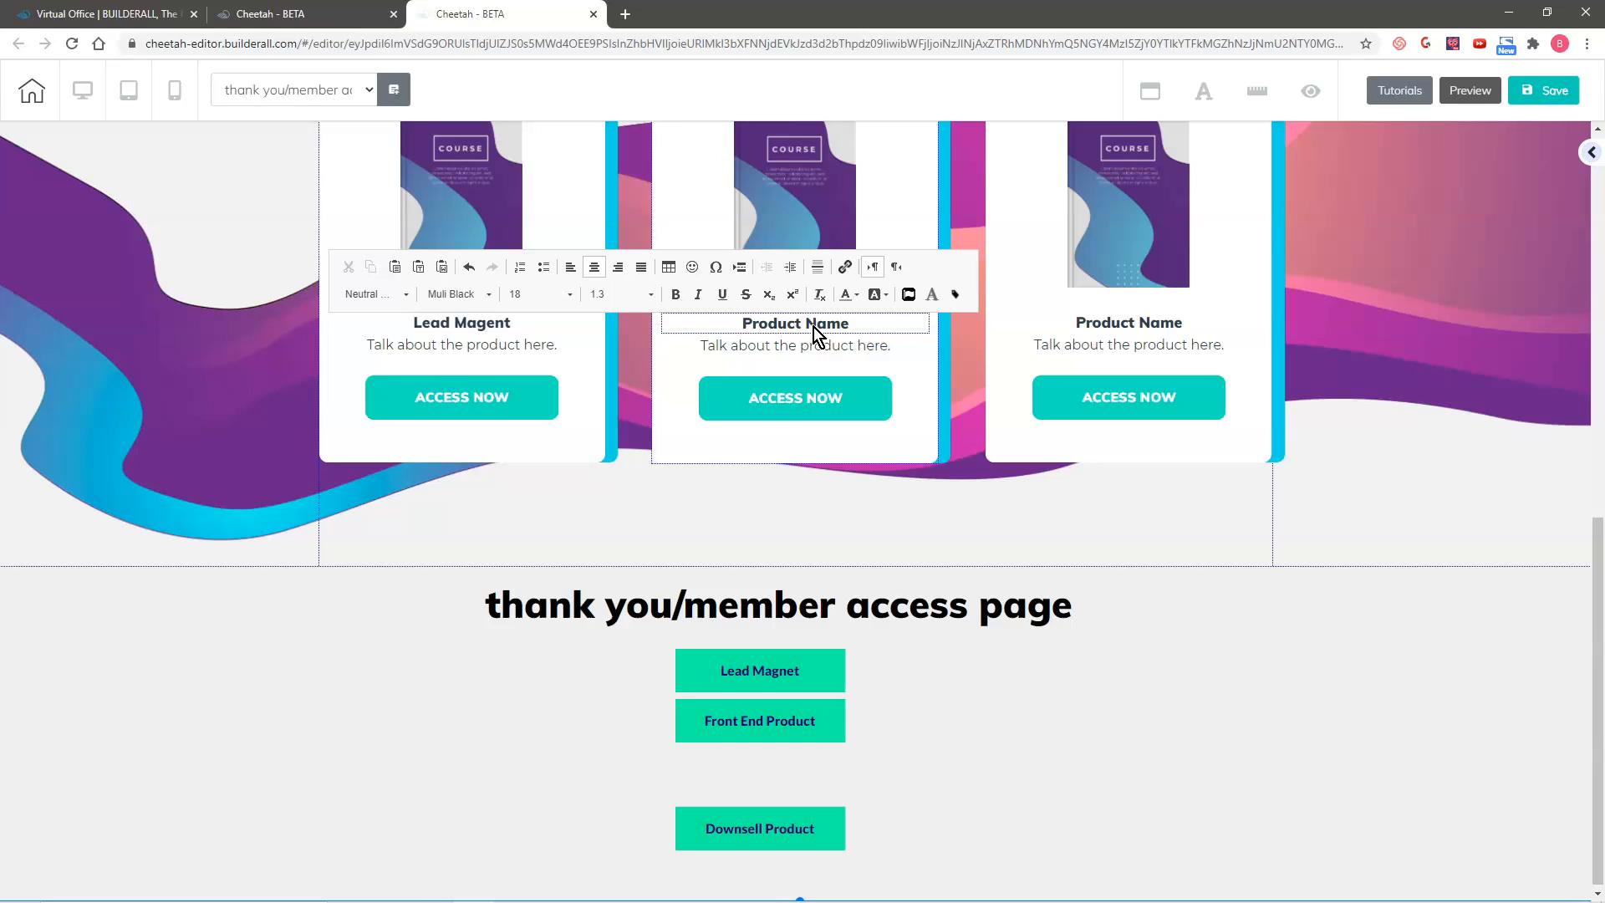
pyautogui.moveTo(849, 328); pyautogui.dragTo(744, 323)
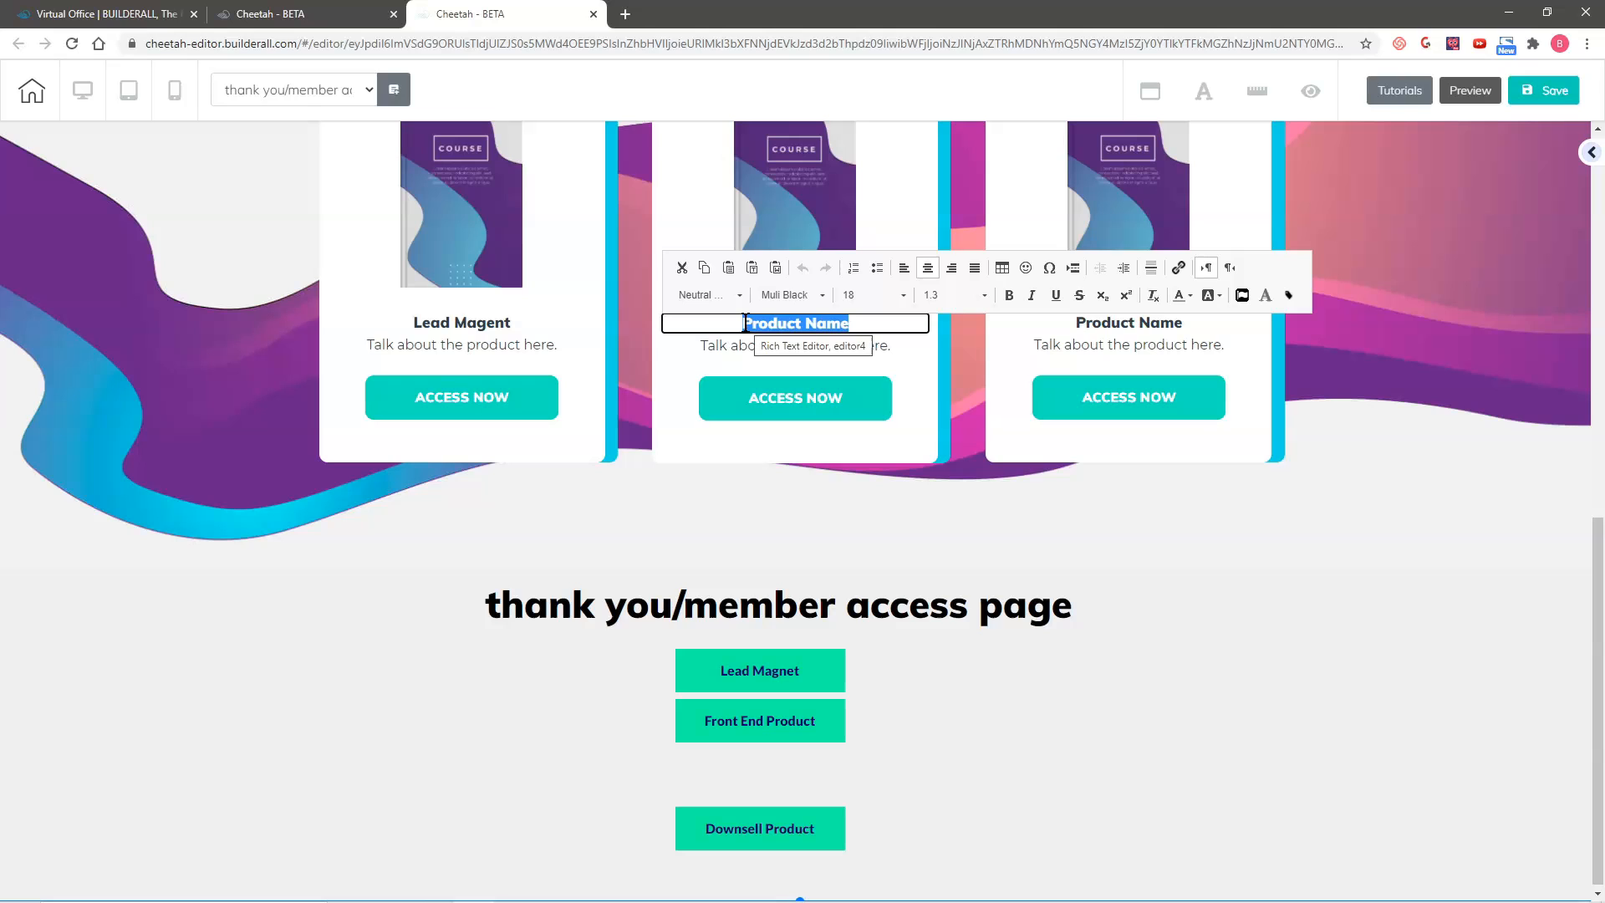
pyautogui.write('Front End Product')
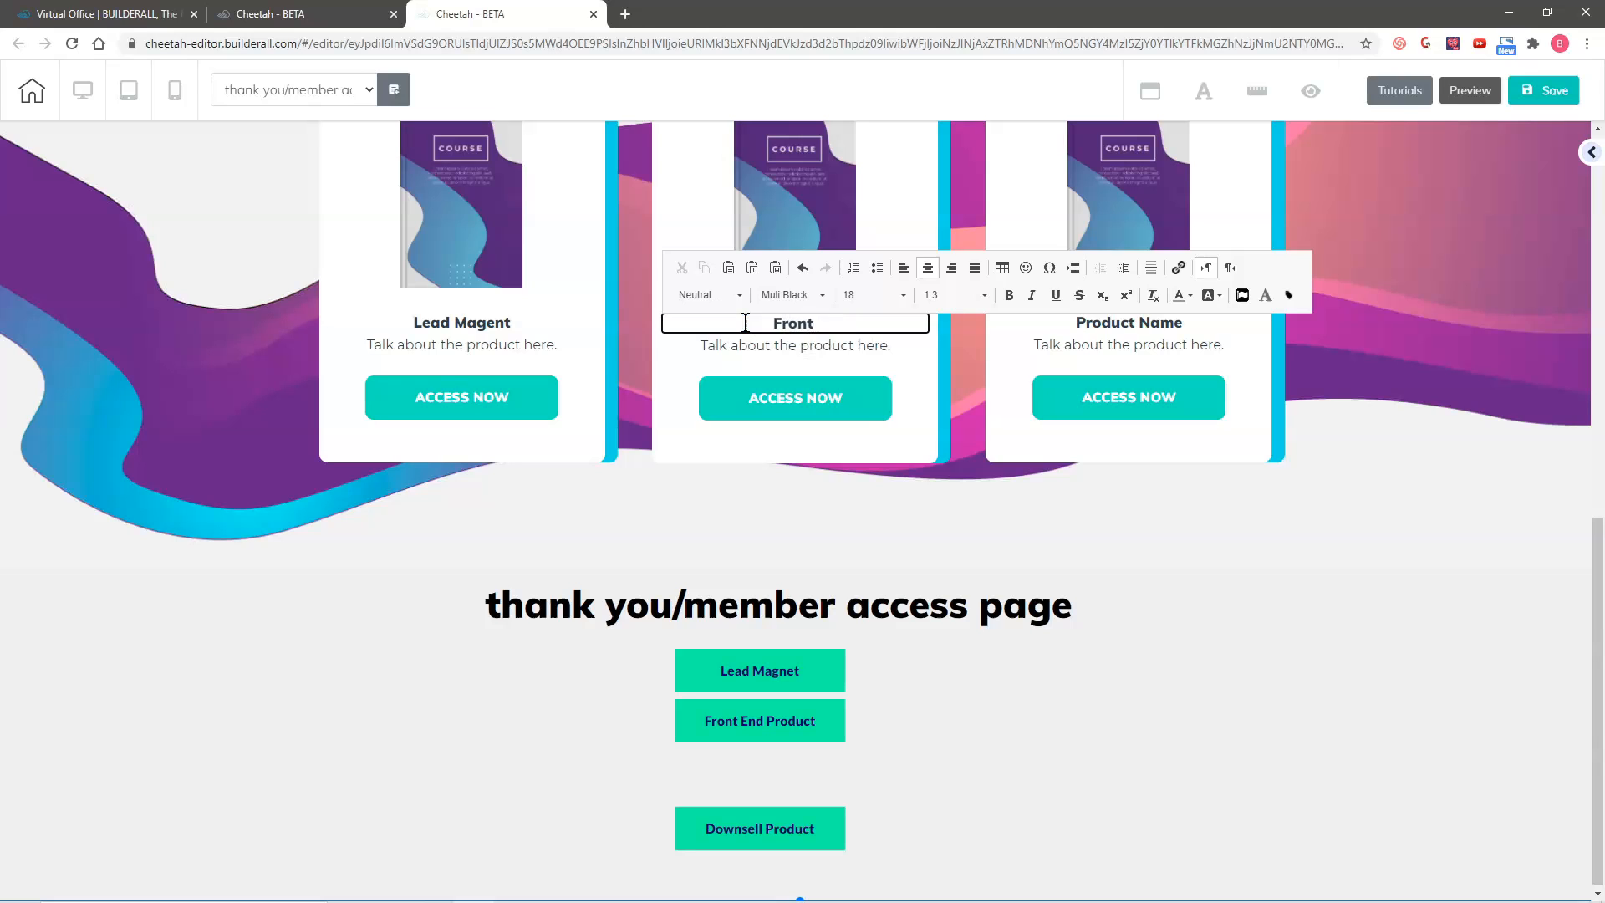
# Step: Replace the third product card's name with "Downsell Product"
pyautogui.click(1072, 326)
pyautogui.moveTo(1073, 326); pyautogui.dragTo(1200, 337)
pyautogui.press('BackSpace')
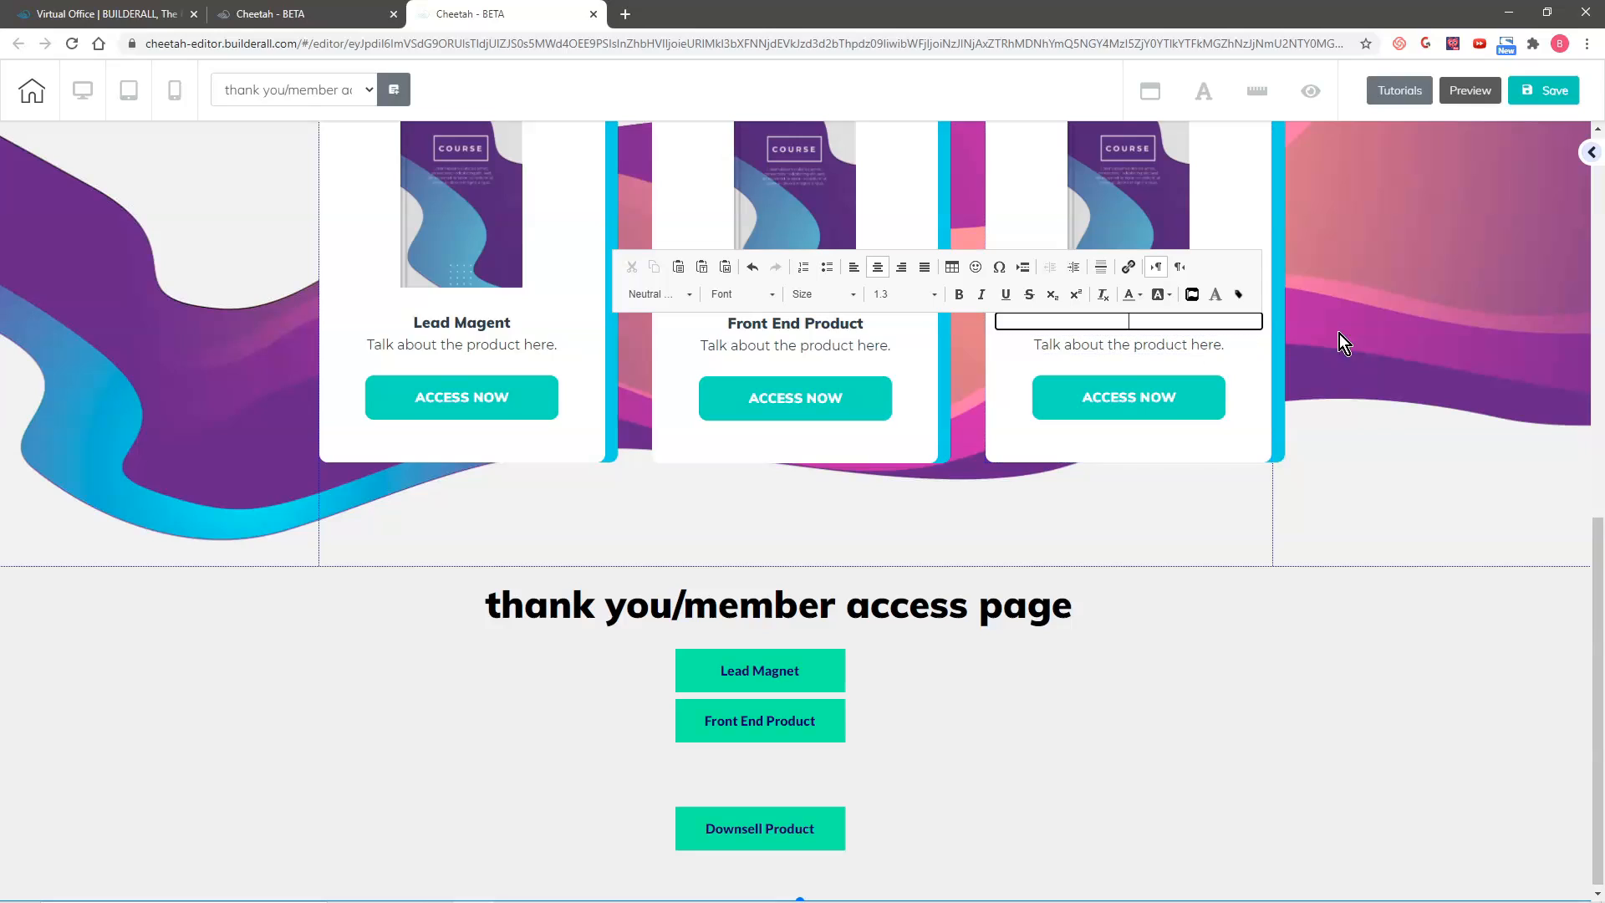
pyautogui.write('Downsell Product')
# Step: Link the first card's ACCESS NOW button to the lead magnet membership page
pyautogui.click(490, 400)
pyautogui.click(490, 400)
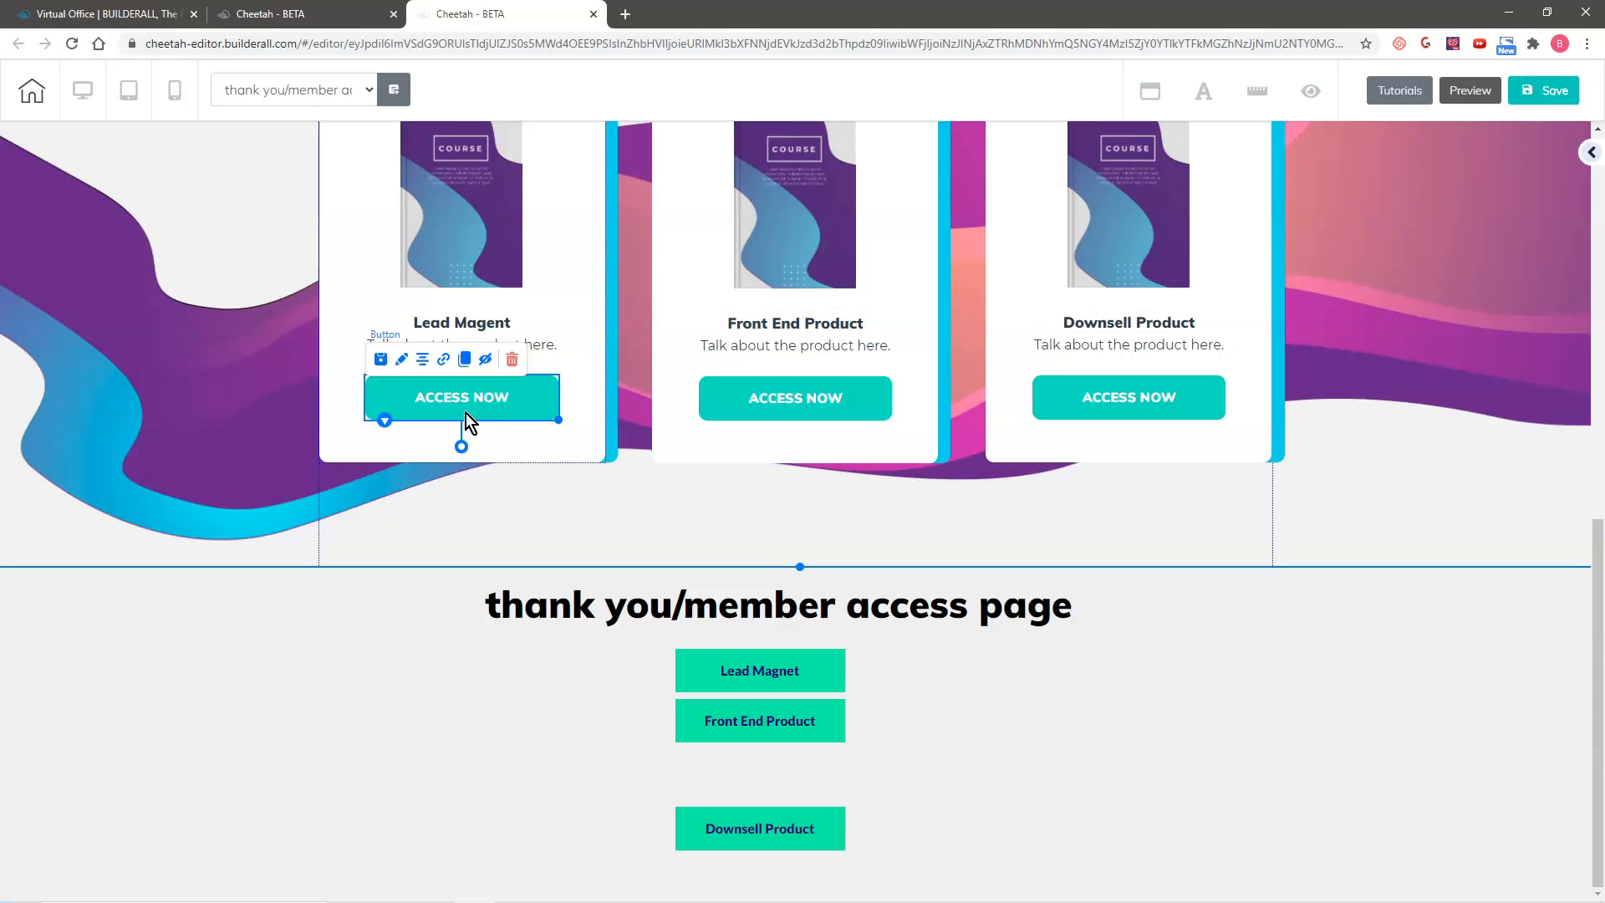
pyautogui.click(444, 360)
pyautogui.click(485, 269)
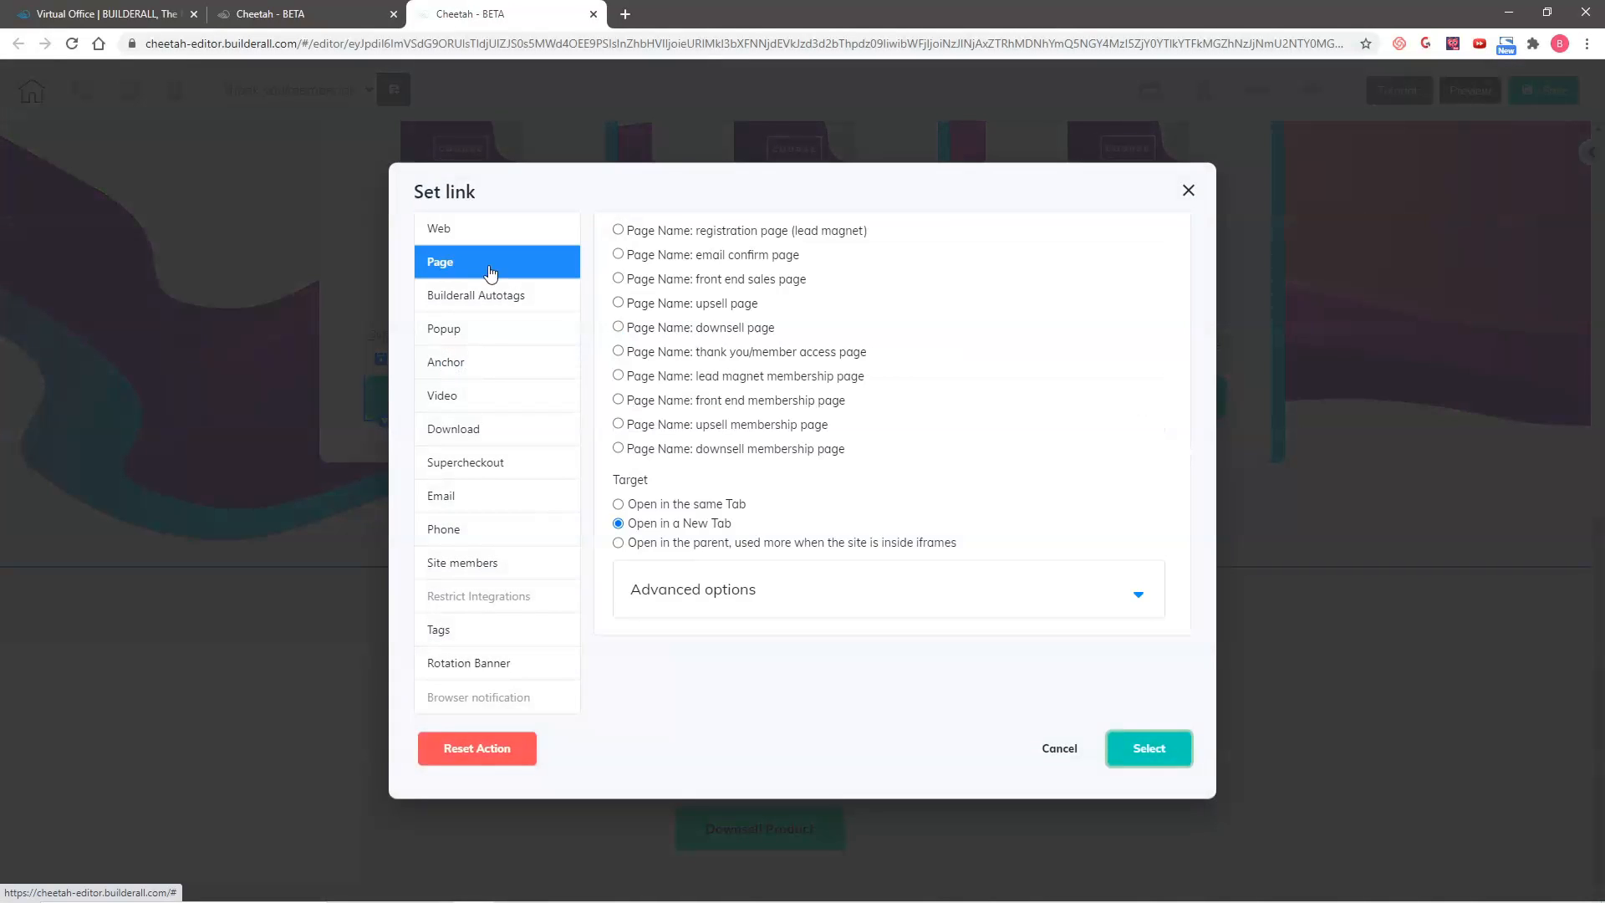
pyautogui.click(617, 376)
pyautogui.click(1148, 748)
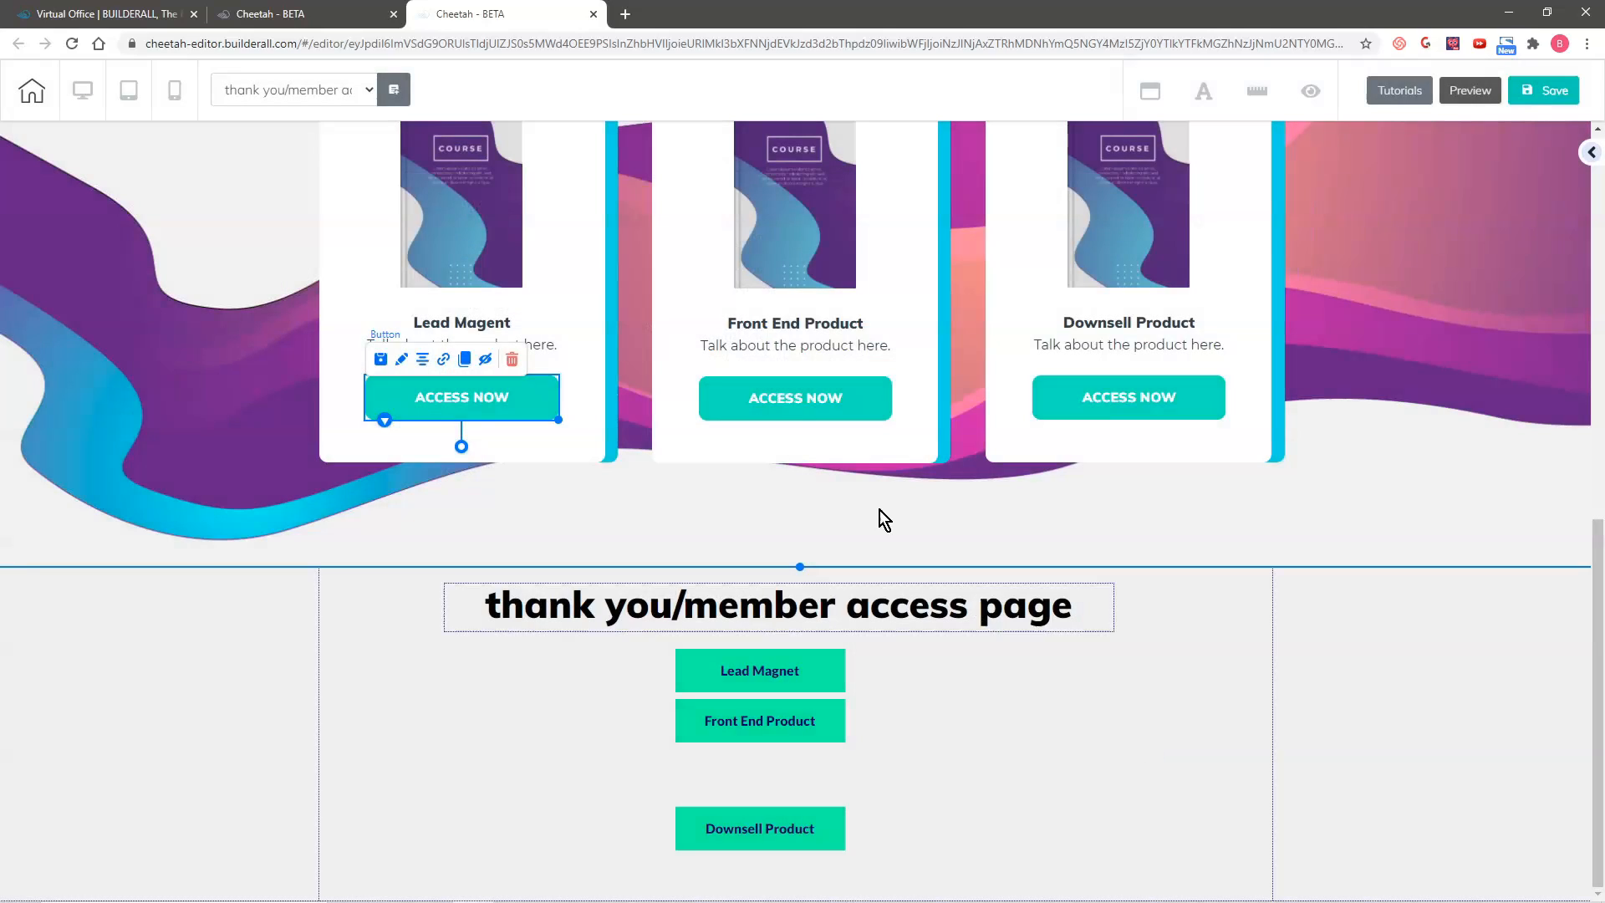
# Step: Link the Front End Product card's ACCESS NOW button to the front end membership page
pyautogui.click(789, 409)
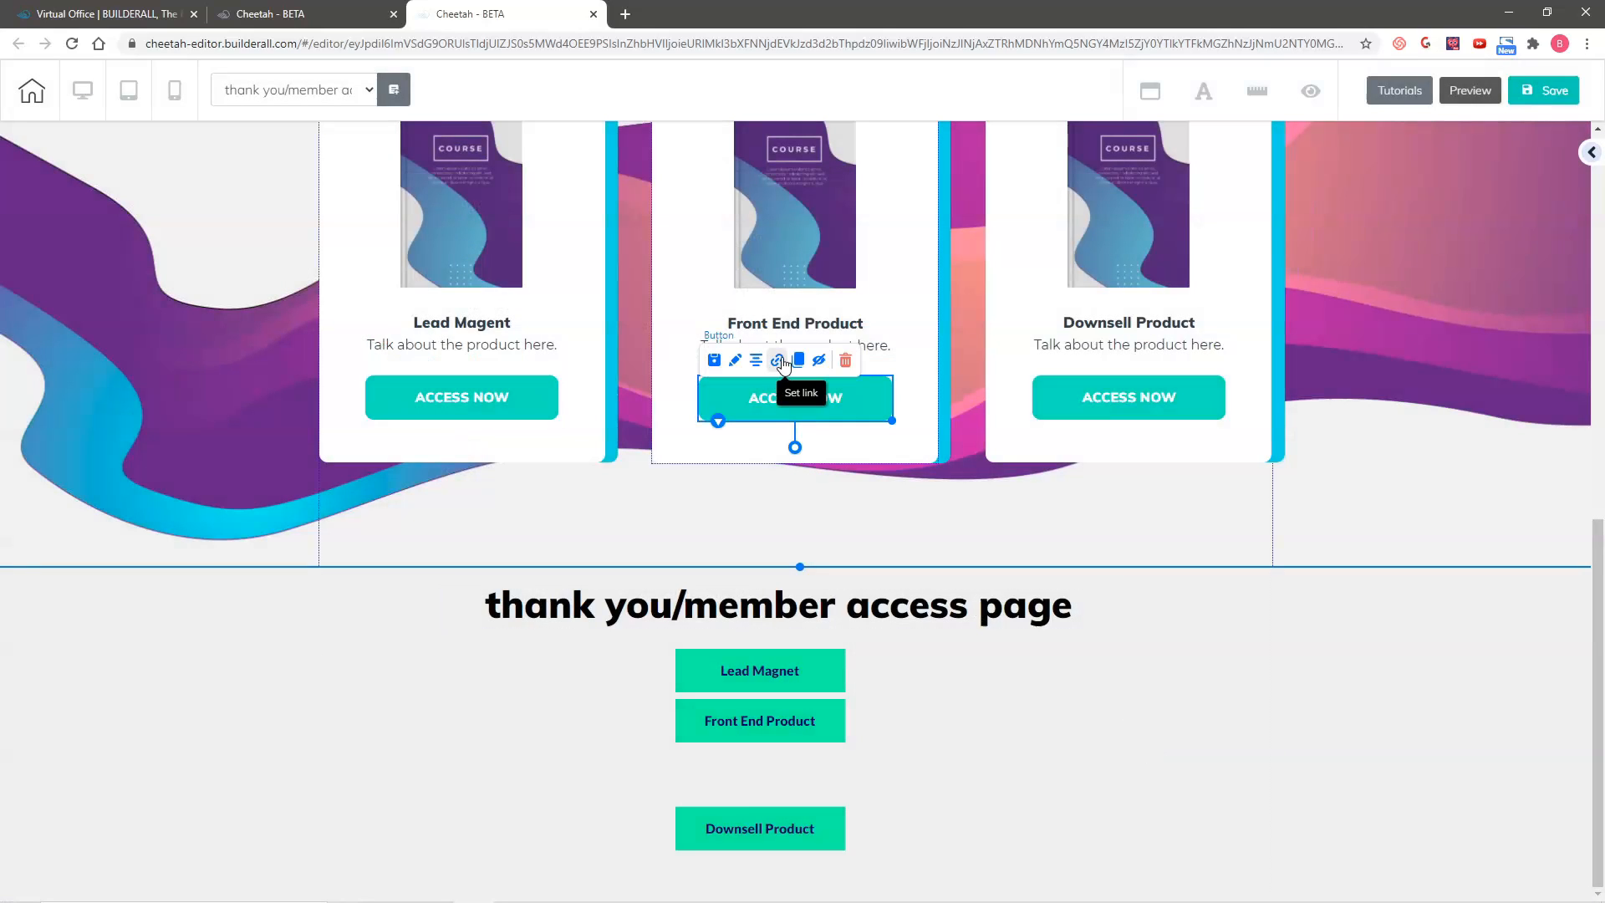
pyautogui.click(778, 359)
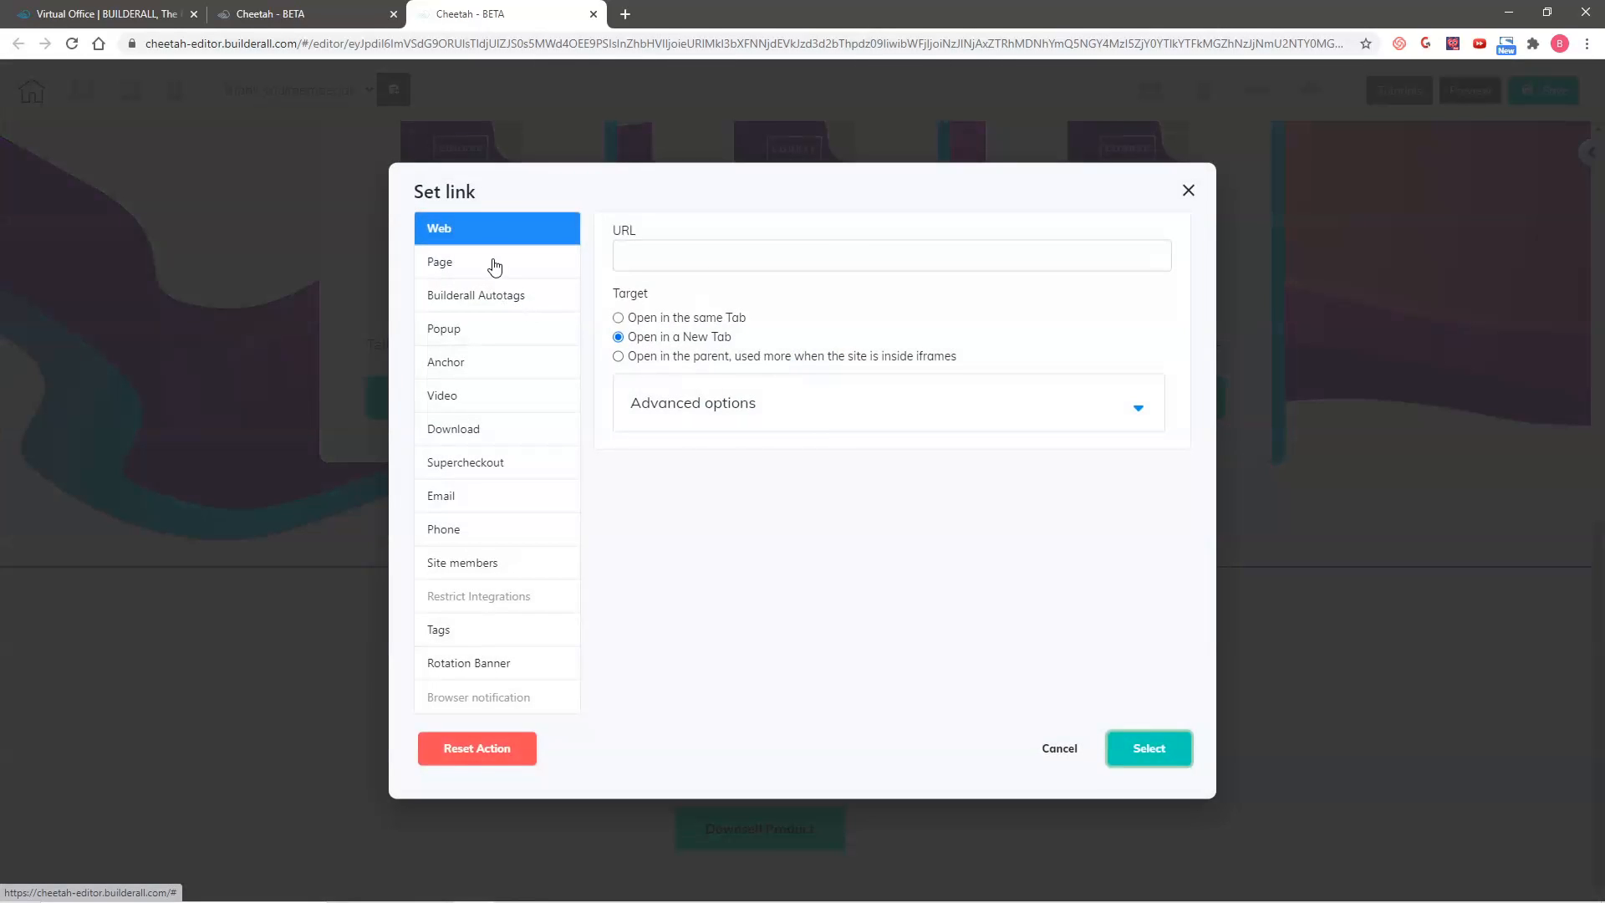
pyautogui.click(494, 262)
pyautogui.click(619, 400)
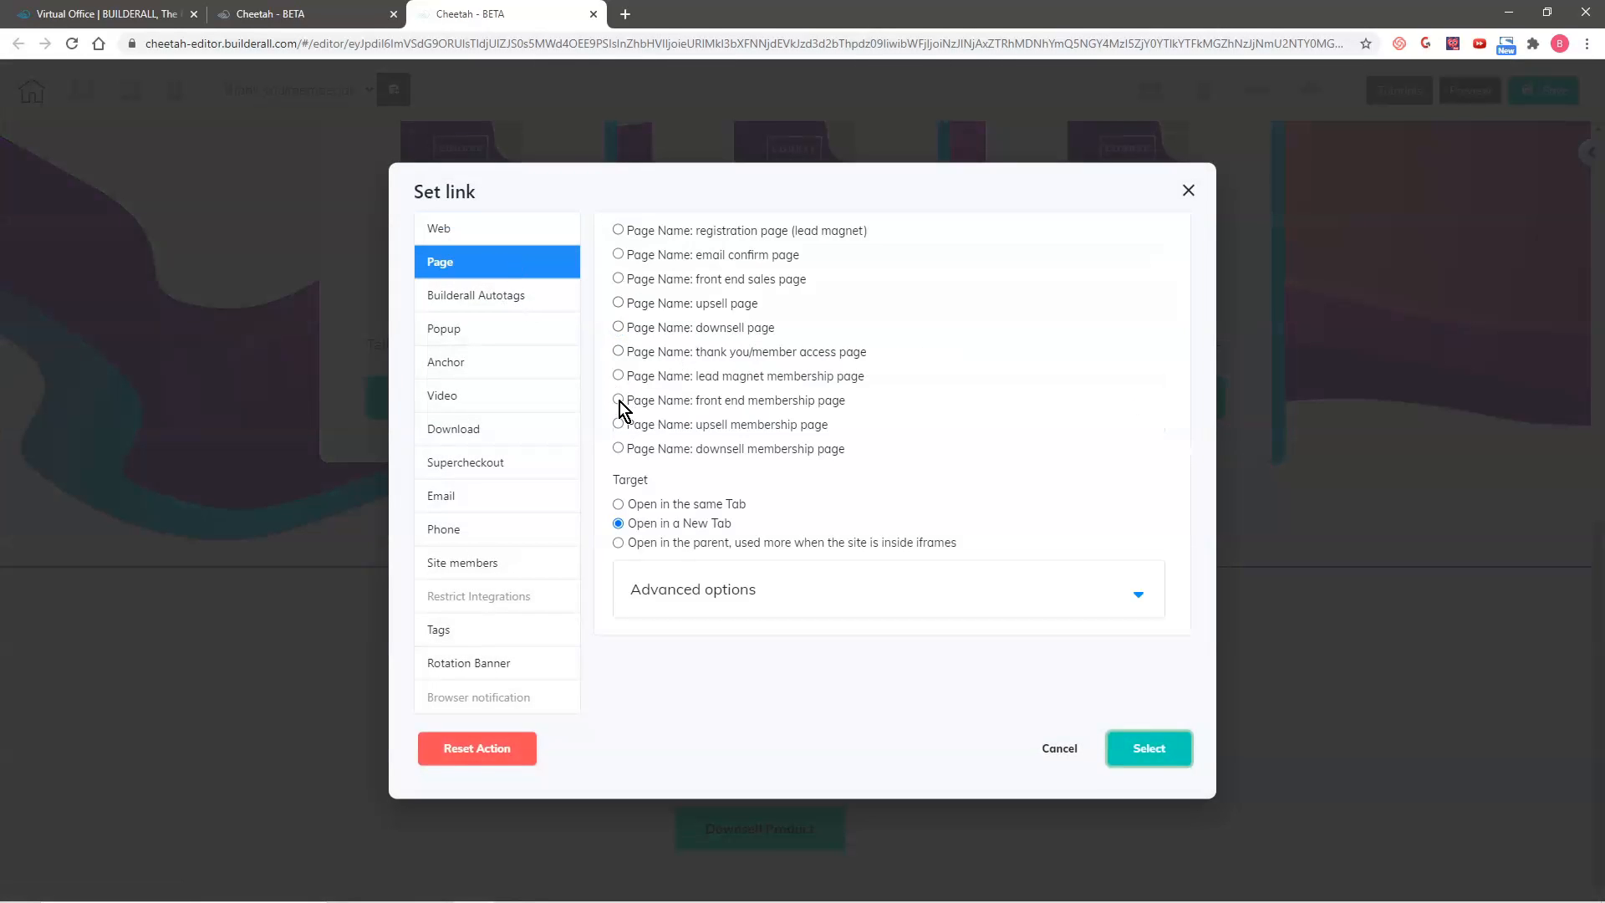
pyautogui.click(1148, 750)
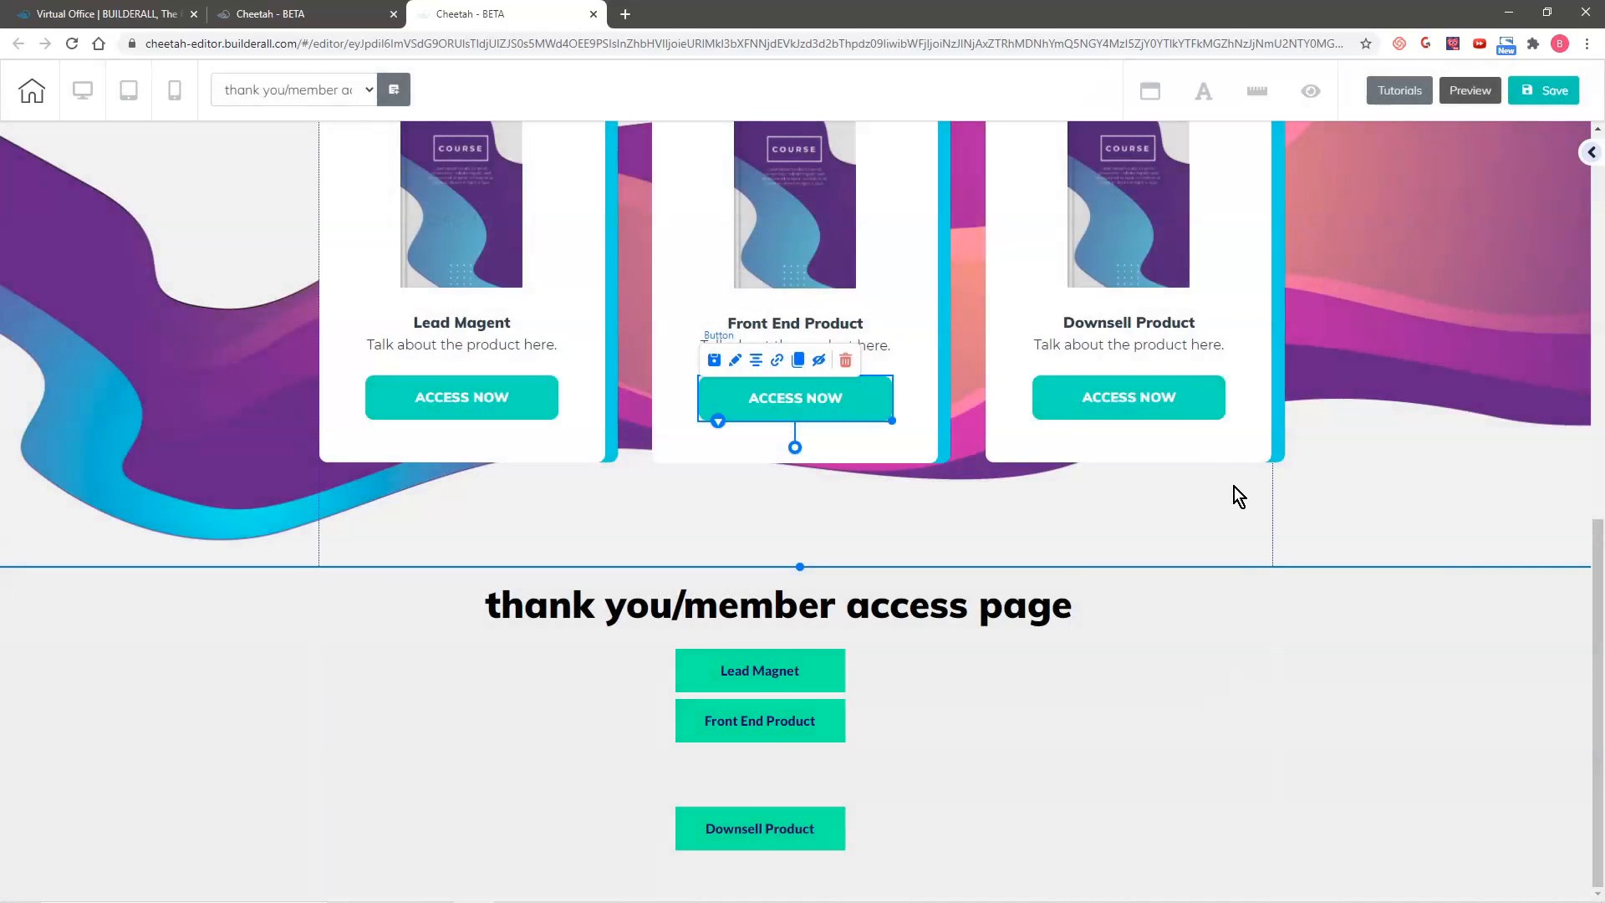
# Step: Link the Downsell Product card's ACCESS NOW button to the downsell membership page and save the page
pyautogui.click(1135, 388)
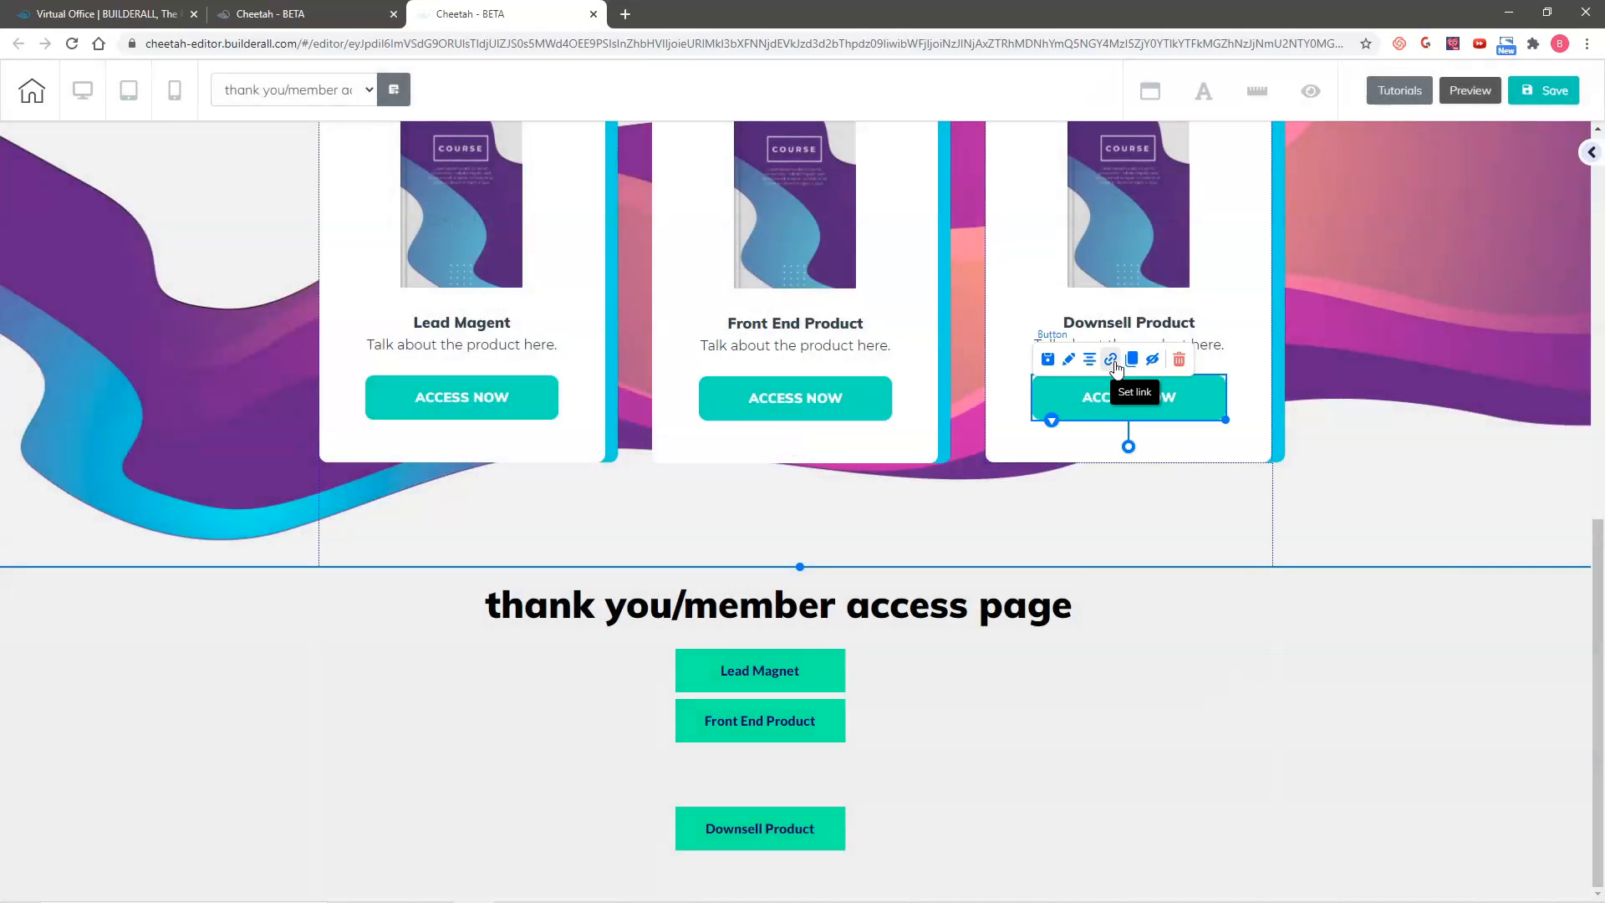
pyautogui.click(1112, 361)
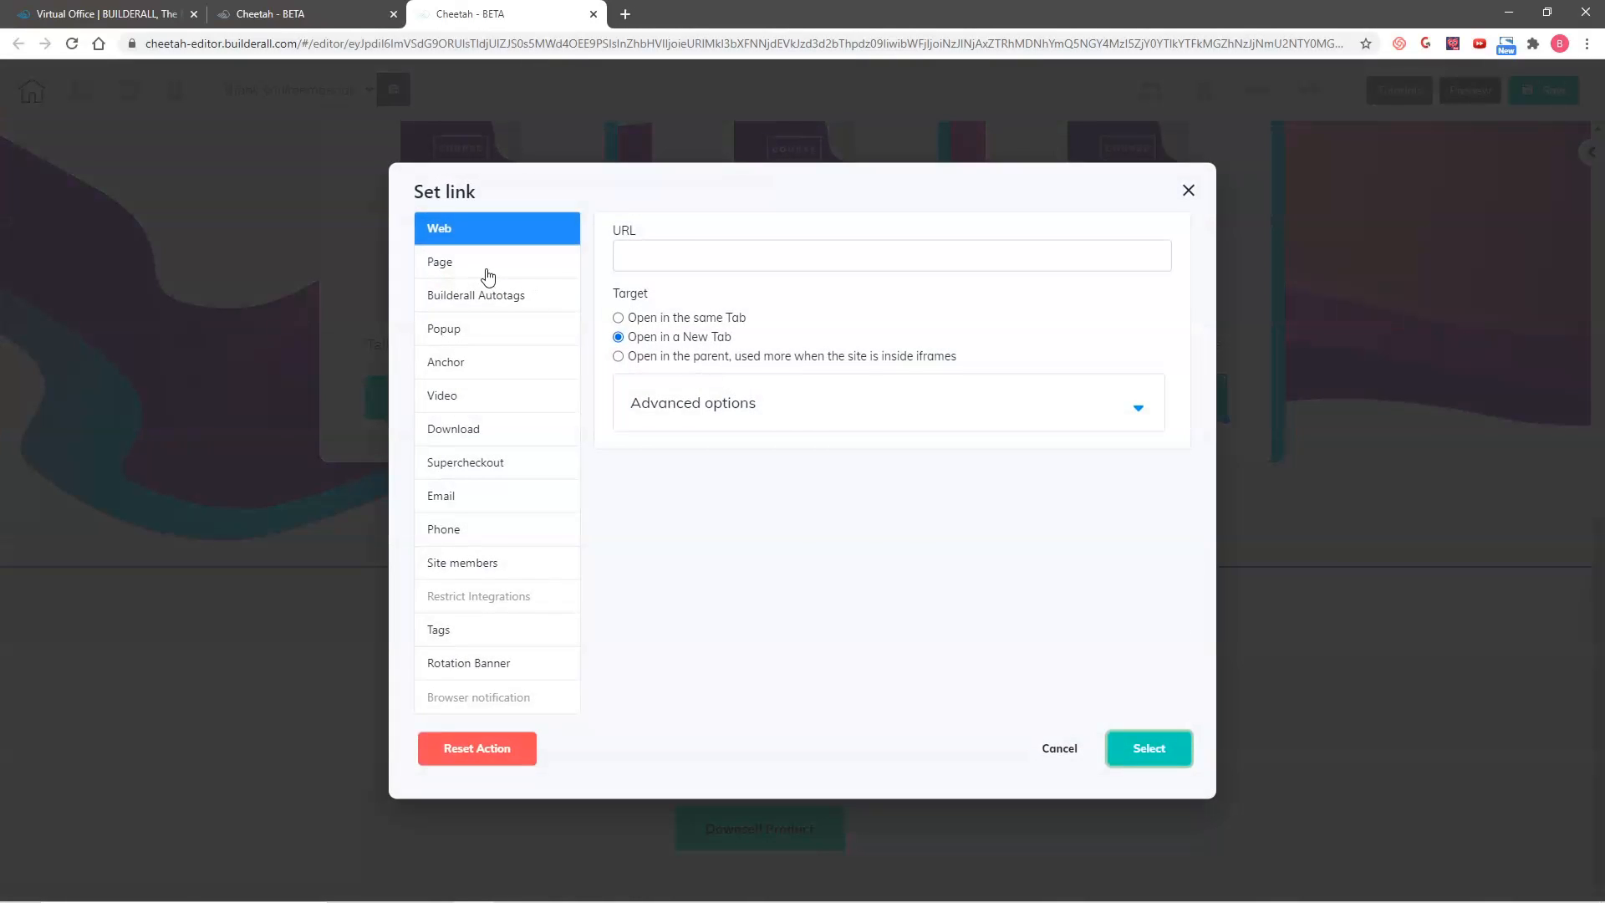
pyautogui.click(488, 272)
pyautogui.click(619, 449)
pyautogui.click(1149, 747)
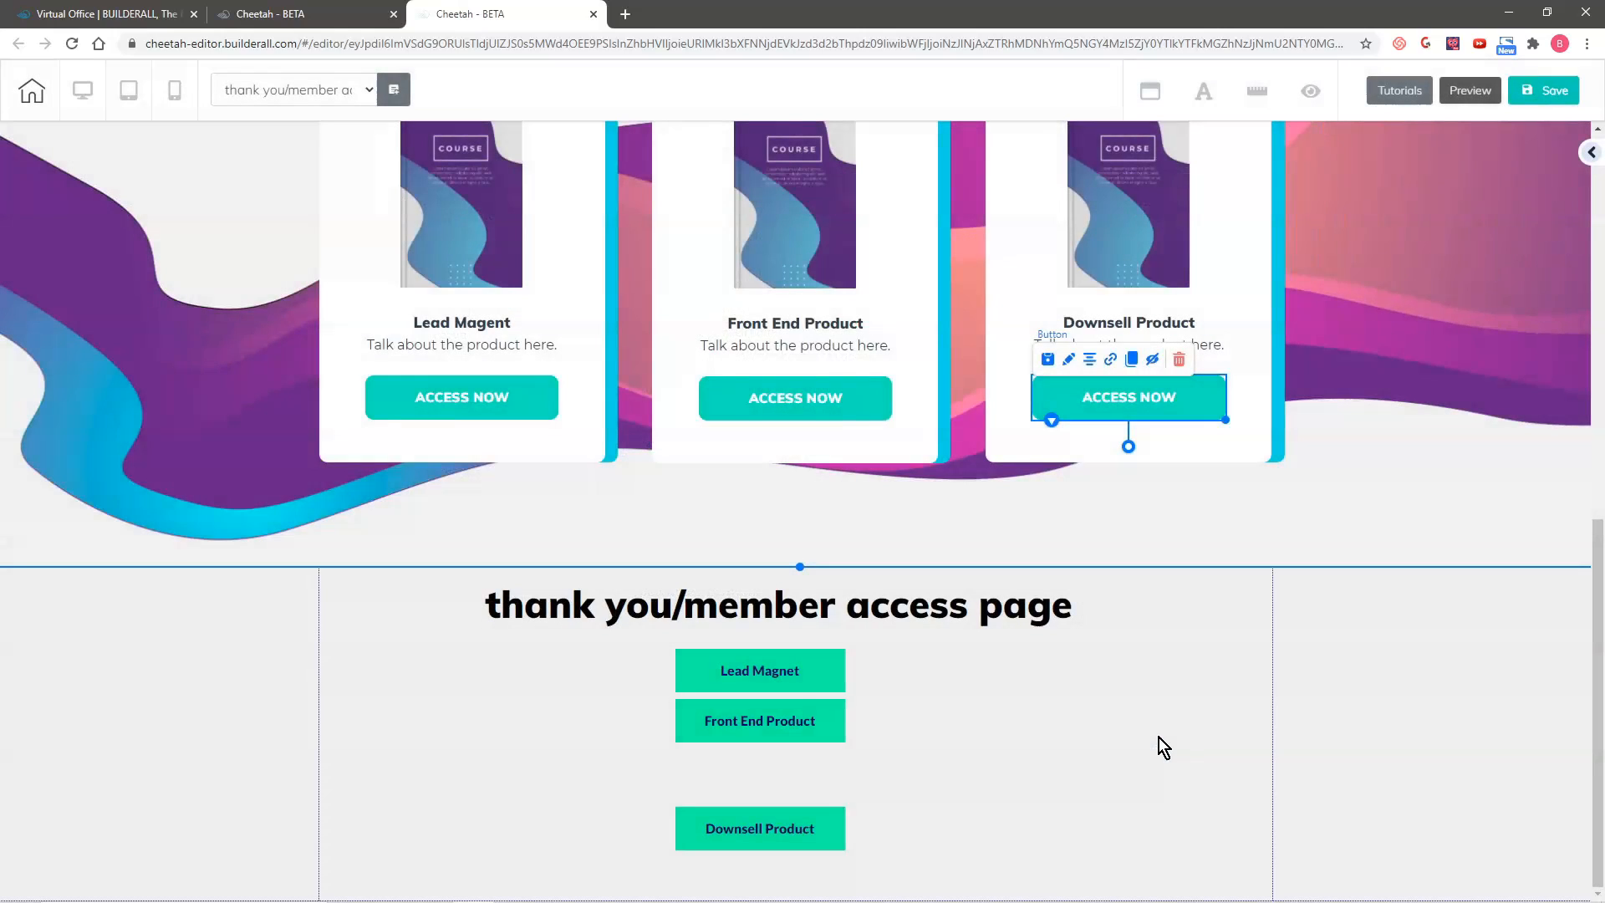
pyautogui.click(1541, 93)
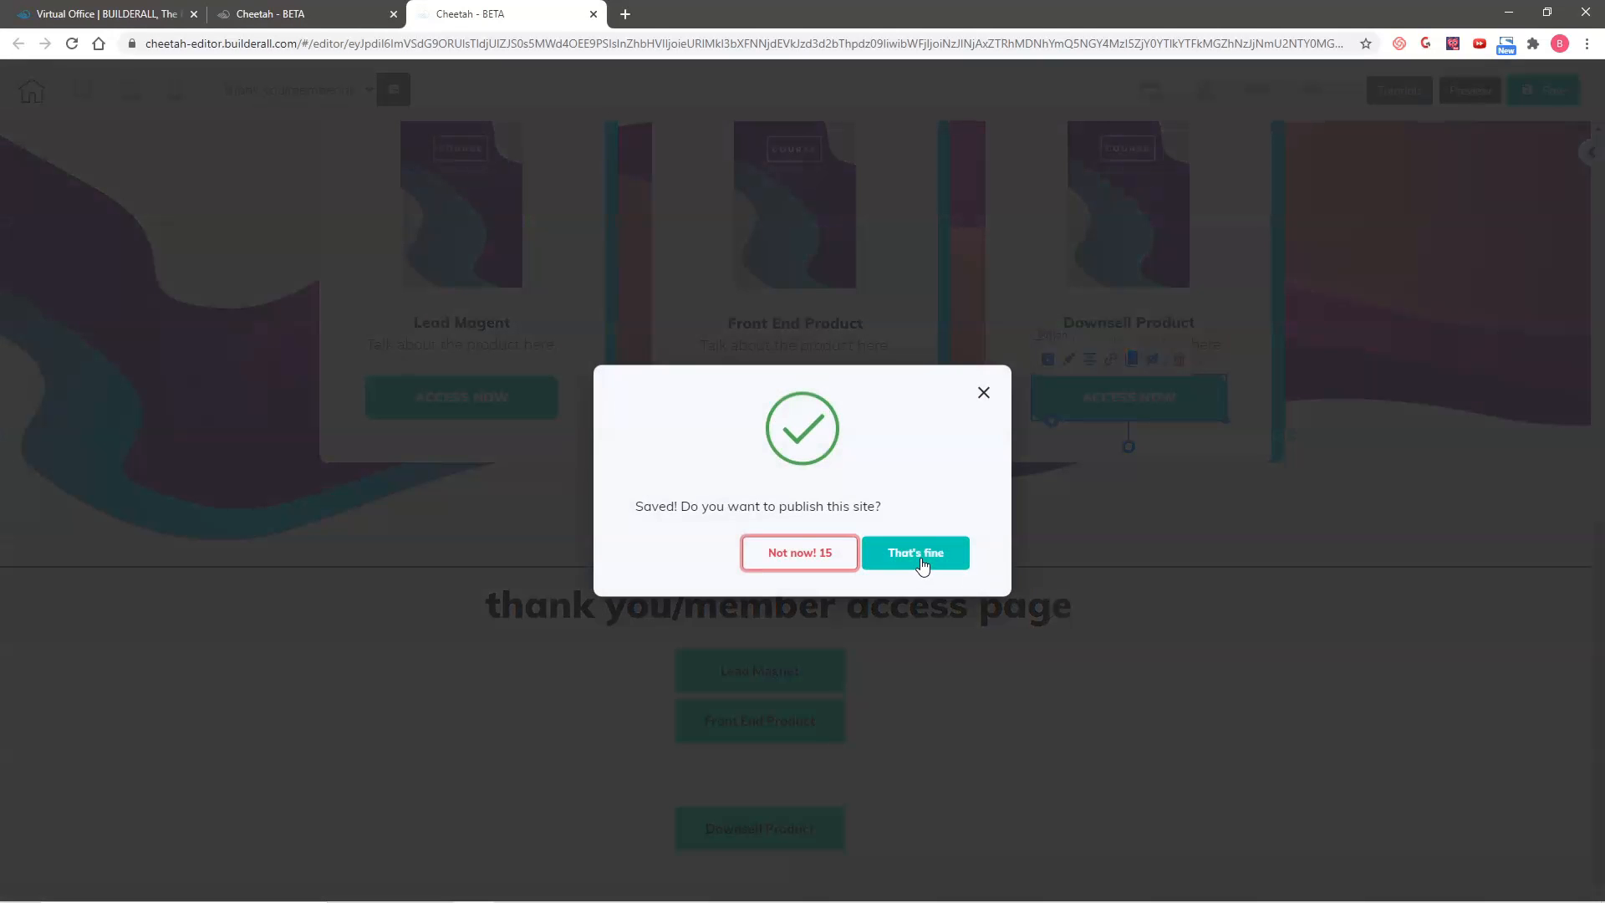
pyautogui.click(920, 553)
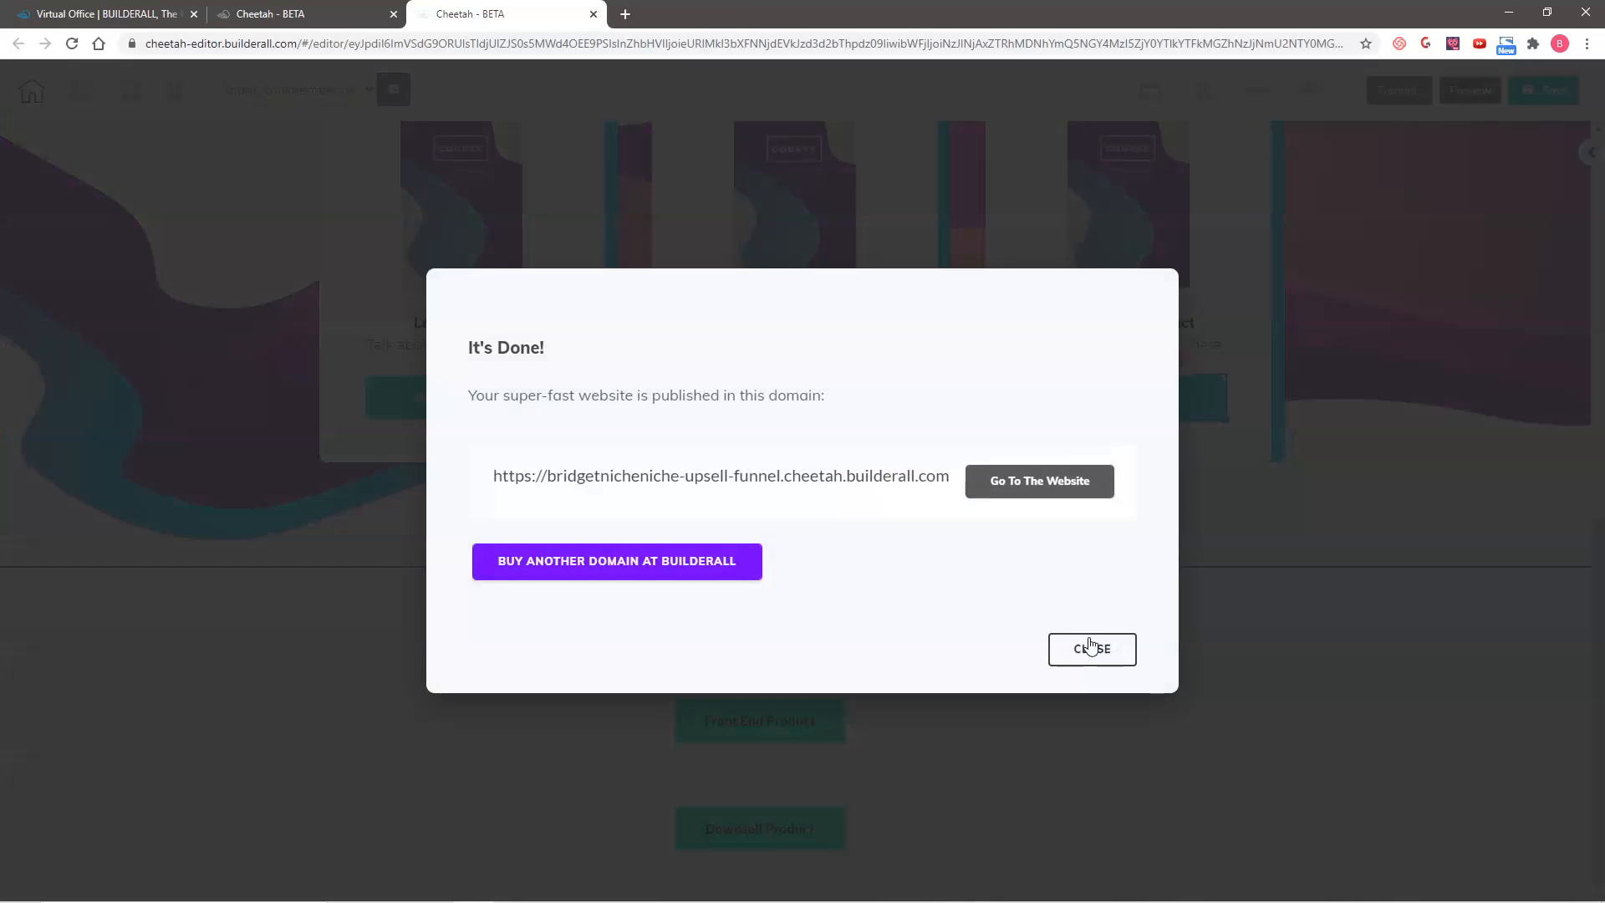
# Step: Delete the bottom panel holding the "thank you/member access page" title and old product buttons, and save the page
pyautogui.click(1093, 649)
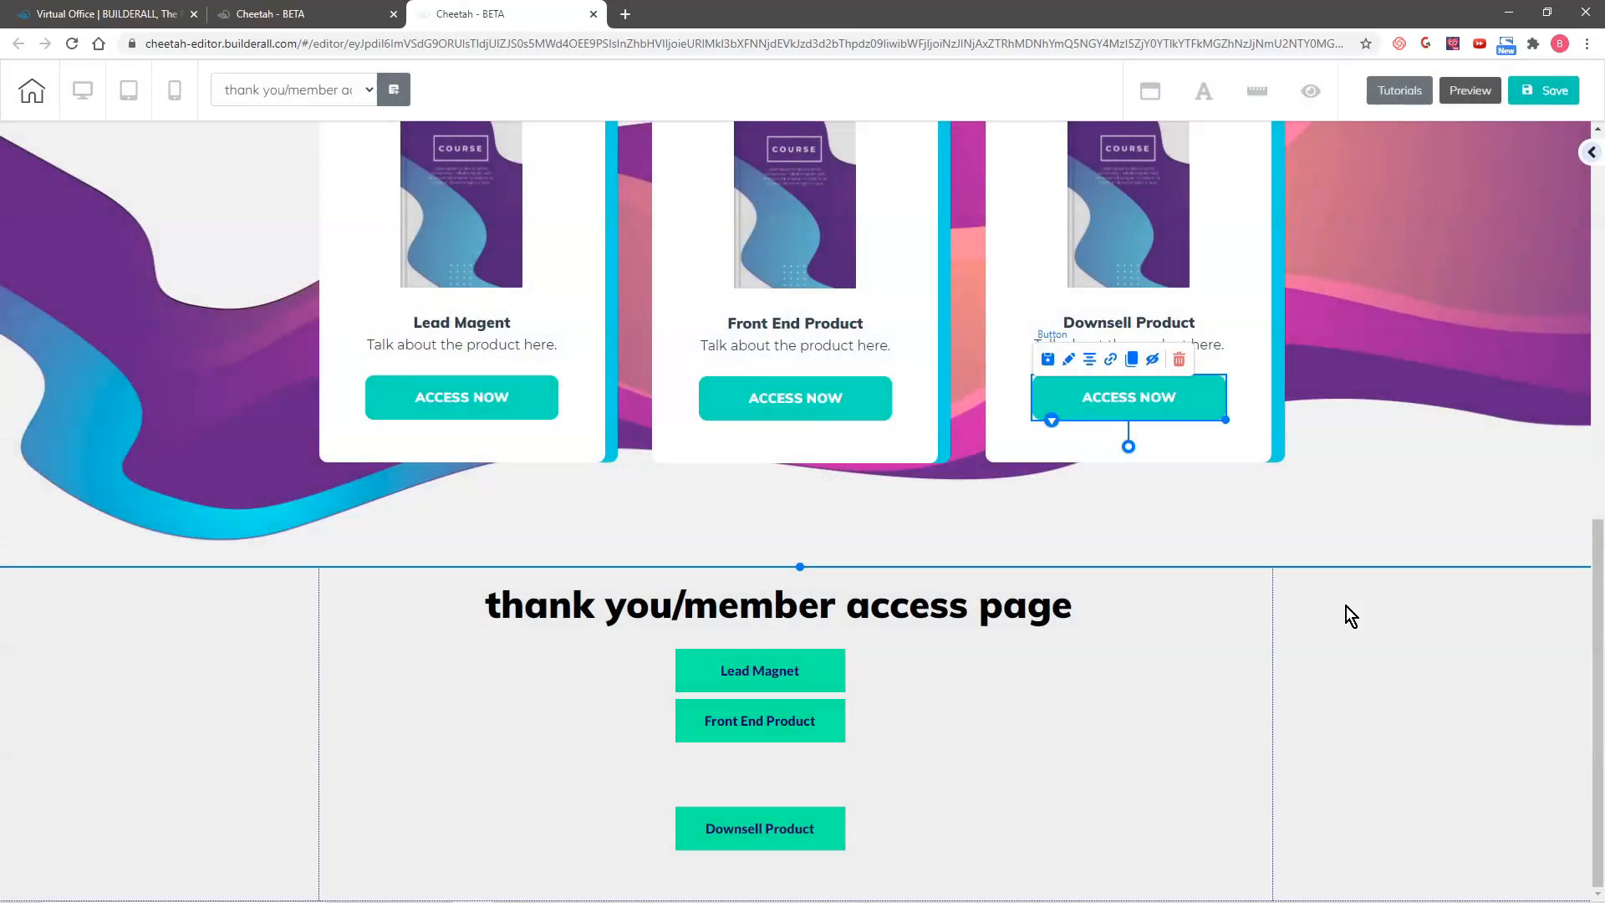
pyautogui.click(1242, 635)
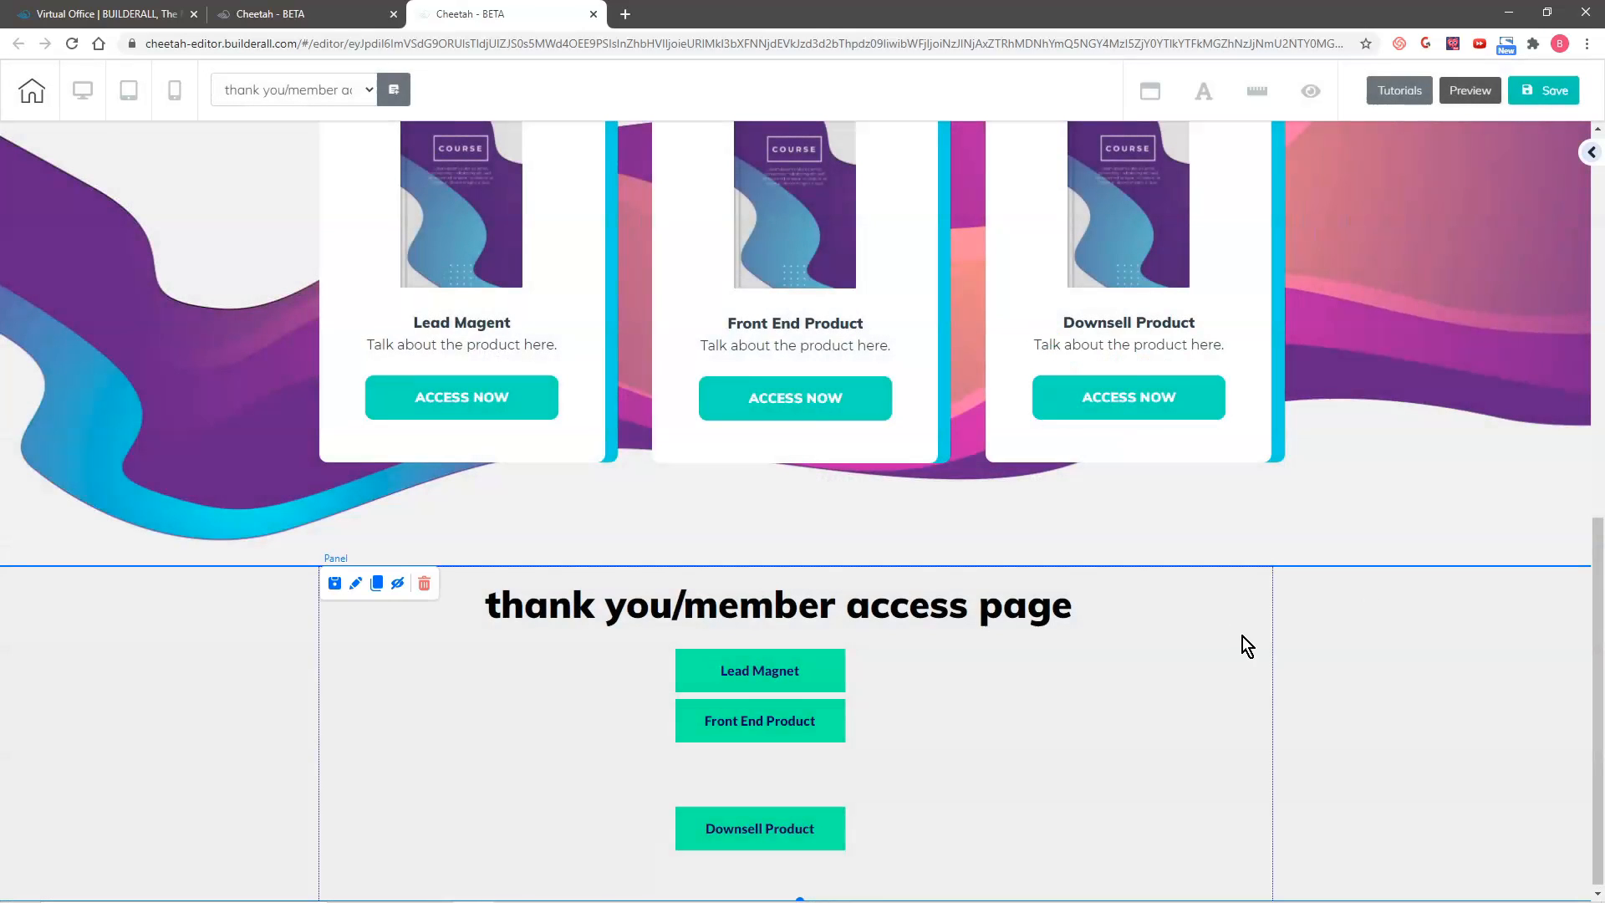
pyautogui.click(424, 583)
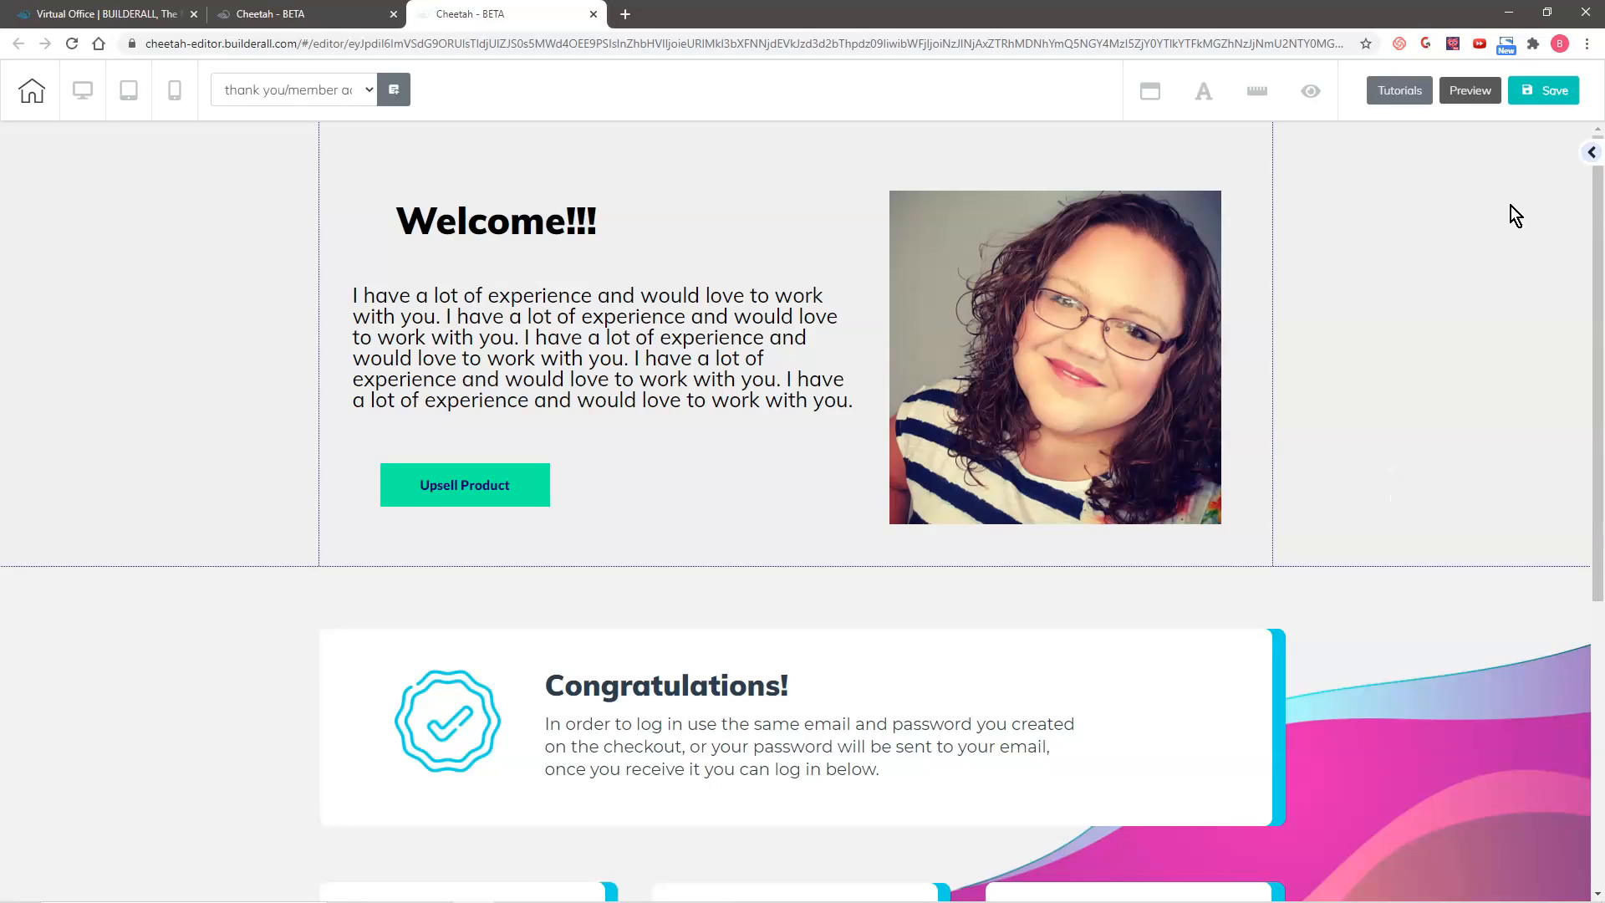
pyautogui.click(1542, 90)
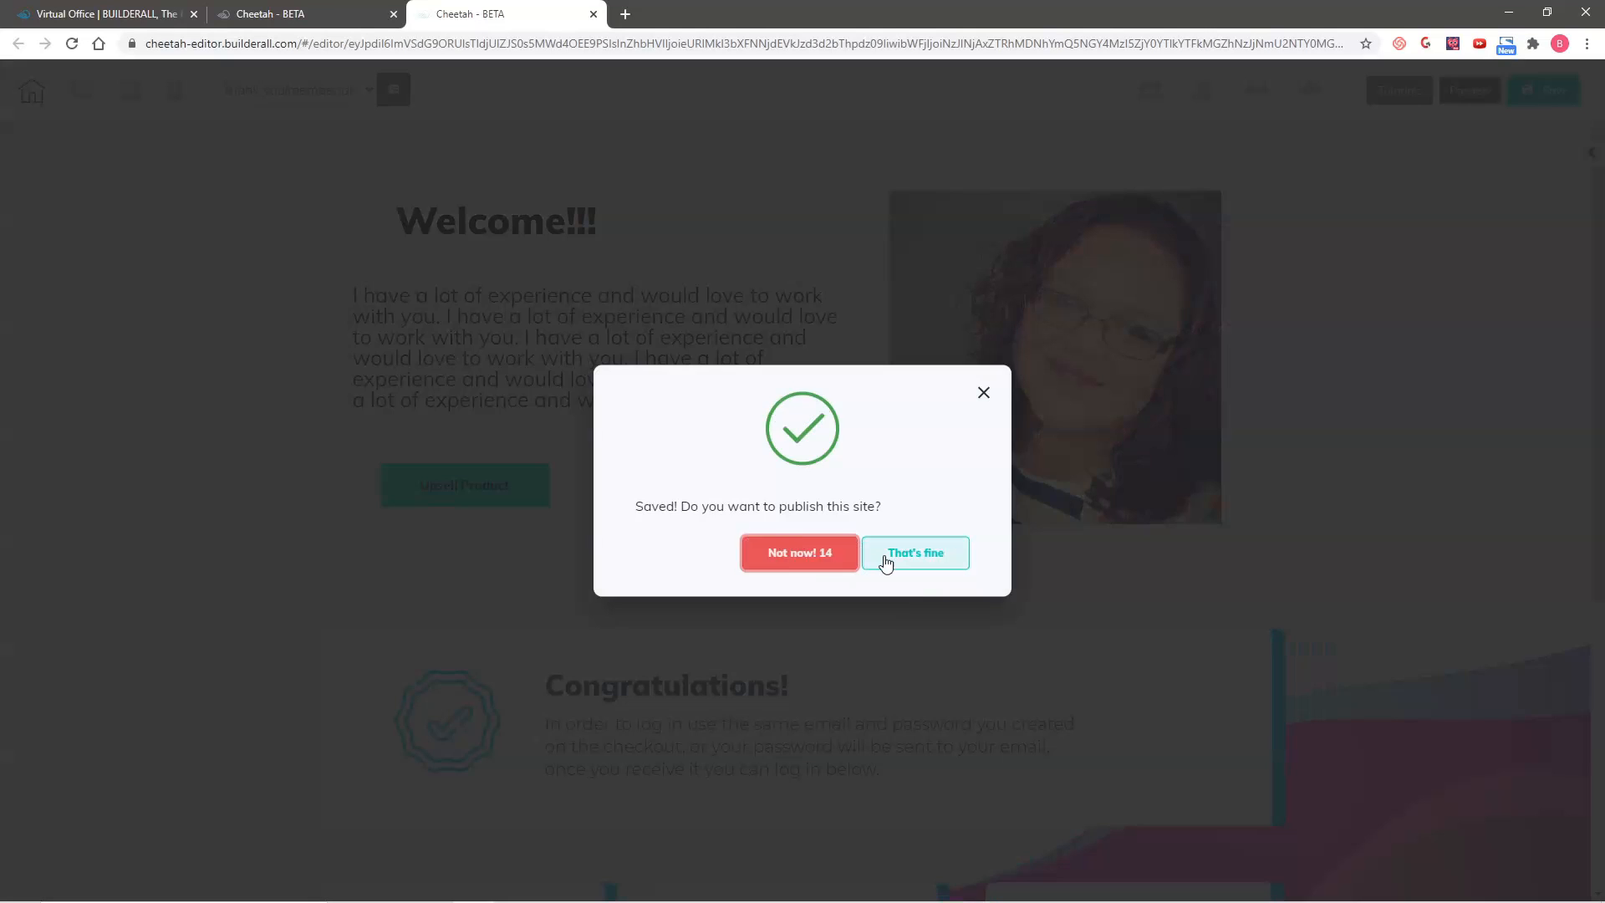
pyautogui.click(887, 555)
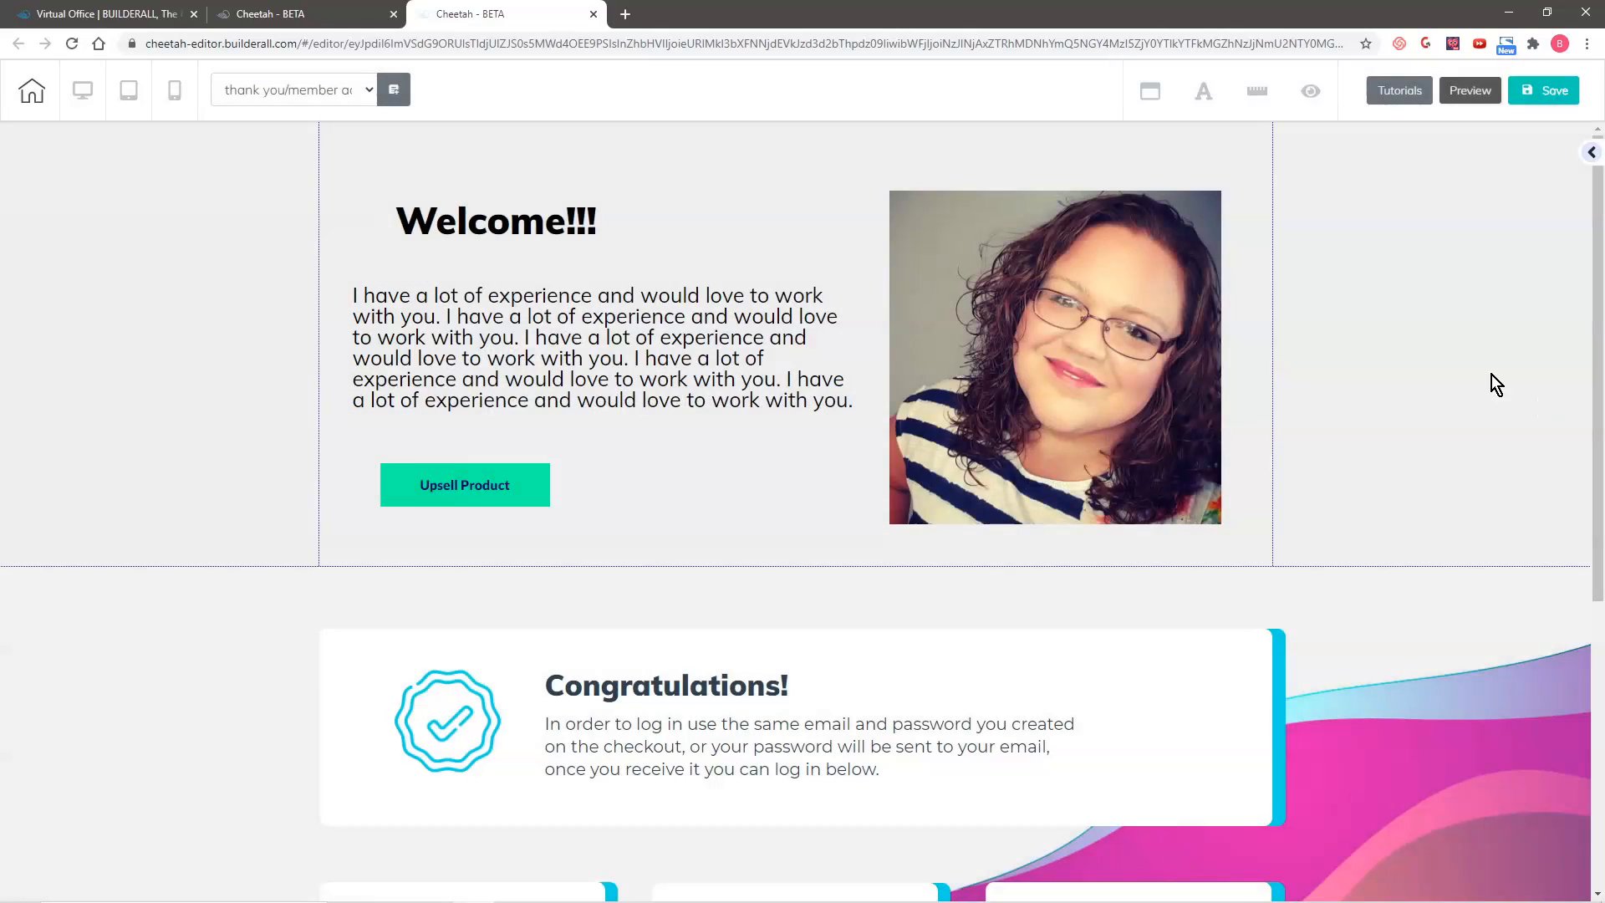
pyautogui.scroll(-6, 1480, 505)
pyautogui.scroll(6, 1481, 507)
pyautogui.scroll(-1, 1354, 428)
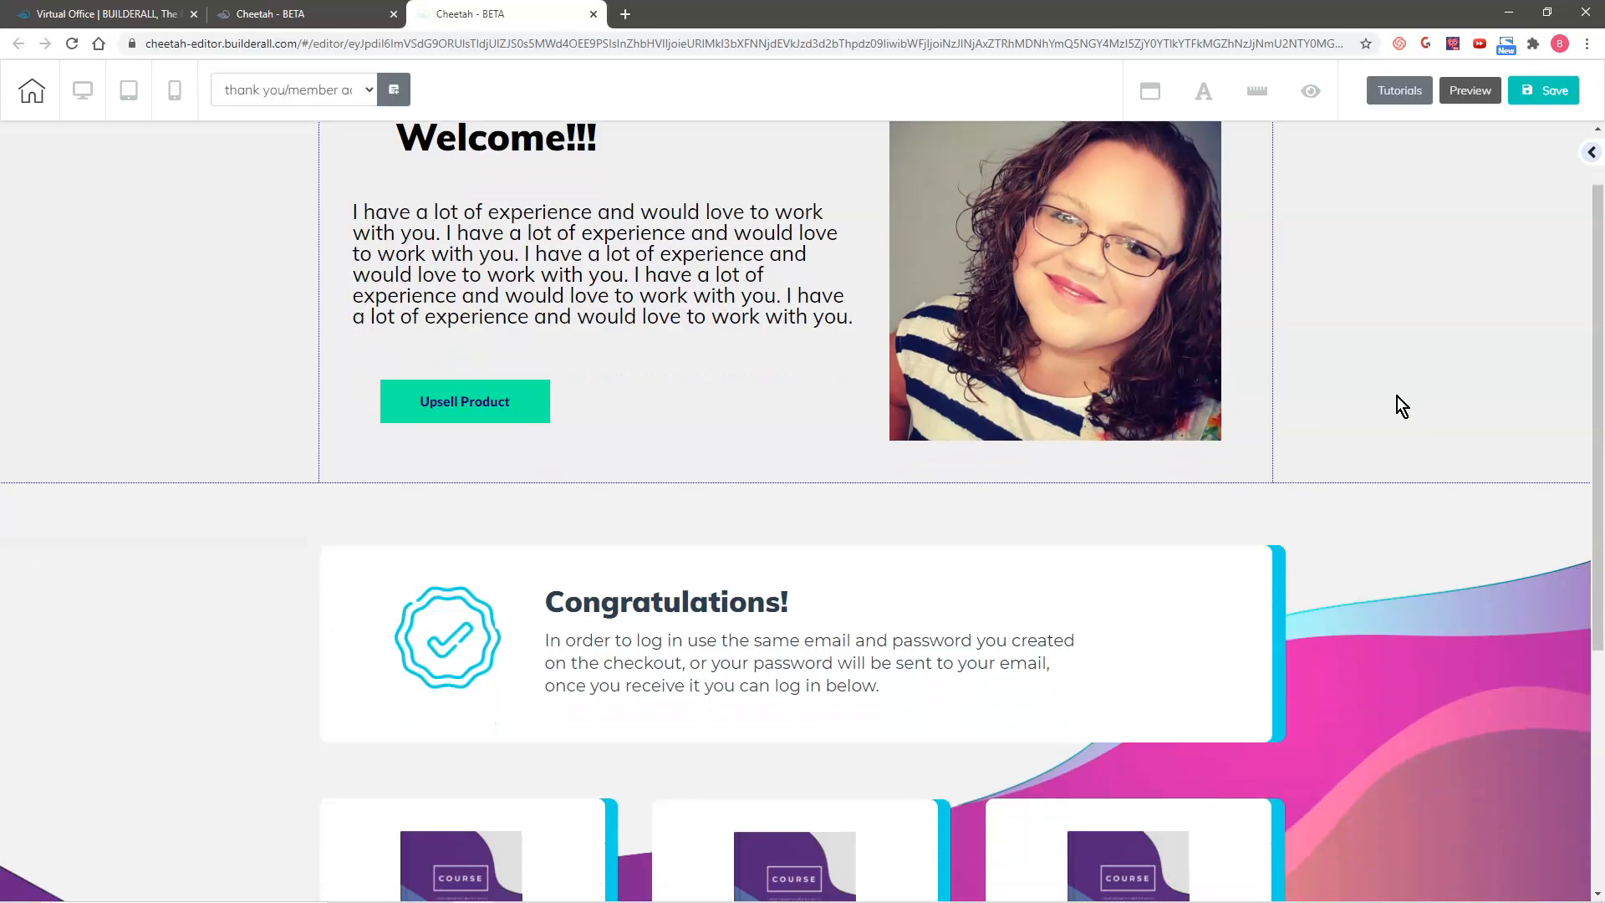
pyautogui.scroll(-3, 1411, 456)
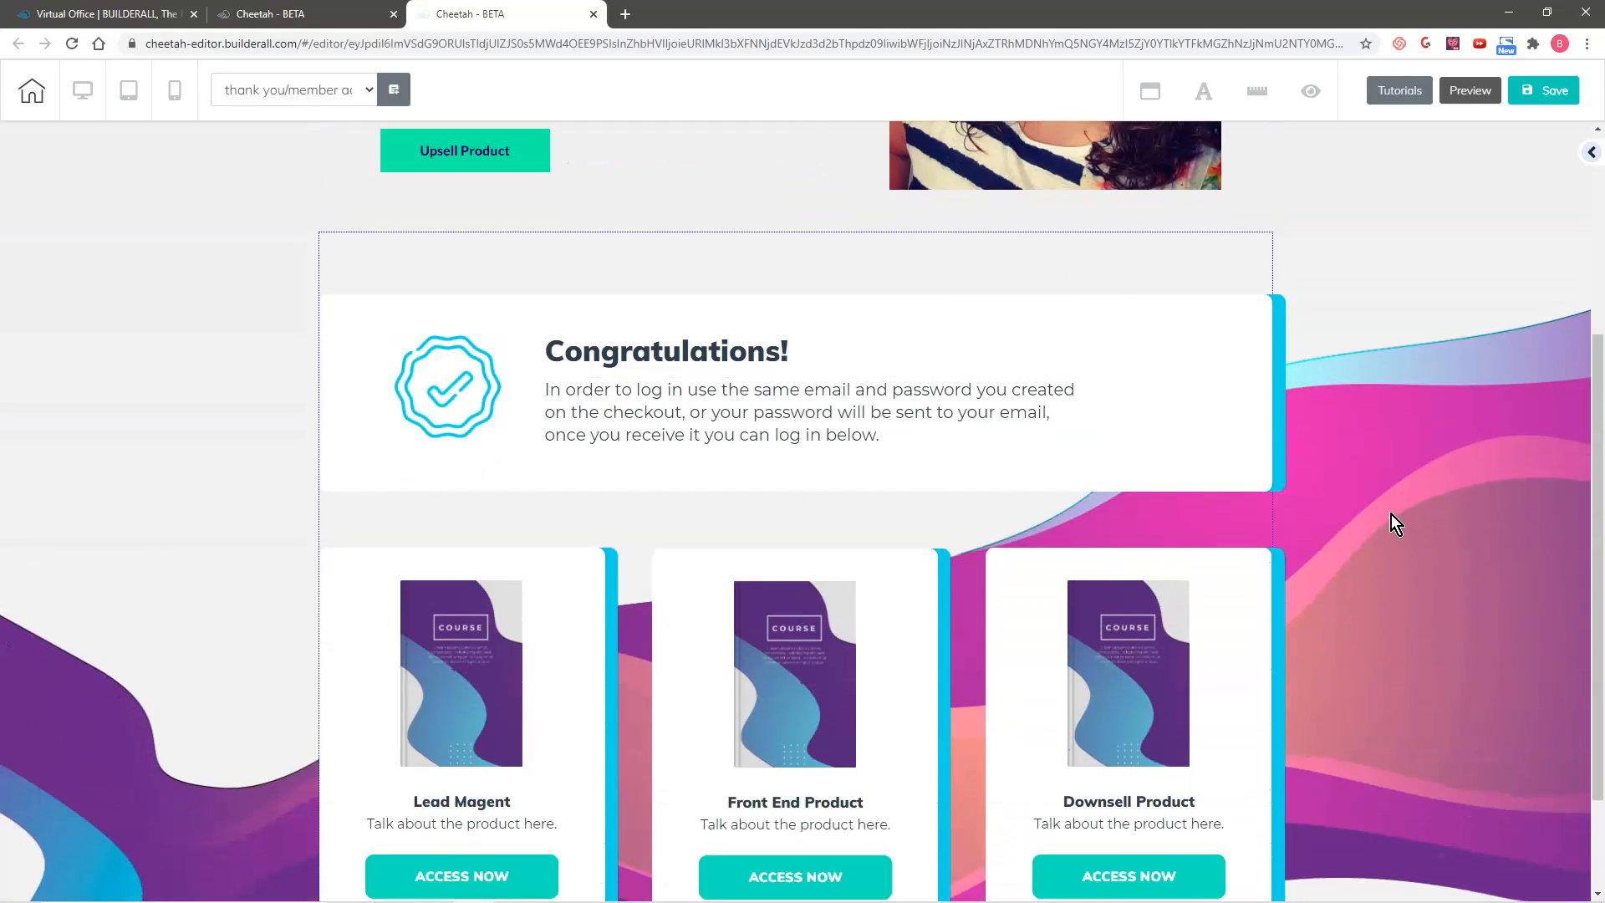
# Step: Replace the Lead Magent card's course image with the "trilogy promo" picture and centre it above the card title
pyautogui.scroll(-1, 1391, 514)
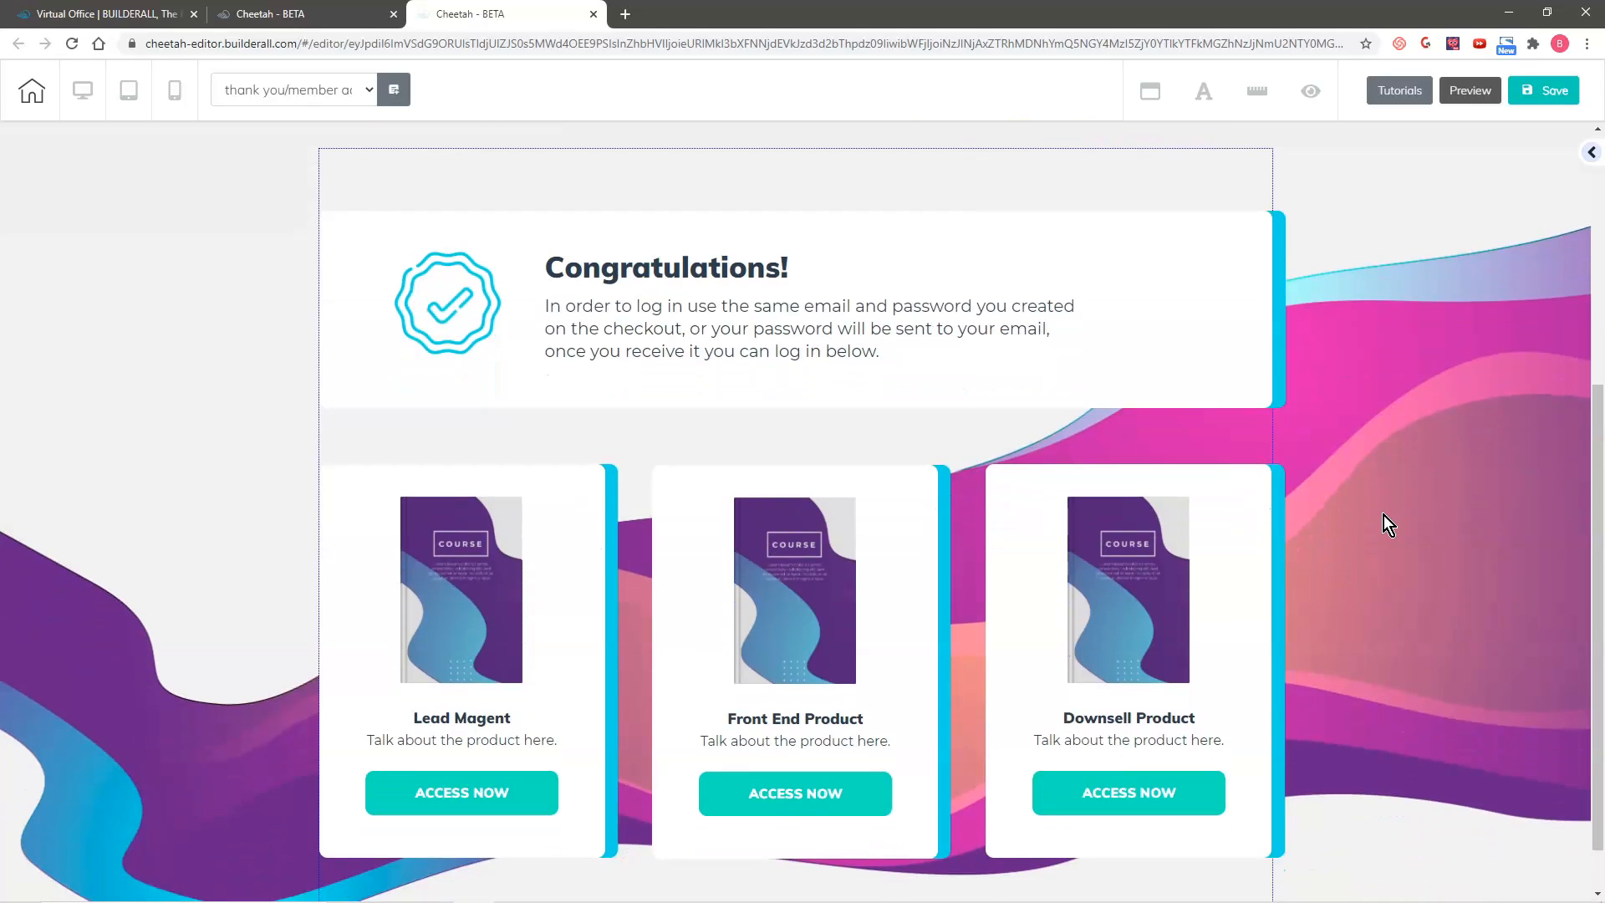
pyautogui.click(450, 544)
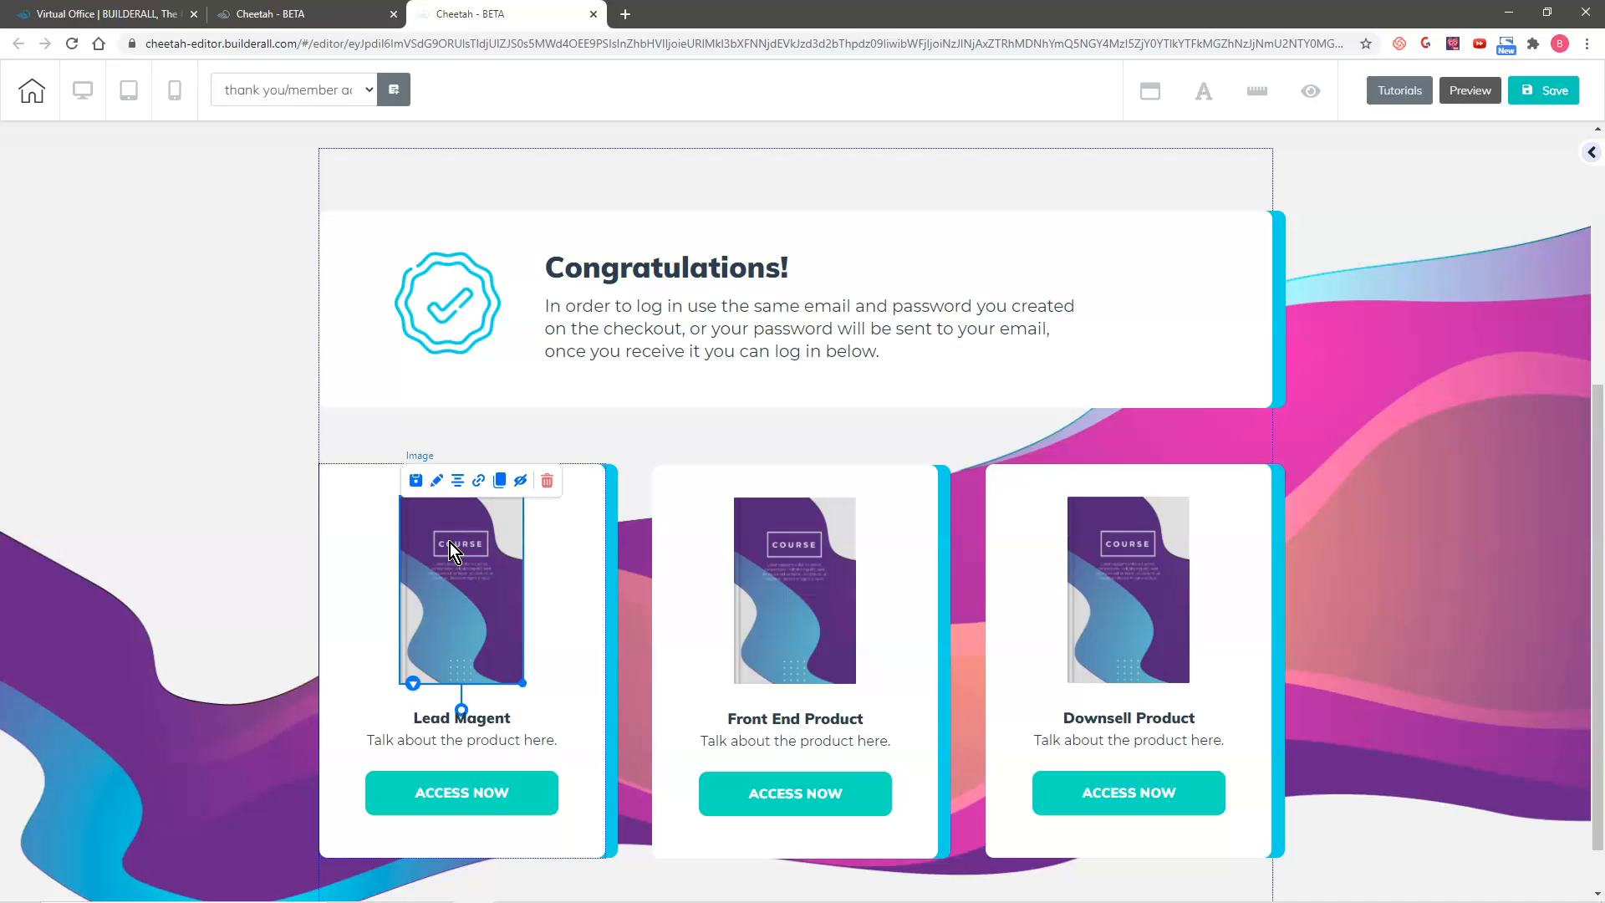
pyautogui.click(437, 481)
pyautogui.moveTo(645, 535)
pyautogui.mouseDown()
pyautogui.moveTo(1418, 136)
pyautogui.moveTo(1446, 139)
pyautogui.mouseUp()
pyautogui.scroll(5, 1456, 351)
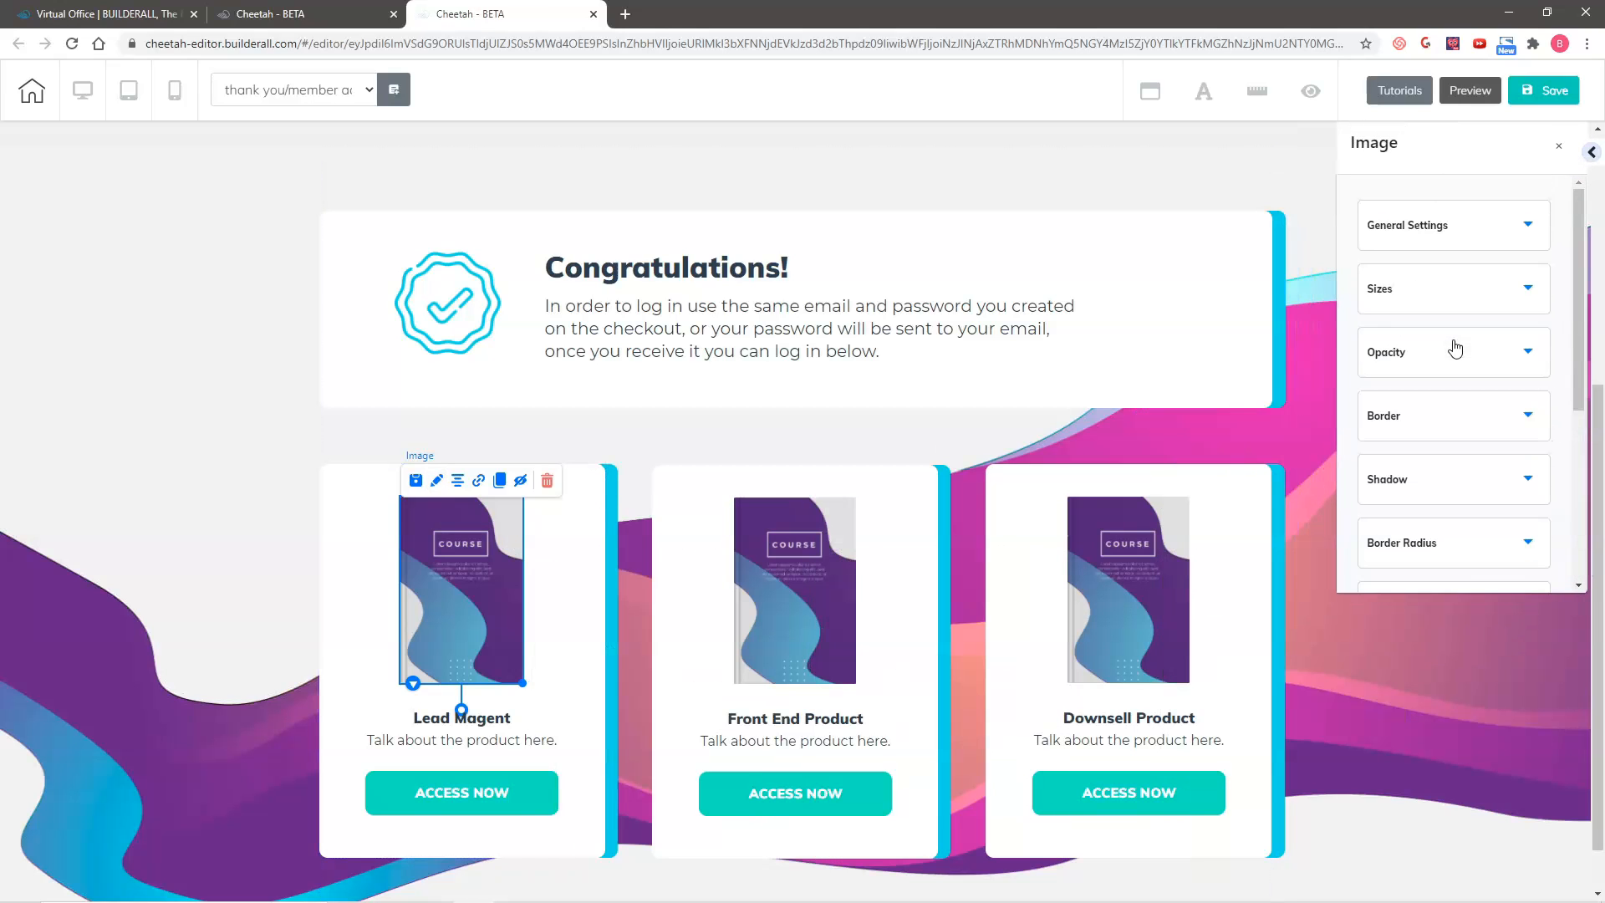
pyautogui.click(1434, 224)
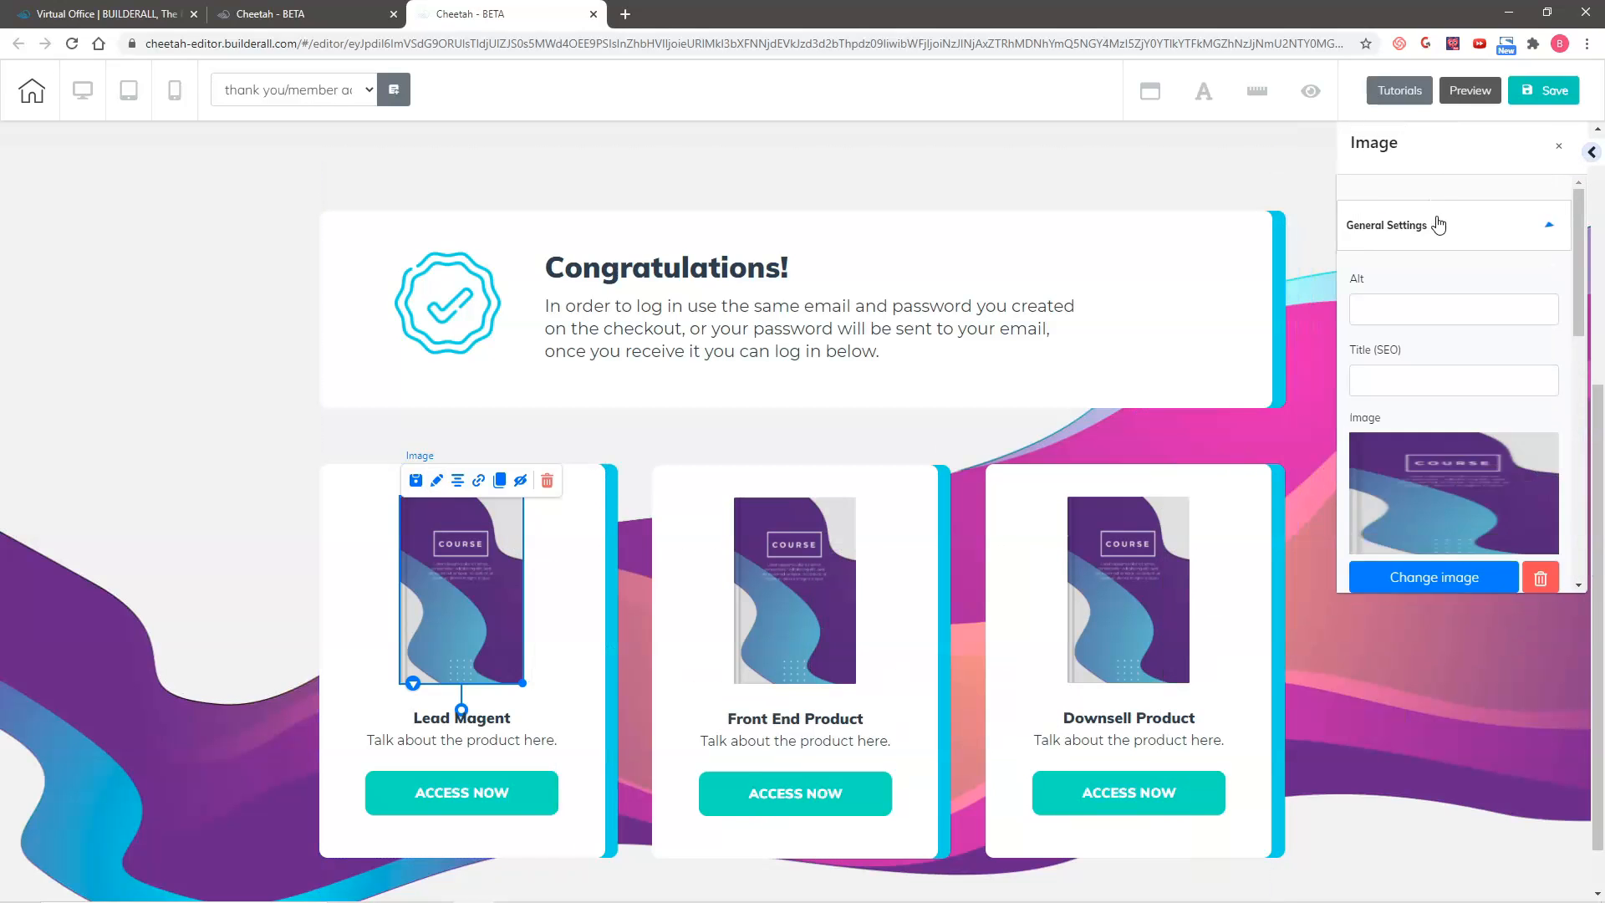
pyautogui.click(1436, 579)
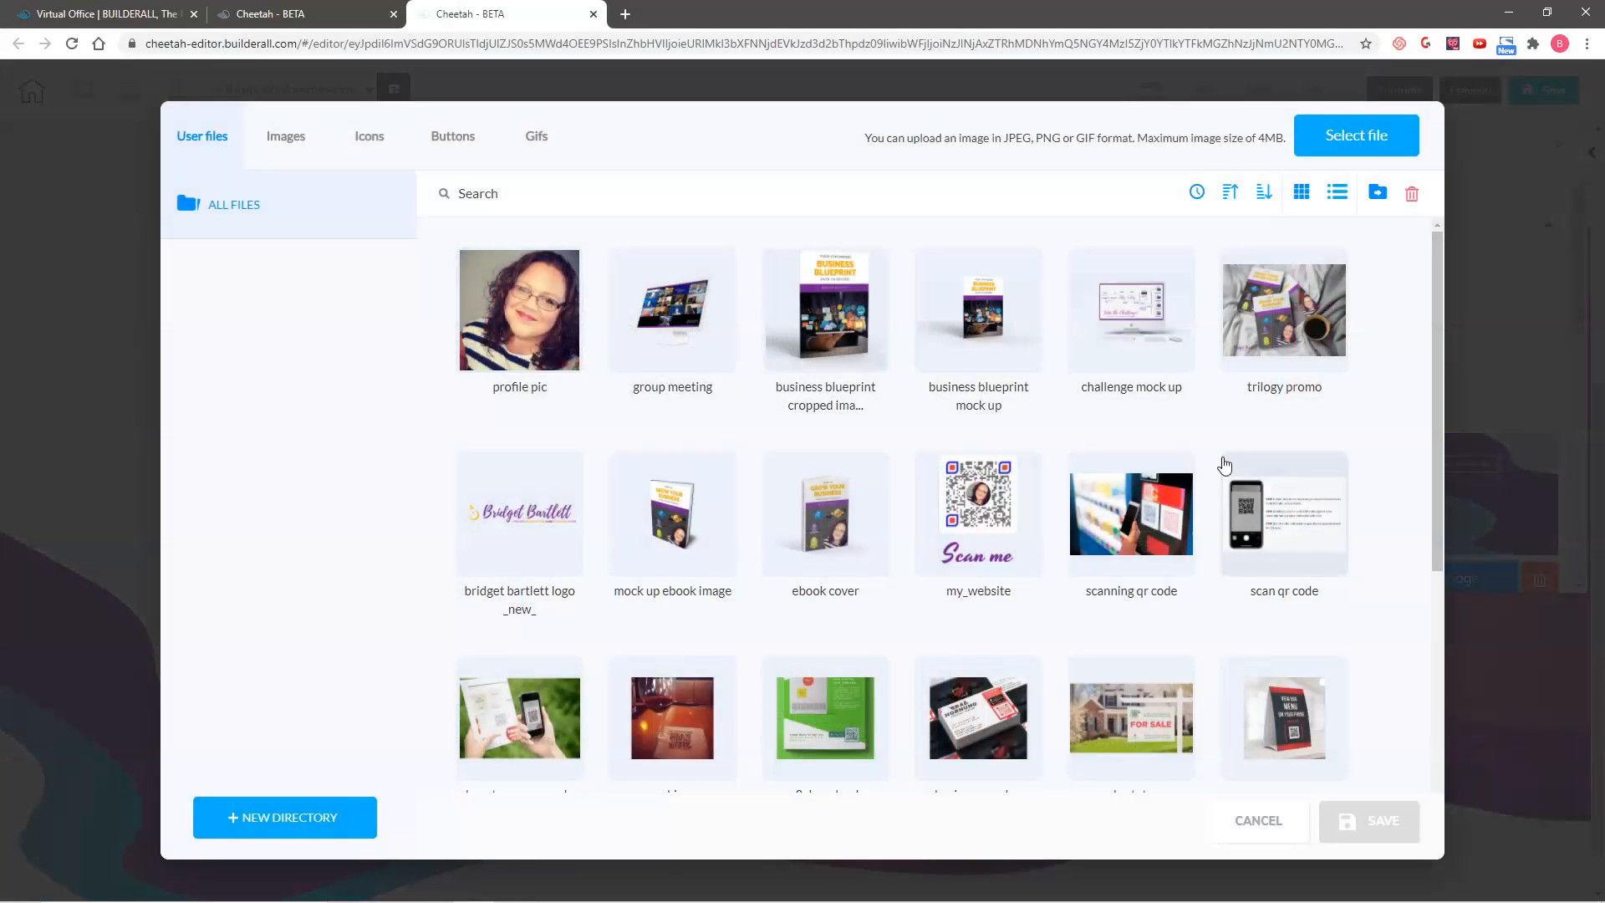
pyautogui.click(1226, 324)
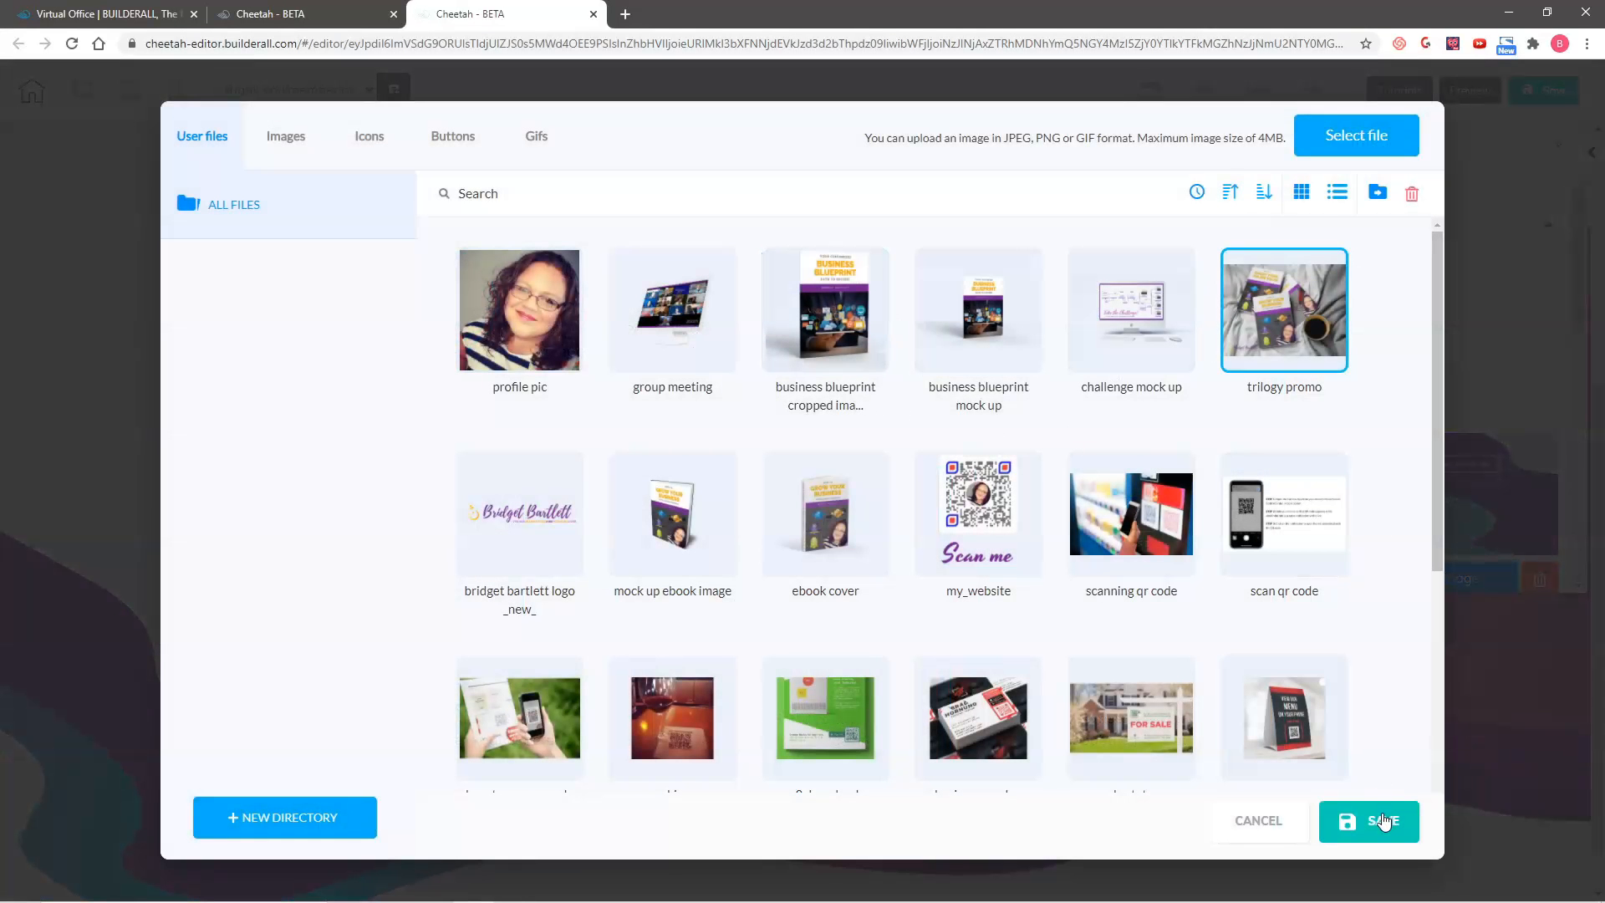
pyautogui.click(1384, 821)
pyautogui.moveTo(518, 588); pyautogui.dragTo(435, 592)
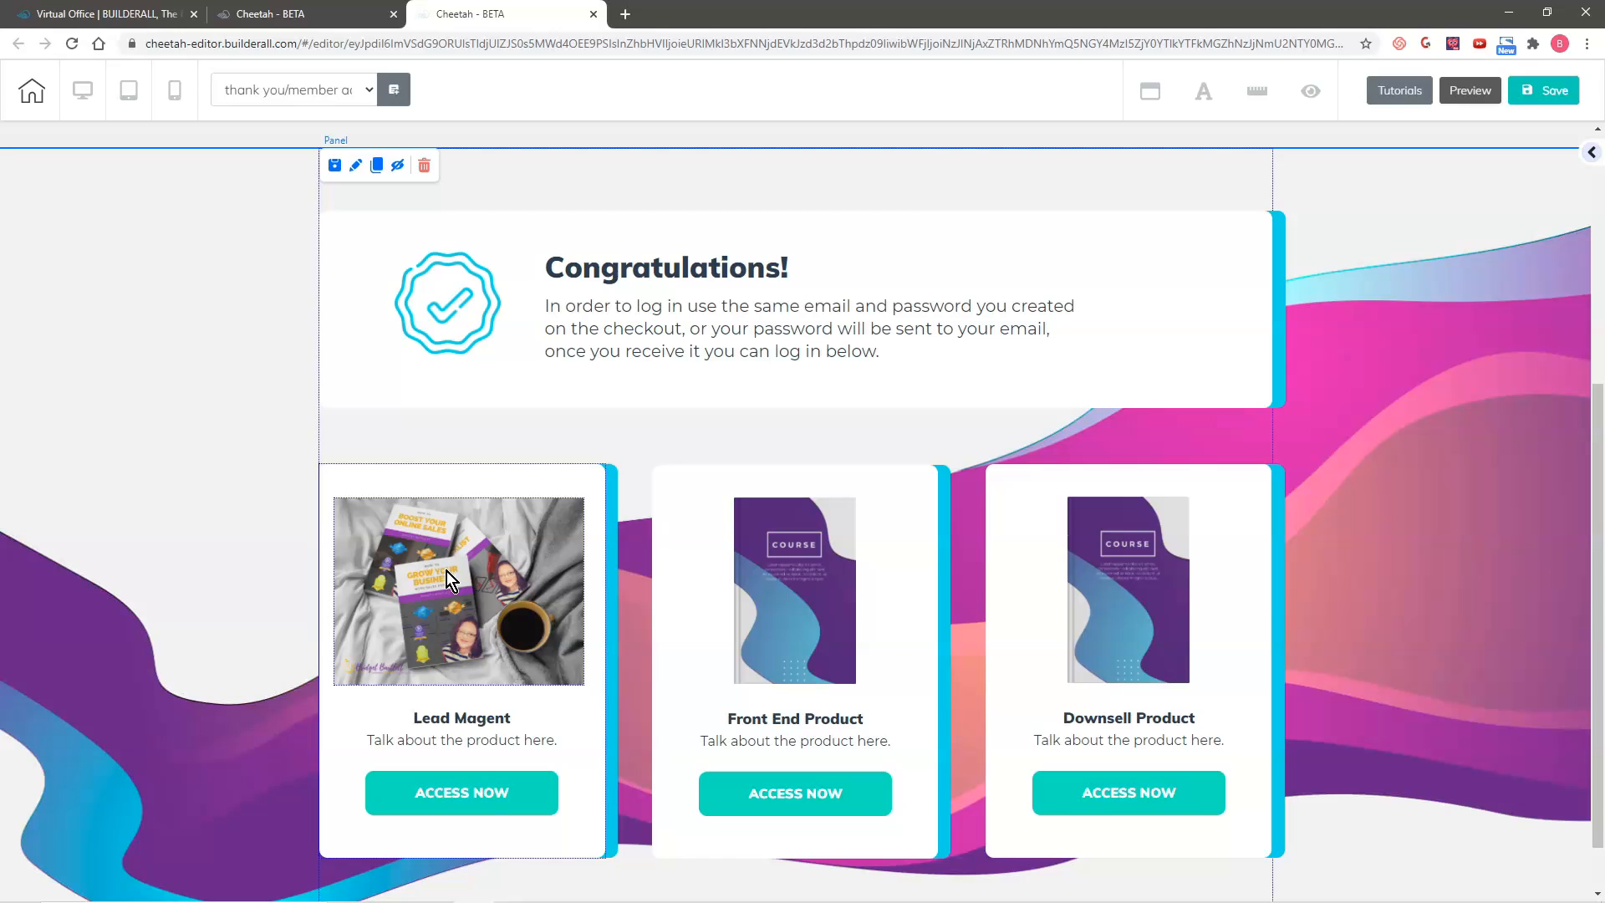
# Step: Replace the Front End Product card's course image with "challenge mock up" and fit it centred above the card title
pyautogui.click(765, 511)
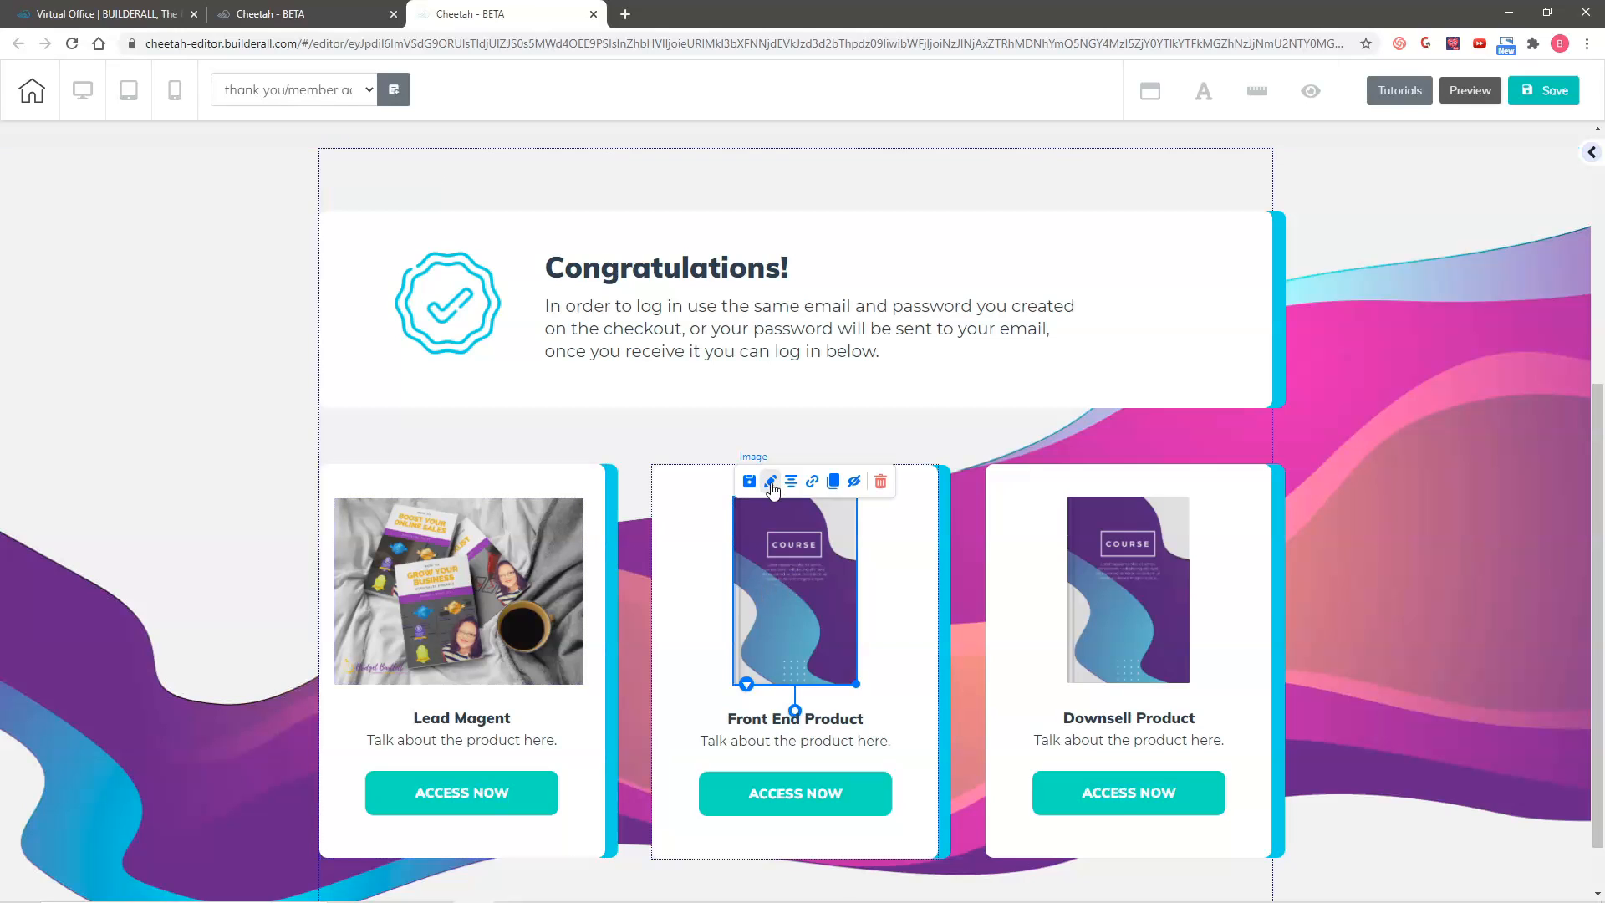
pyautogui.click(770, 482)
pyautogui.moveTo(864, 555); pyautogui.dragTo(1416, 159)
pyautogui.click(1366, 610)
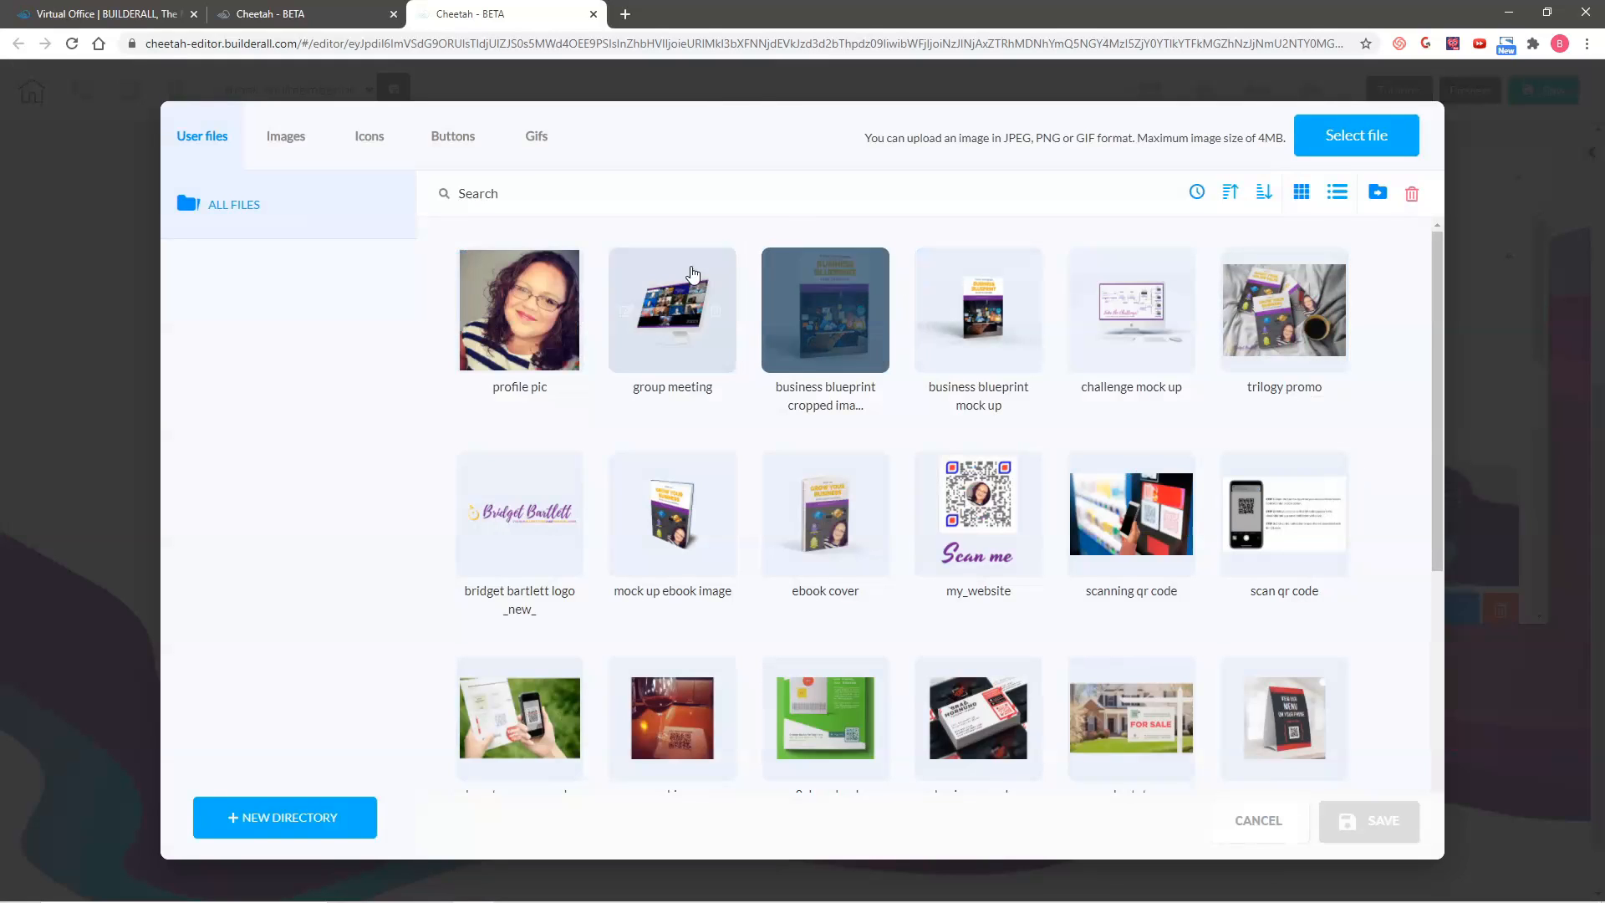
pyautogui.click(1137, 266)
pyautogui.click(1379, 819)
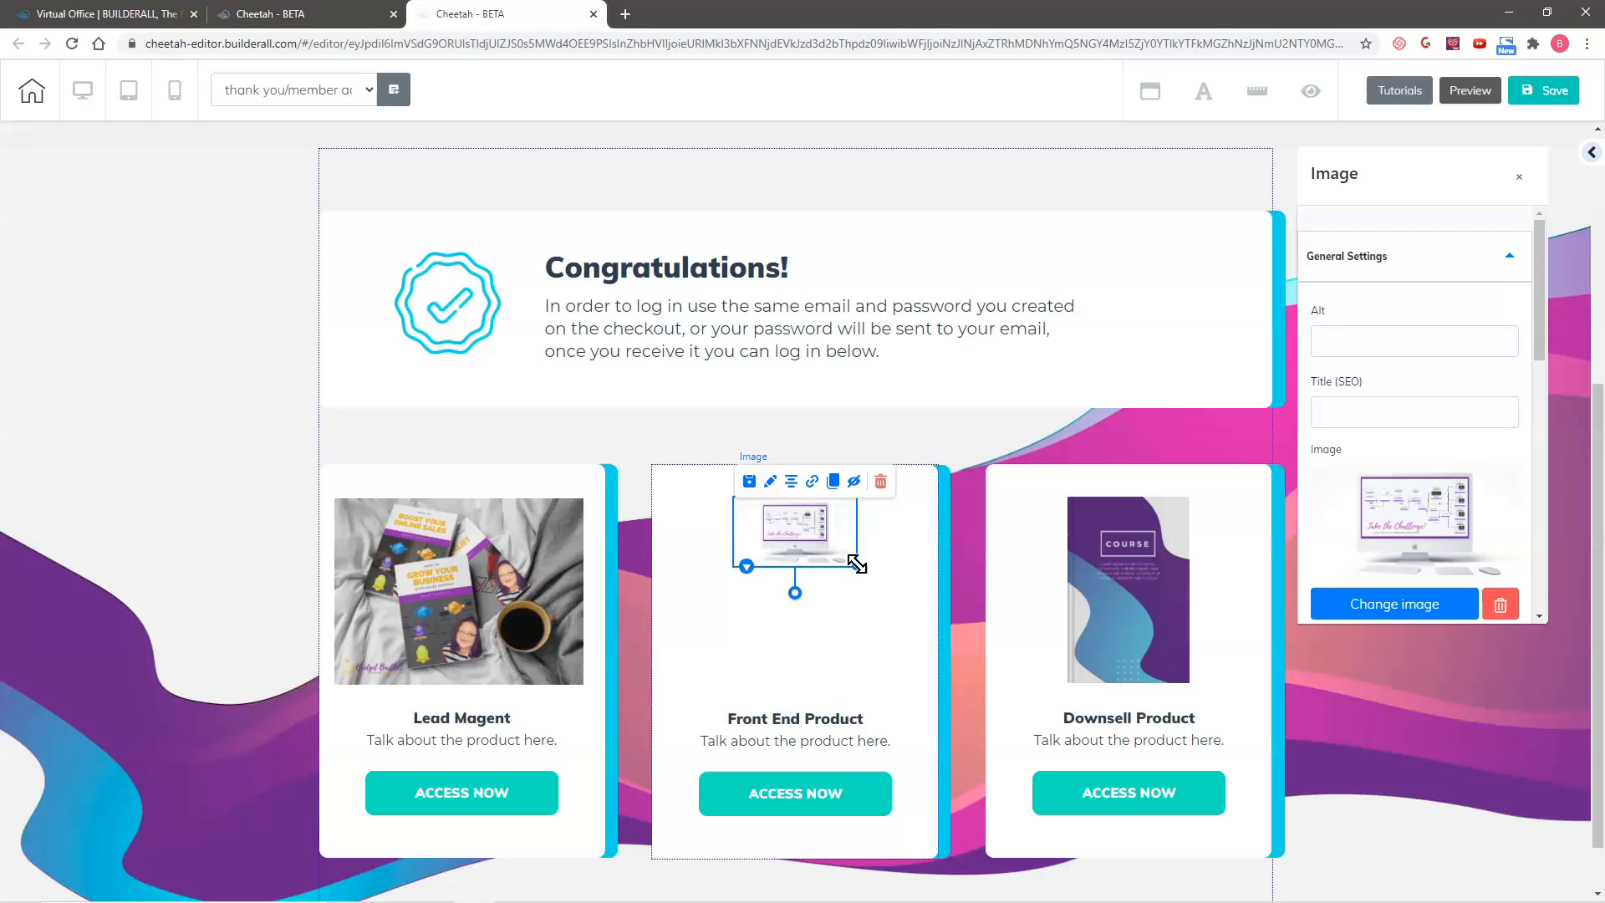
pyautogui.moveTo(856, 564); pyautogui.dragTo(895, 654)
pyautogui.moveTo(776, 549); pyautogui.dragTo(783, 552)
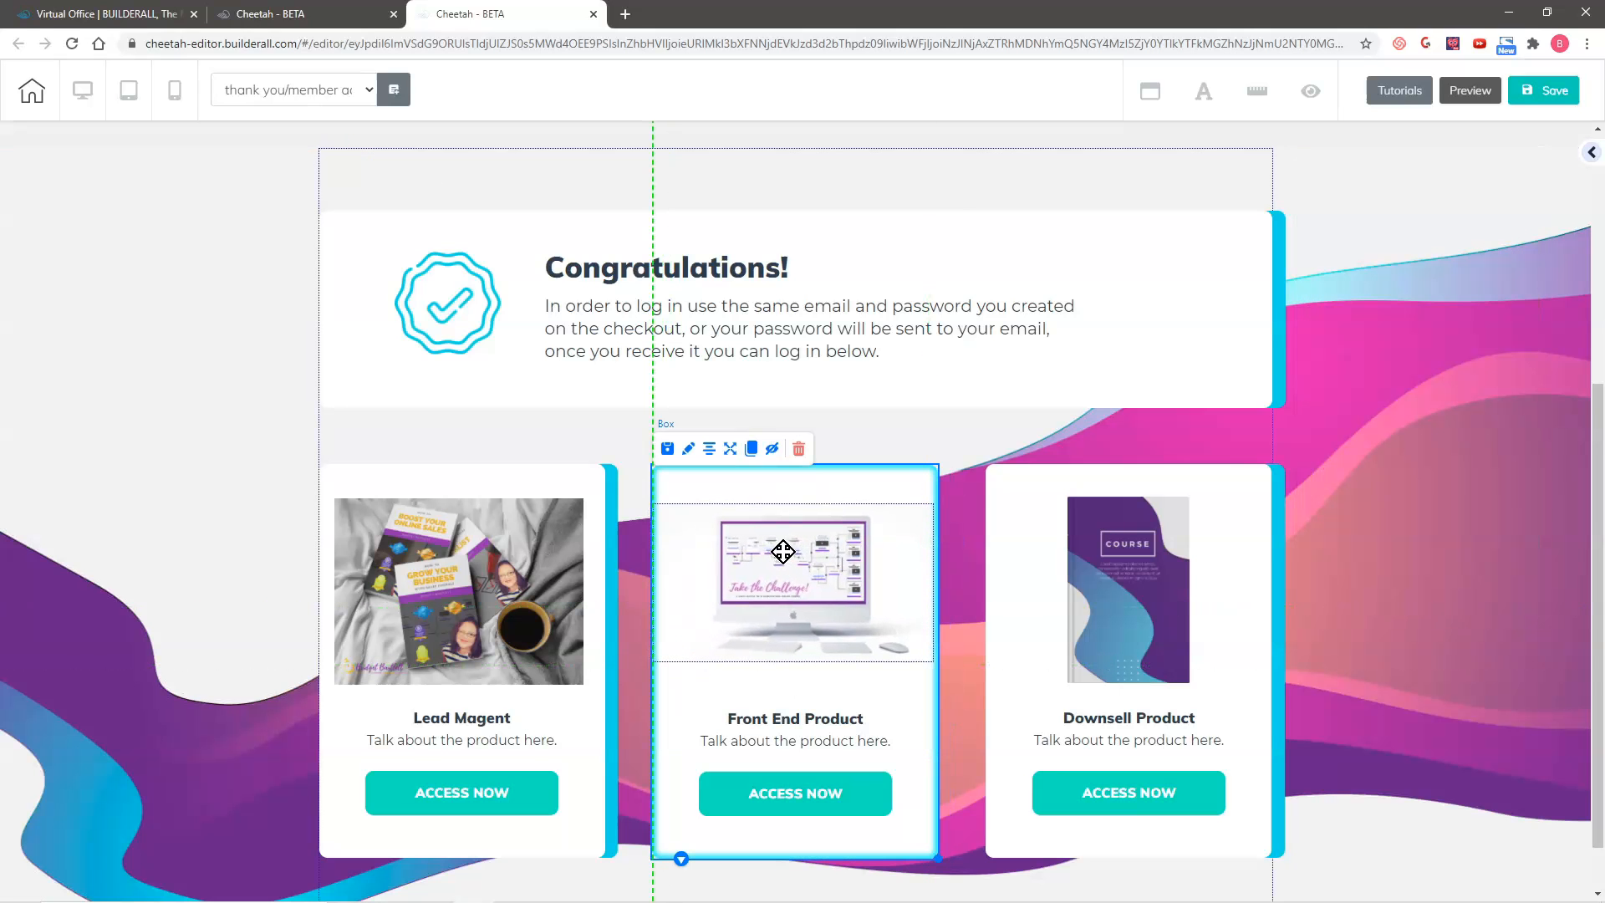
# Step: Replace the Downsell Product card's course image with "group meeting" and fit it centred above the card title
pyautogui.click(1112, 585)
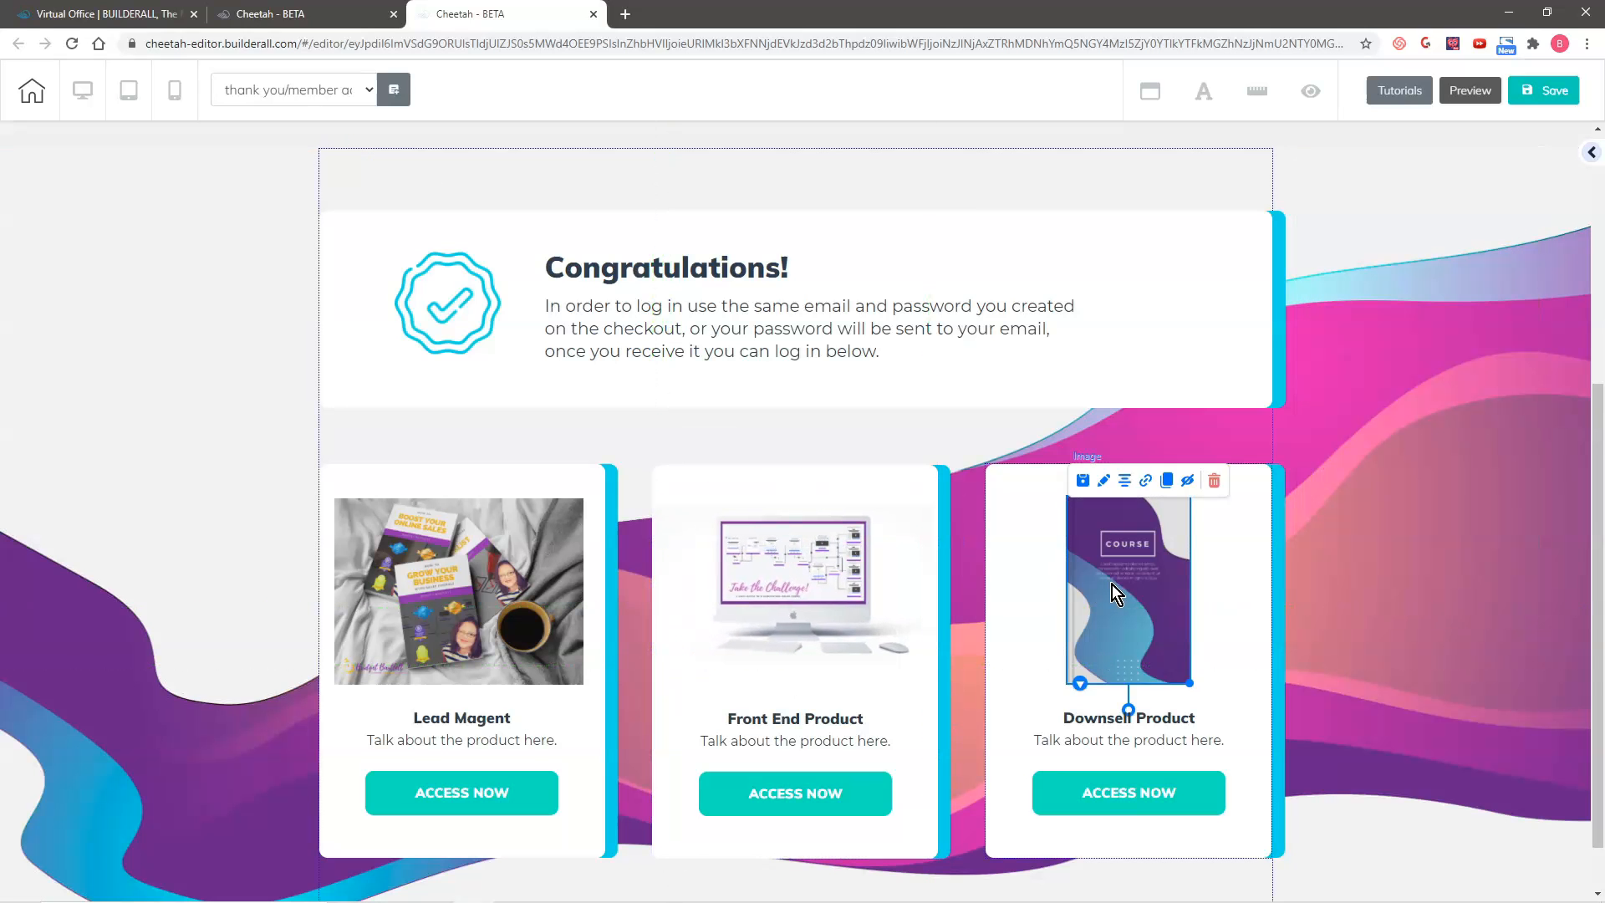
pyautogui.click(1104, 481)
pyautogui.moveTo(942, 528); pyautogui.dragTo(1454, 177)
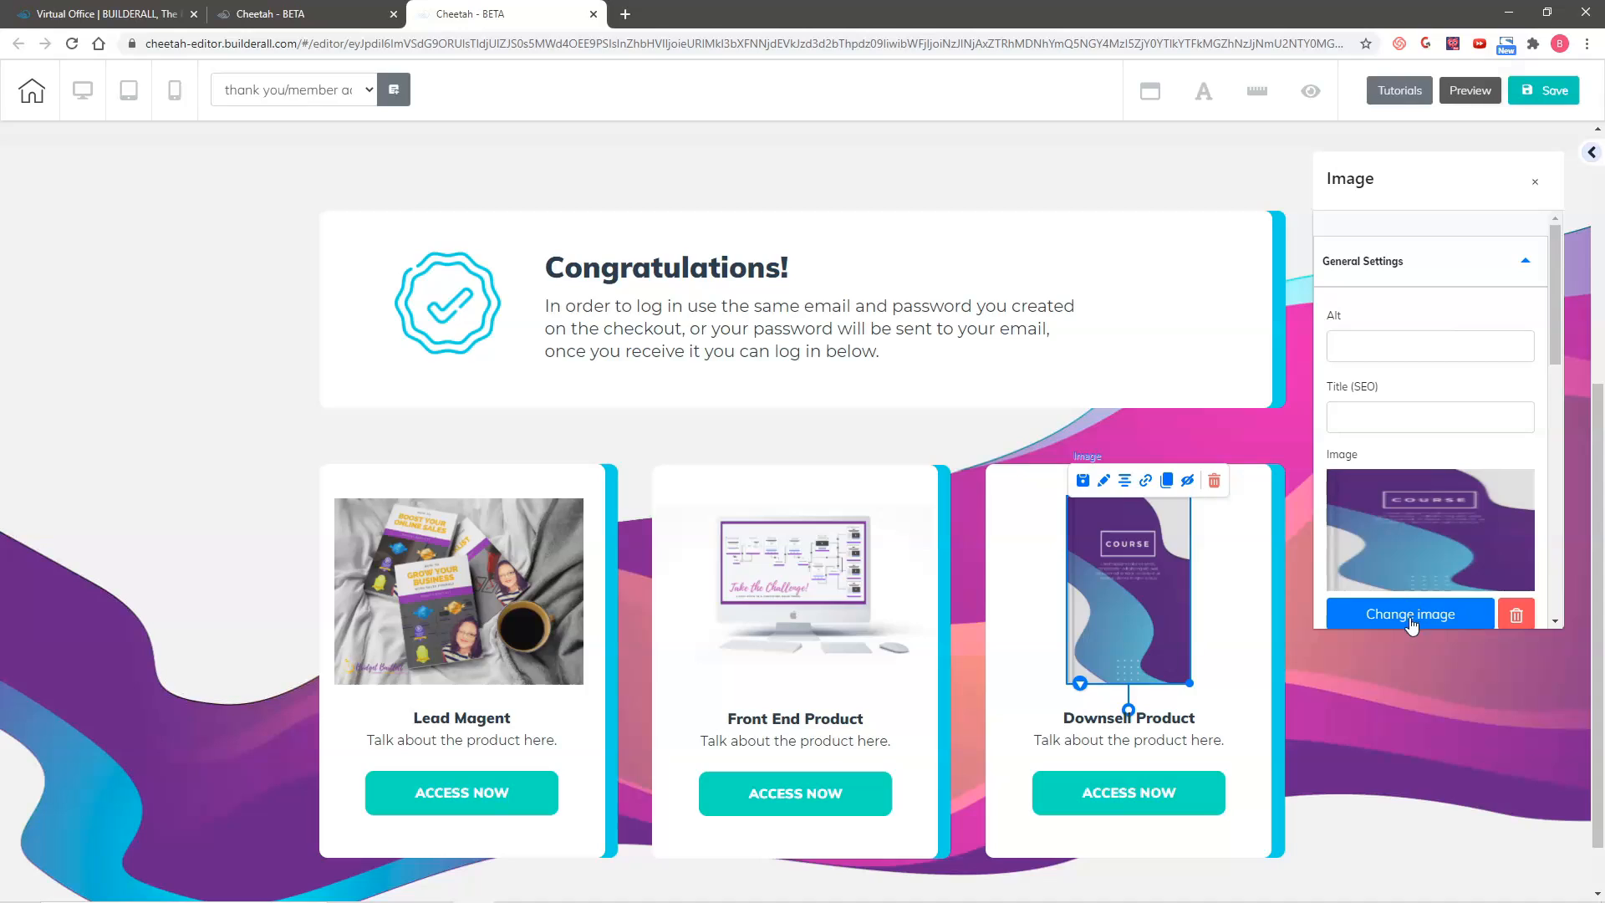
pyautogui.click(1410, 613)
pyautogui.click(673, 307)
pyautogui.click(1362, 816)
pyautogui.click(1286, 689)
pyautogui.moveTo(1204, 536); pyautogui.dragTo(1131, 544)
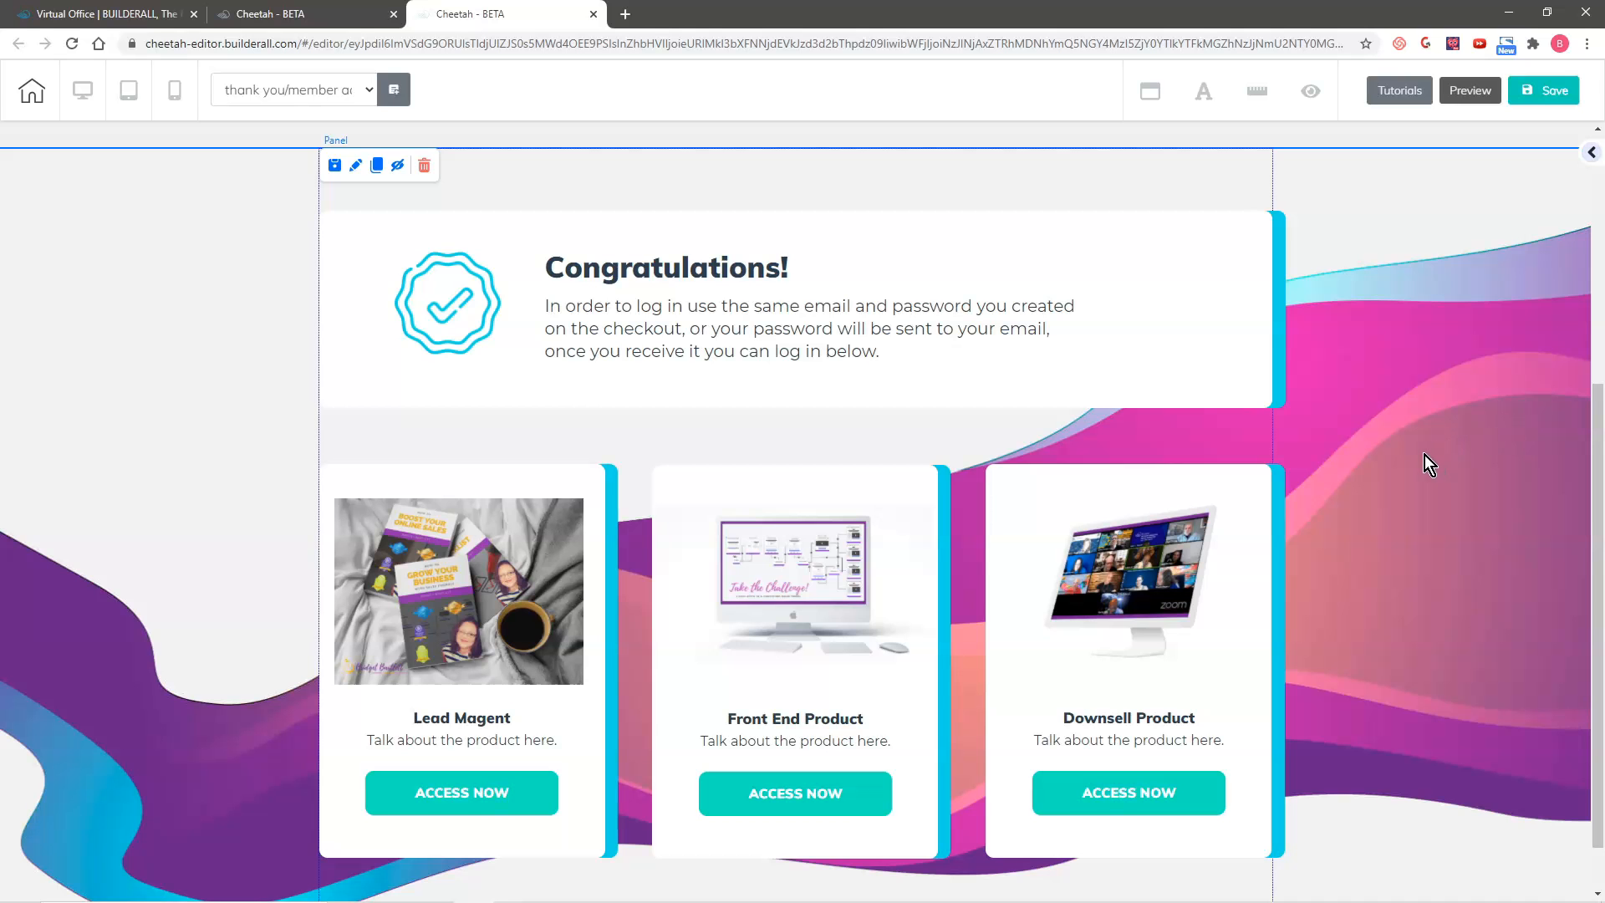
# Step: Save and publish the page with the new card images, and dismiss the publishing confirmation
pyautogui.scroll(1, 1415, 560)
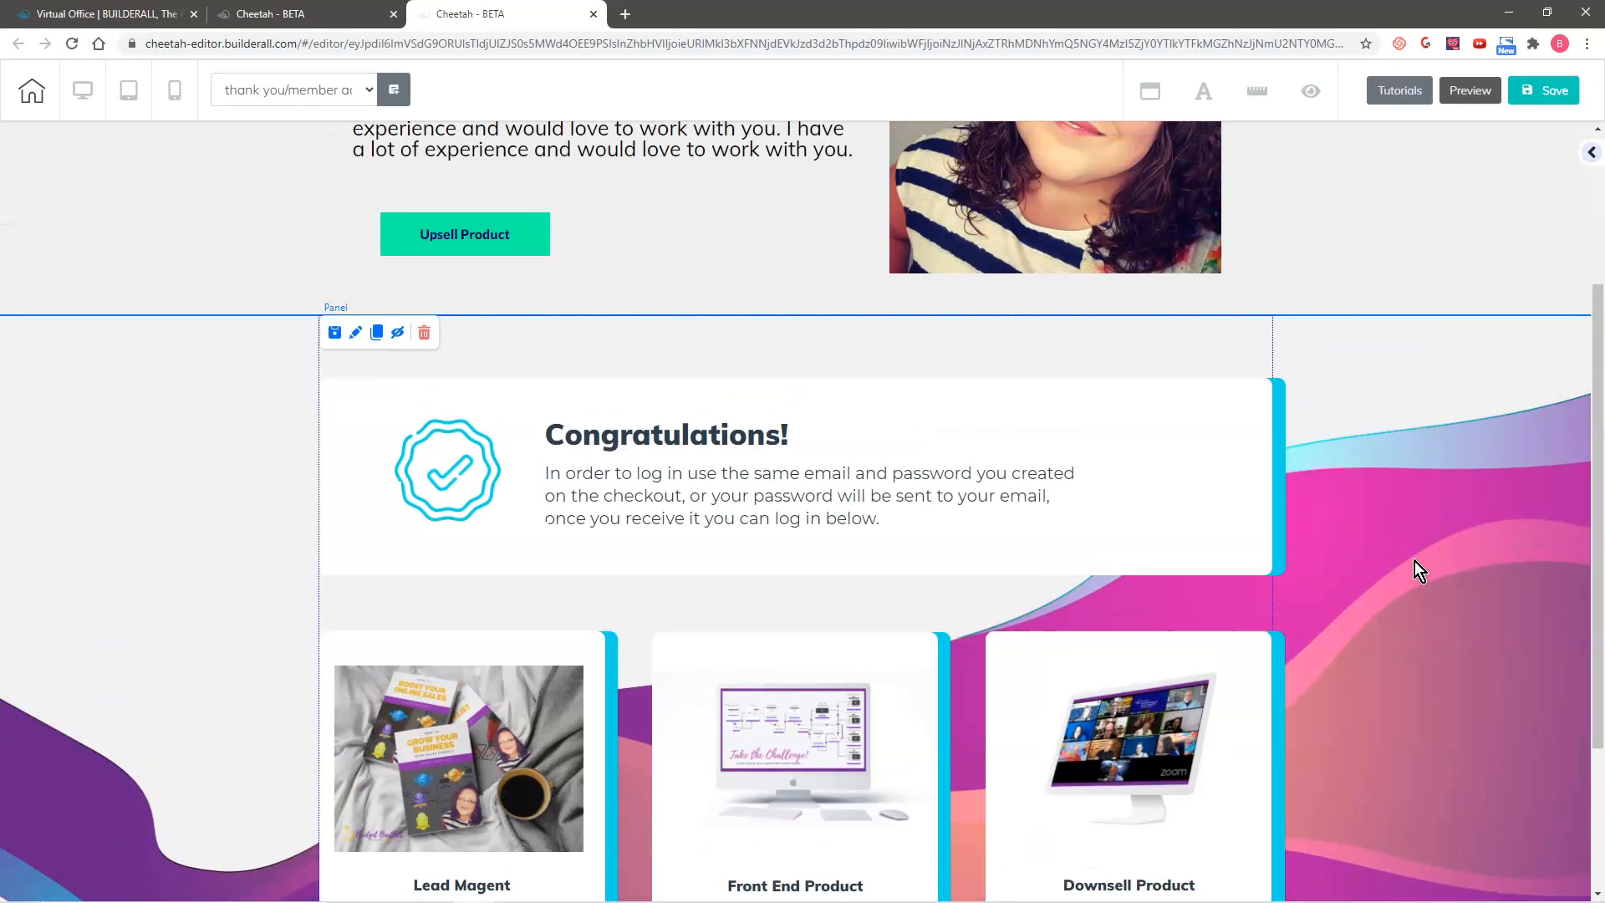
pyautogui.scroll(-1, 1410, 561)
pyautogui.scroll(1, 1403, 553)
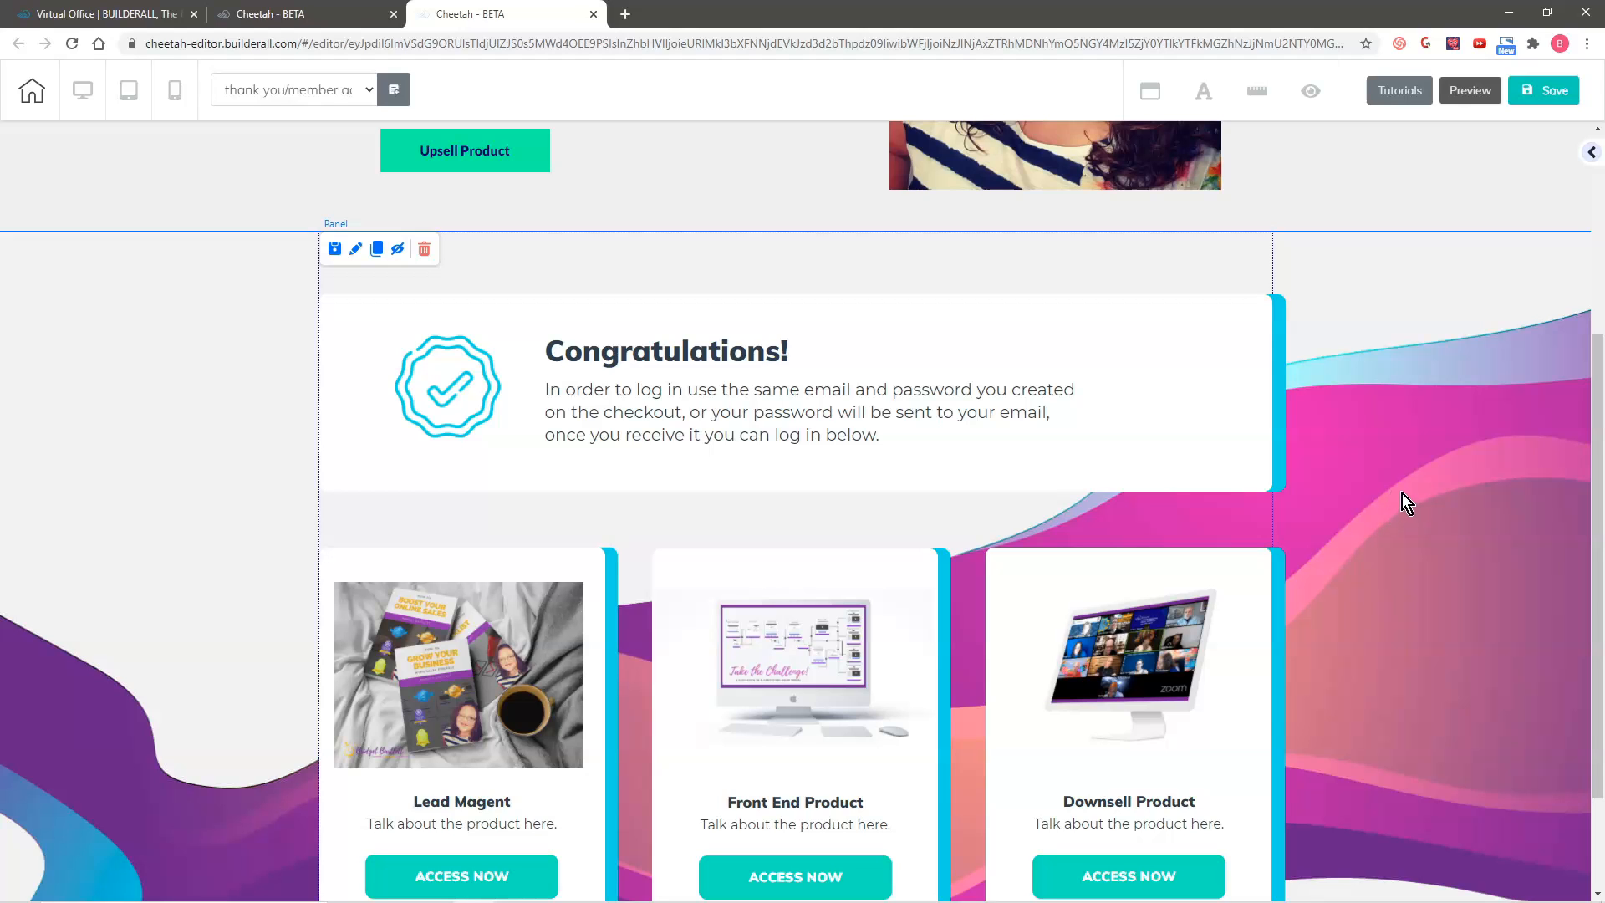
pyautogui.click(1542, 90)
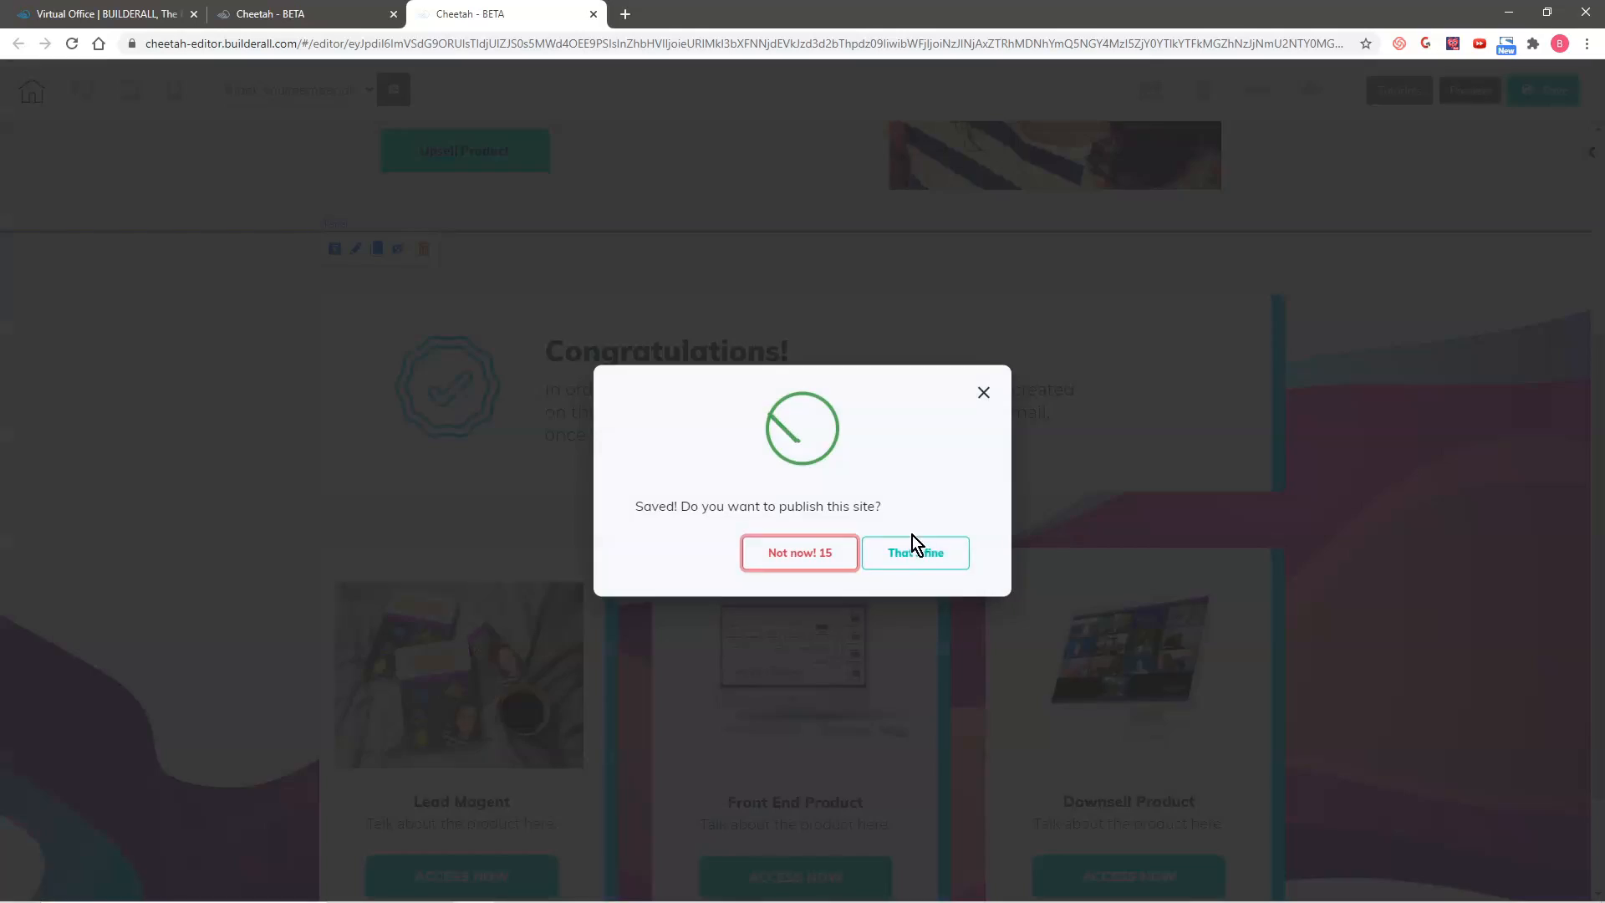
pyautogui.click(917, 548)
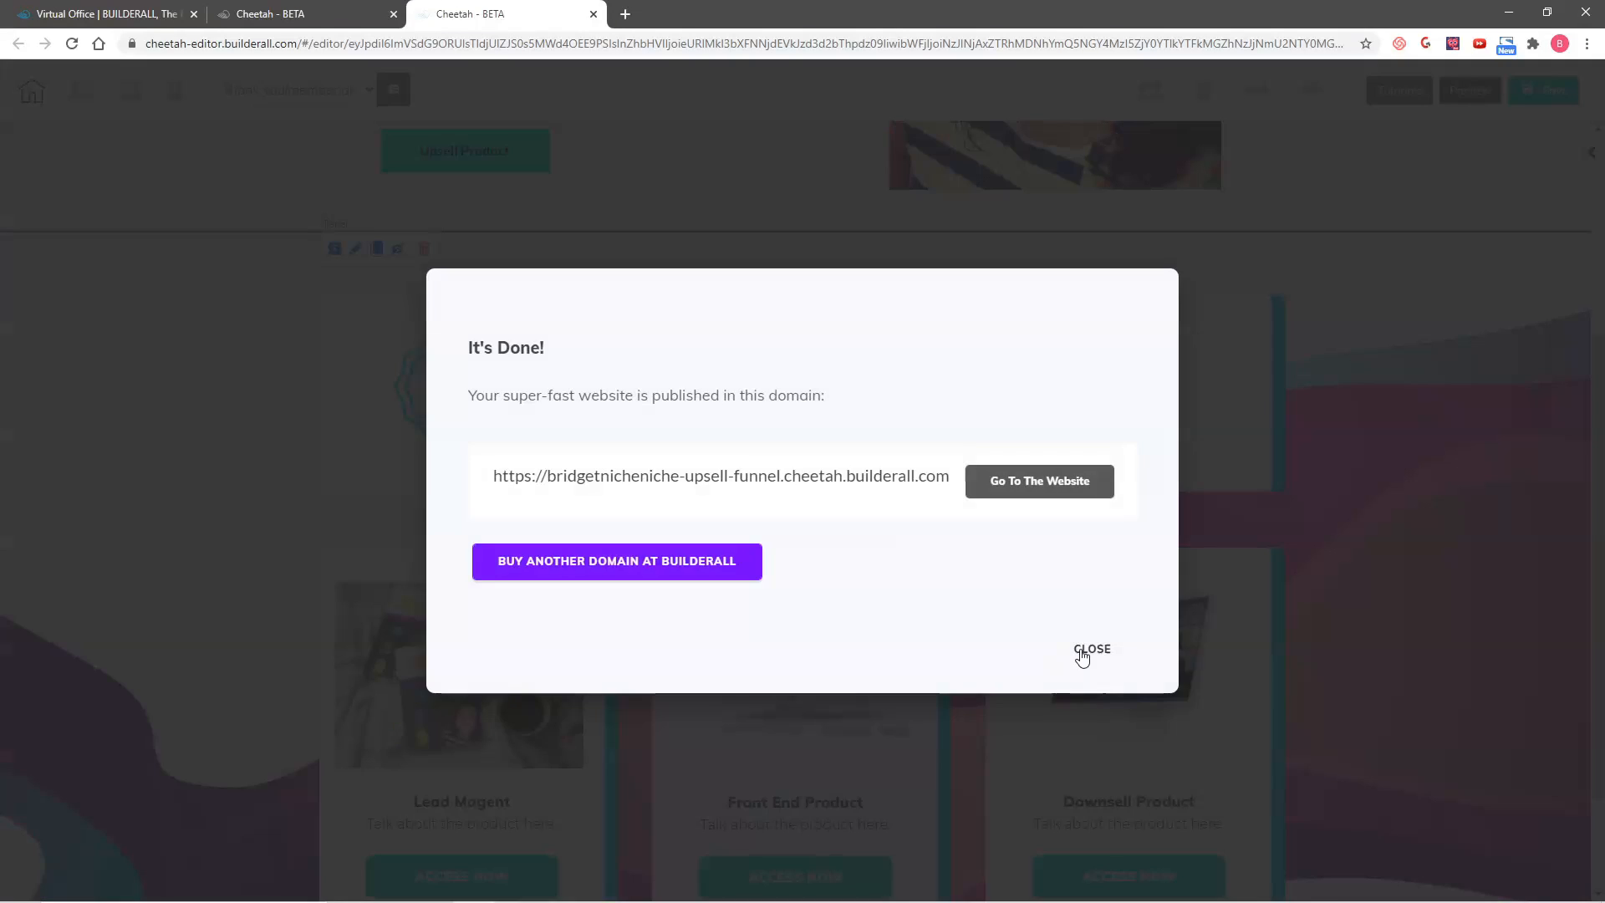
pyautogui.click(1088, 650)
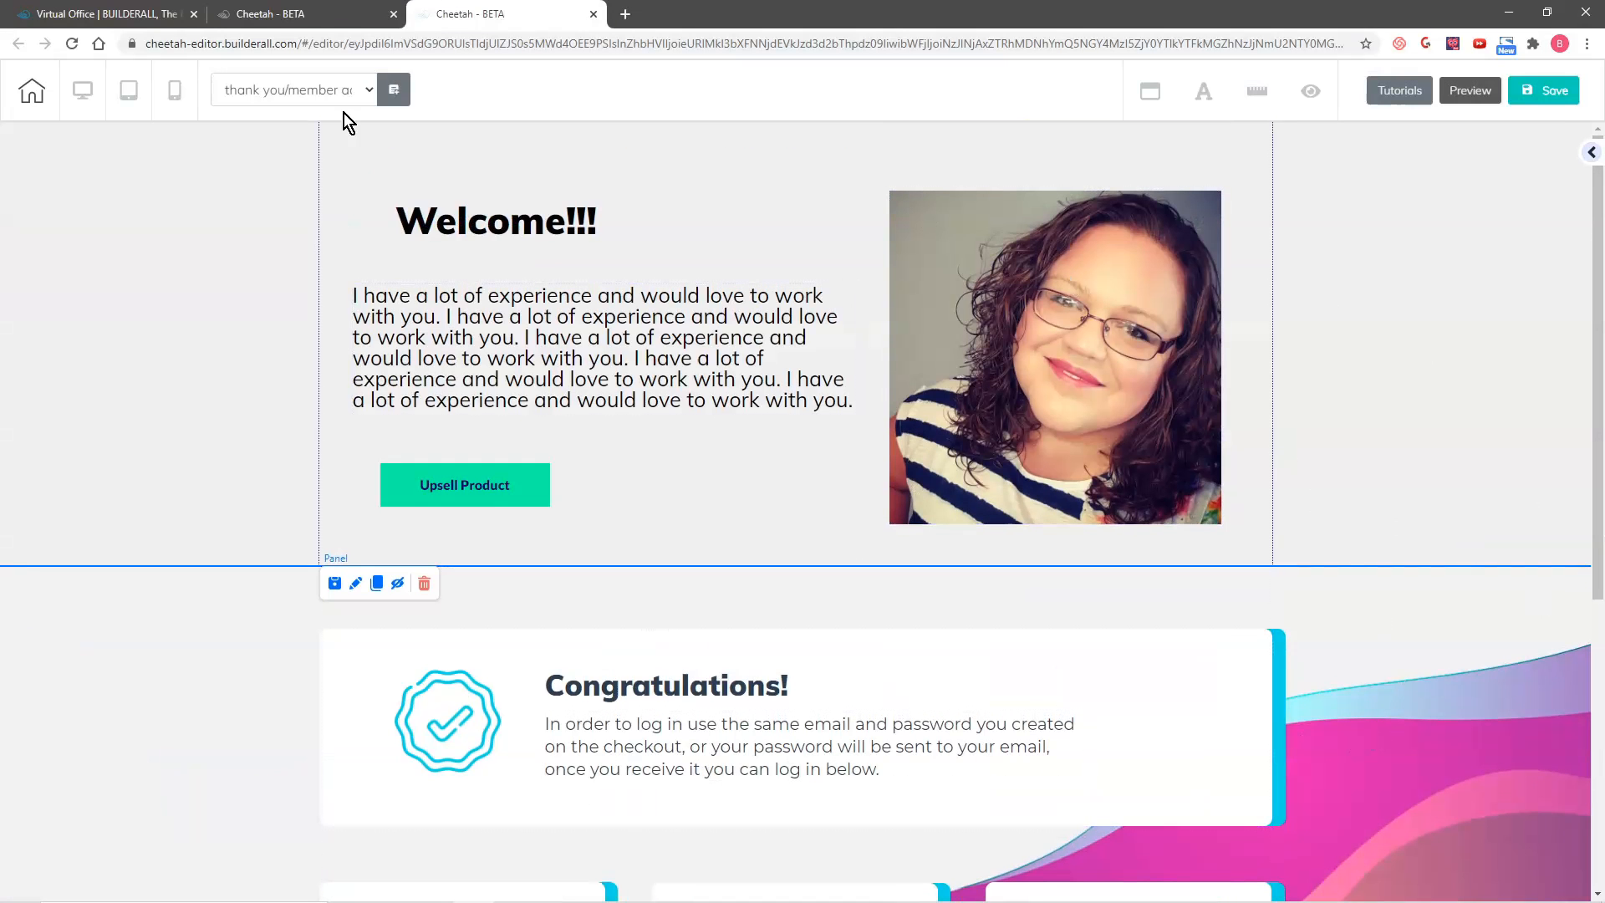
# Step: In the mobile layout, move the Upsell Product button down below the Welcome heading and the introduction paragraph
pyautogui.click(176, 97)
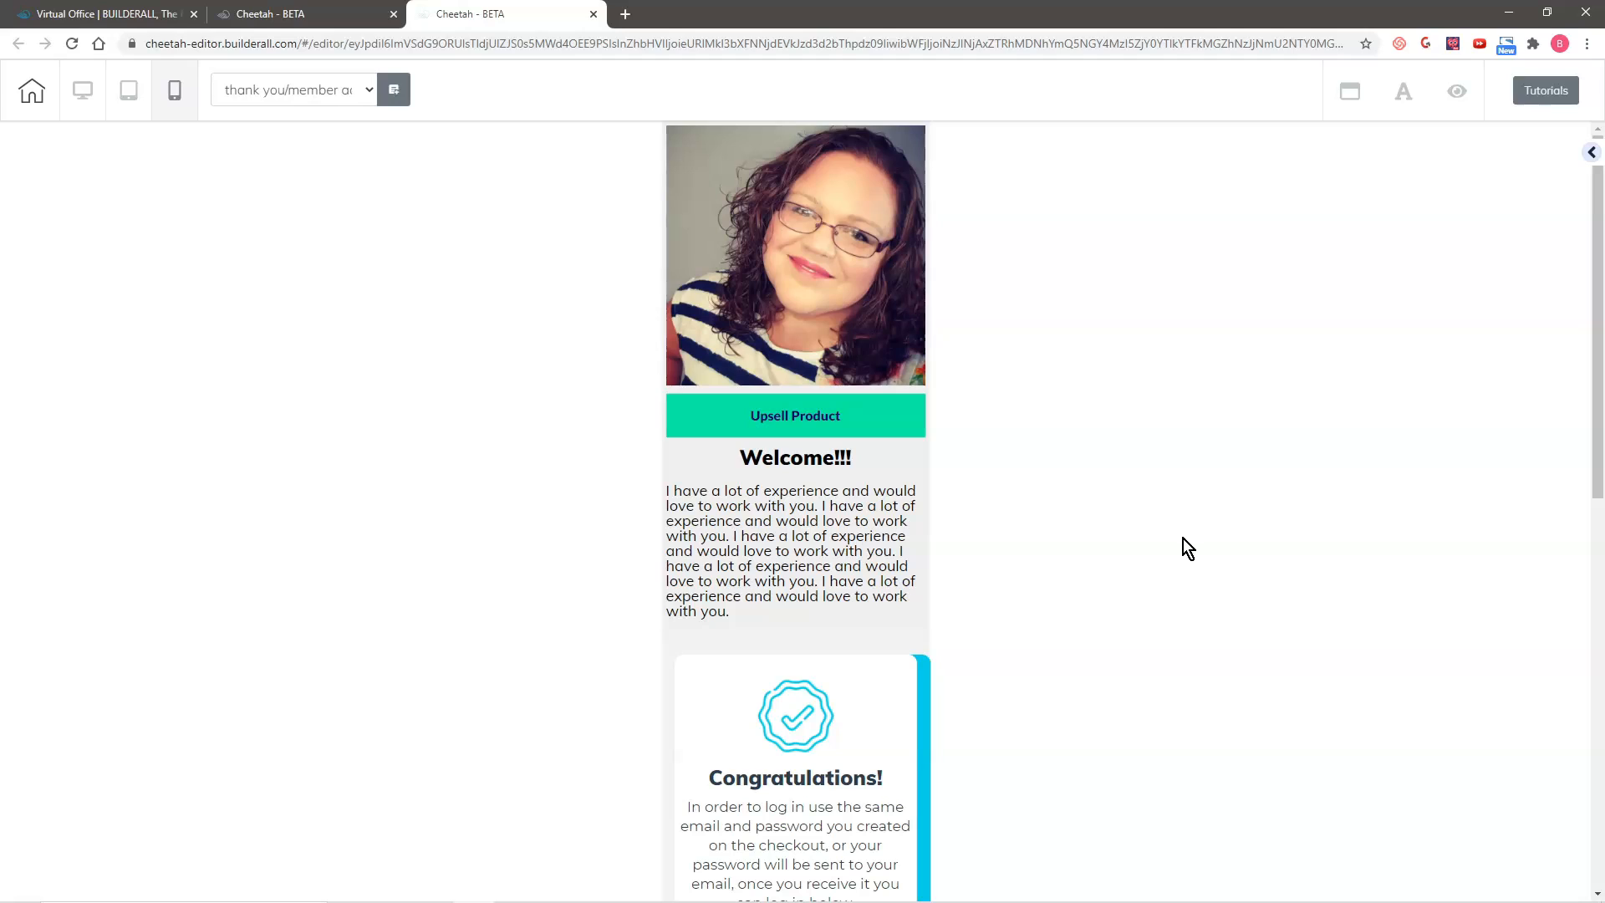
pyautogui.click(808, 409)
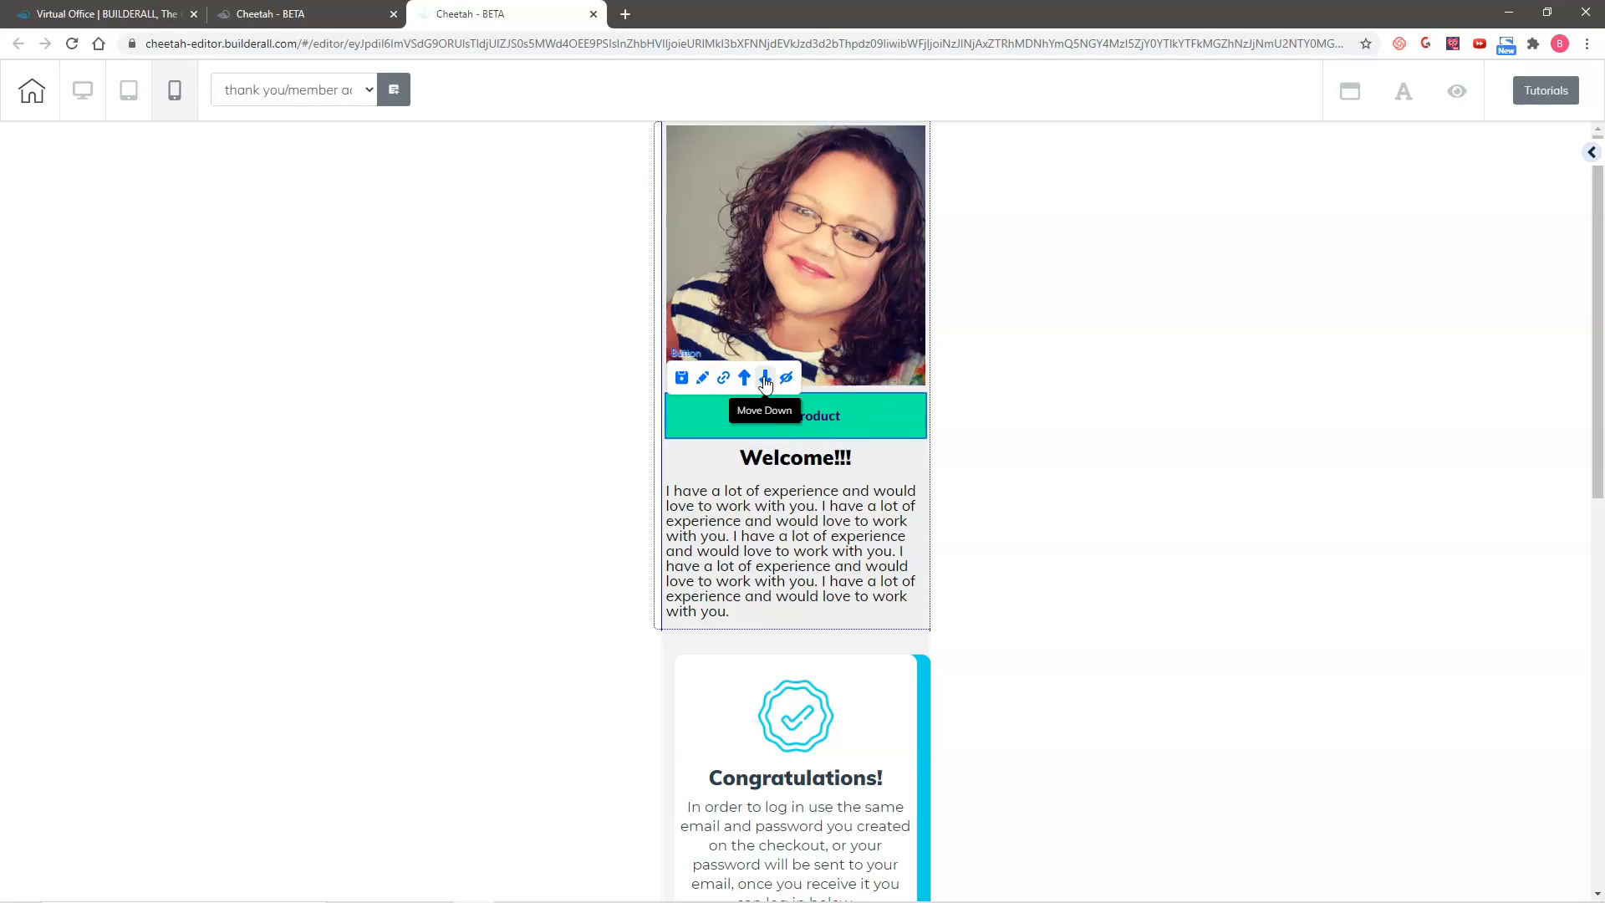
pyautogui.click(768, 380)
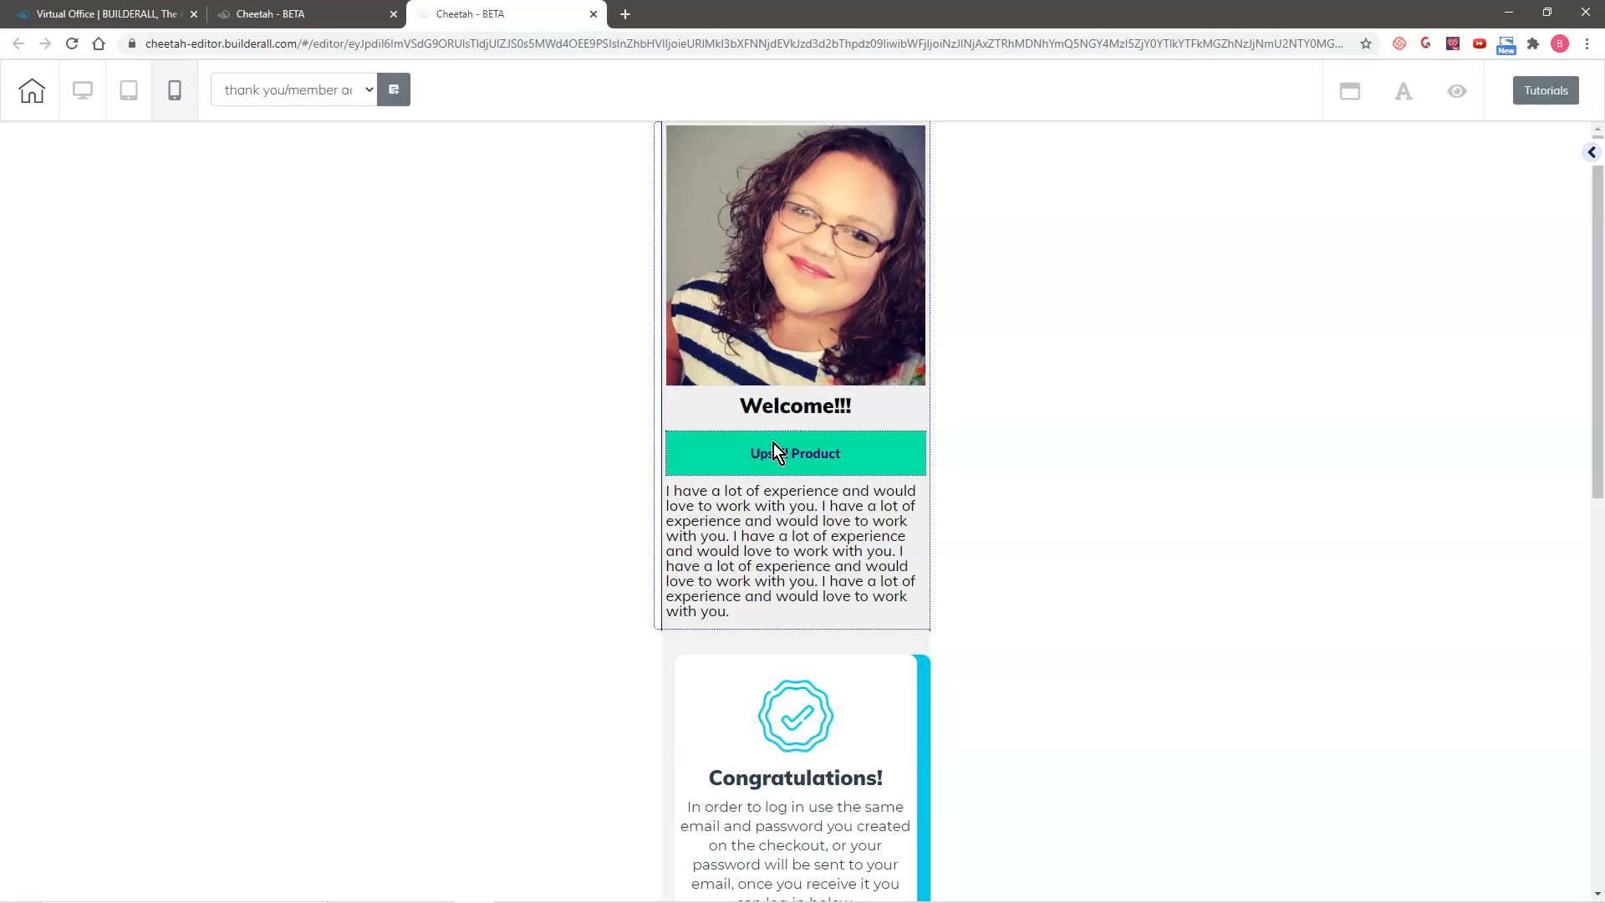
pyautogui.click(774, 448)
pyautogui.click(766, 416)
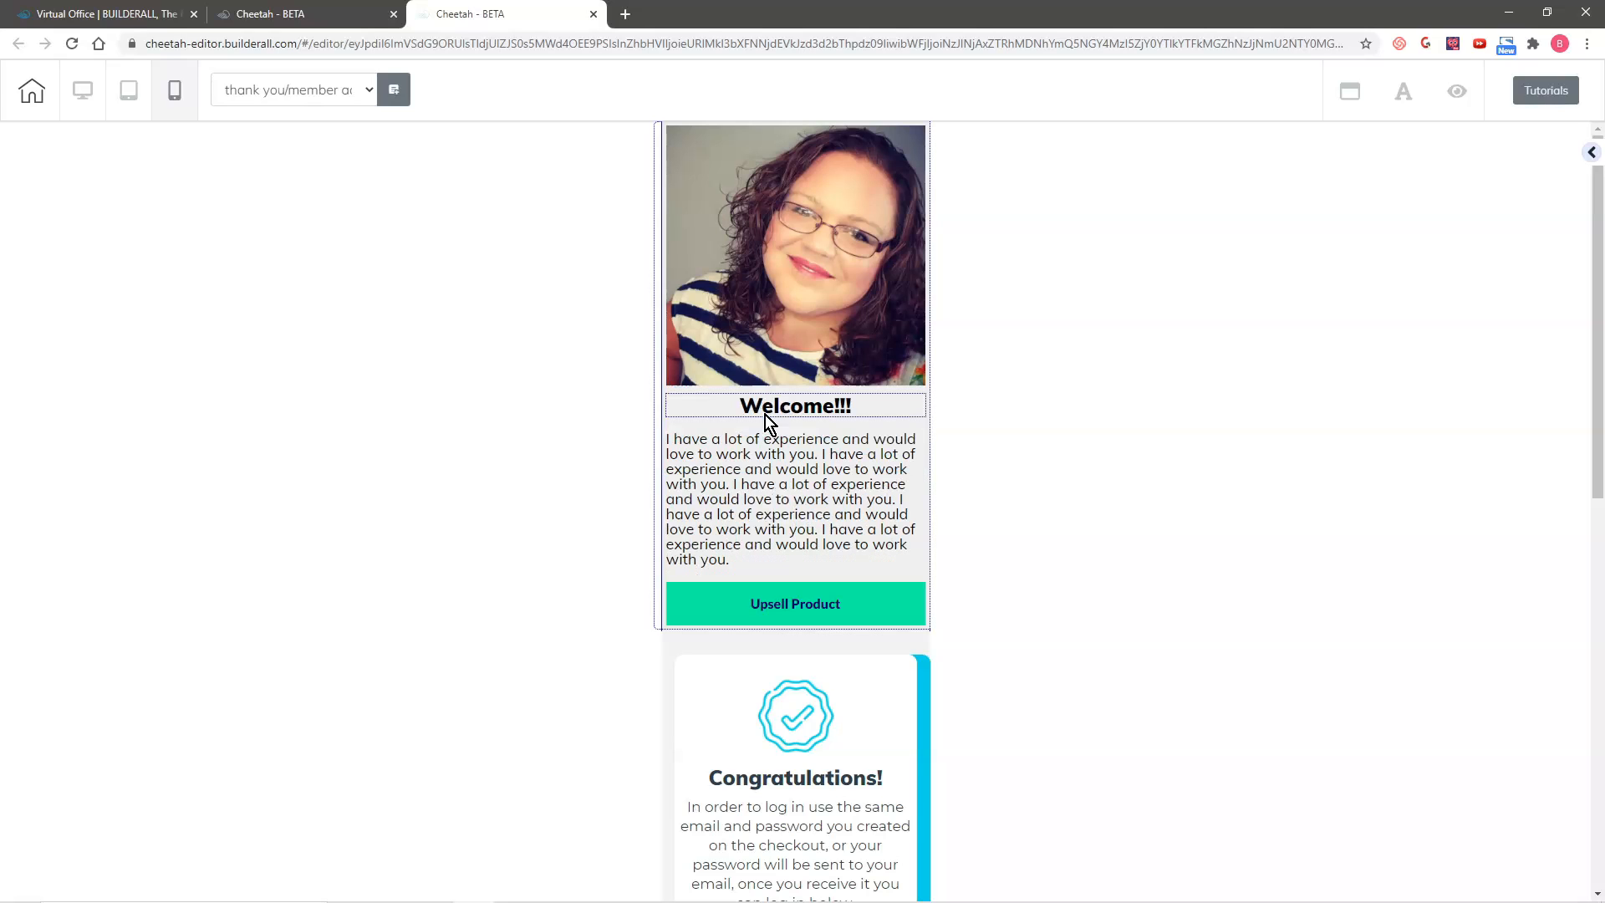
# Step: Set the Upsell Product button's bottom spacing to 37 in the mobile layout
pyautogui.click(767, 602)
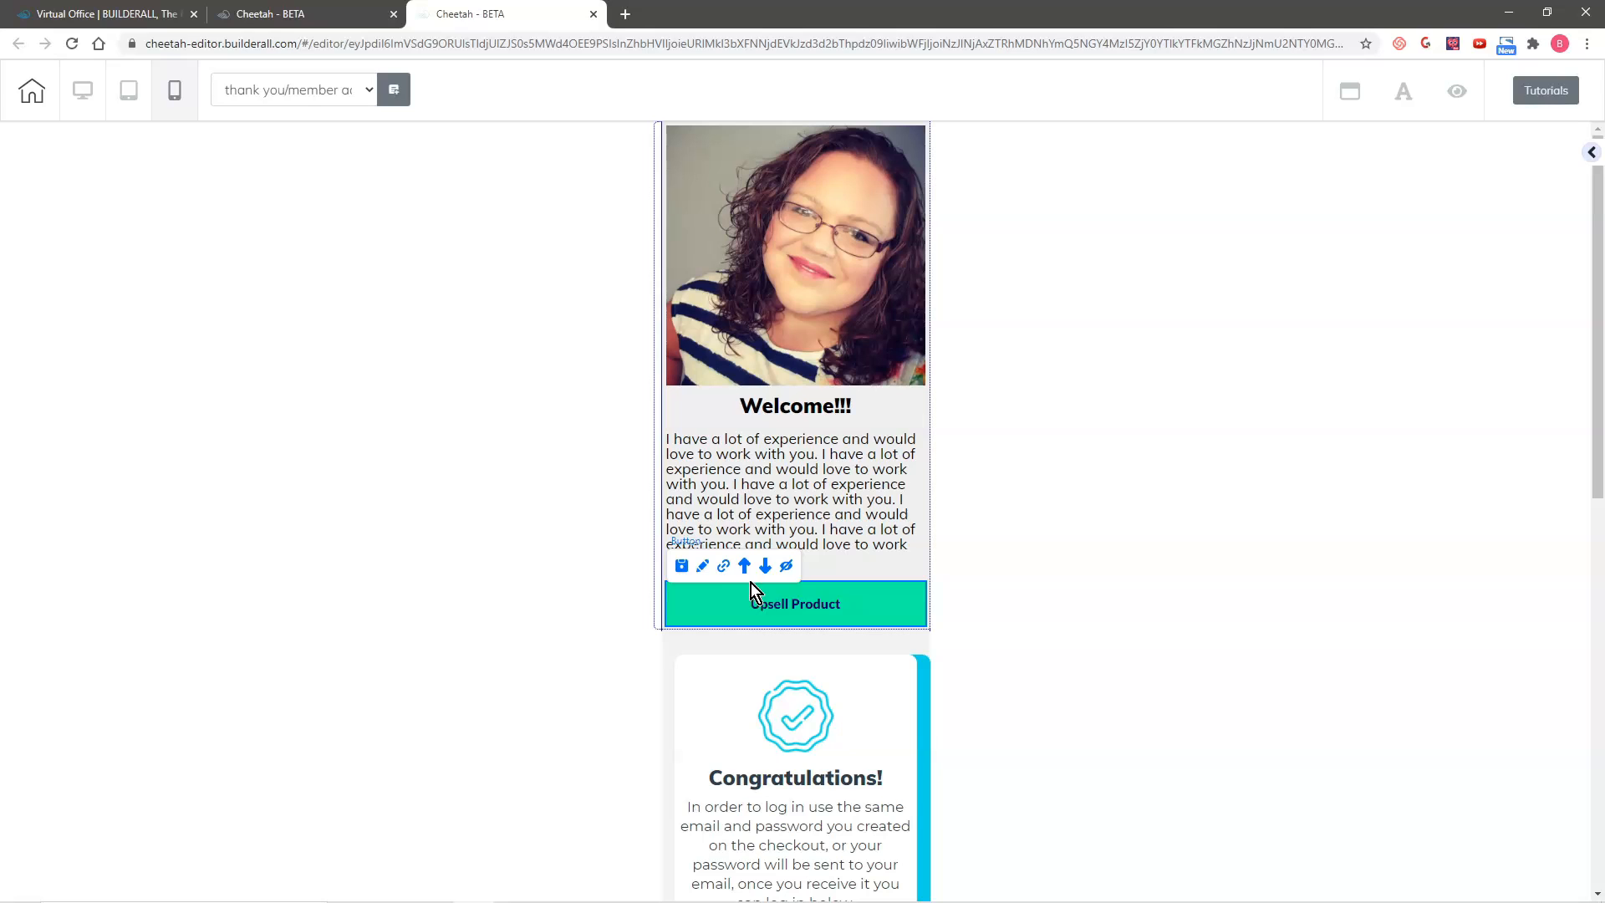
pyautogui.click(702, 569)
pyautogui.scroll(-4, 1344, 428)
pyautogui.click(1261, 545)
pyautogui.scroll(-4, 1266, 527)
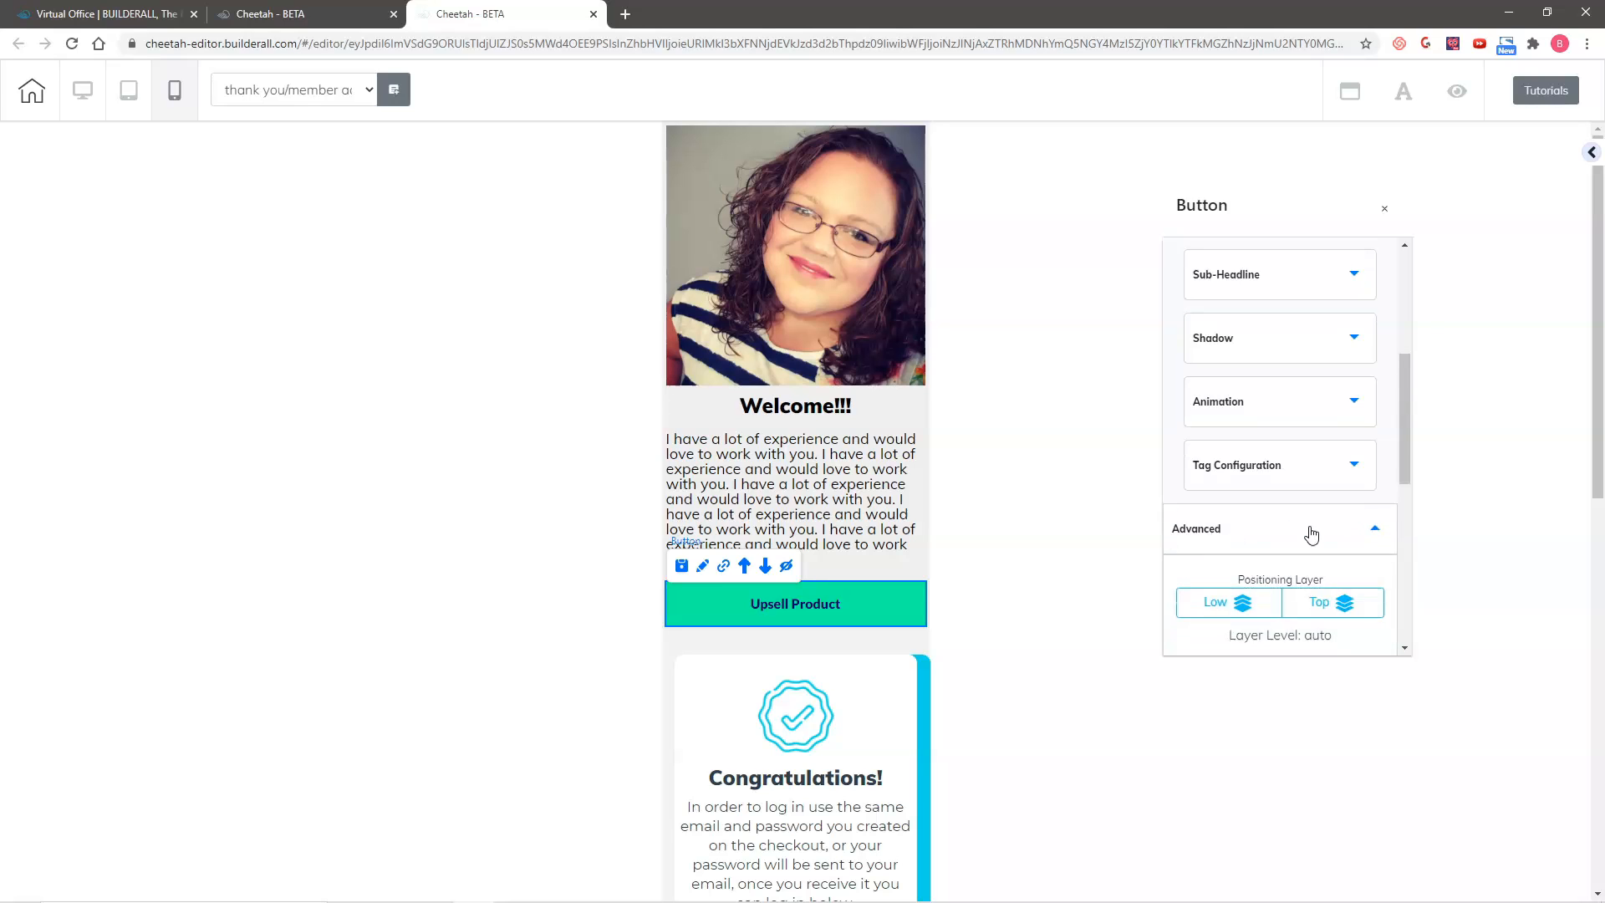
pyautogui.moveTo(1262, 537); pyautogui.dragTo(1279, 539)
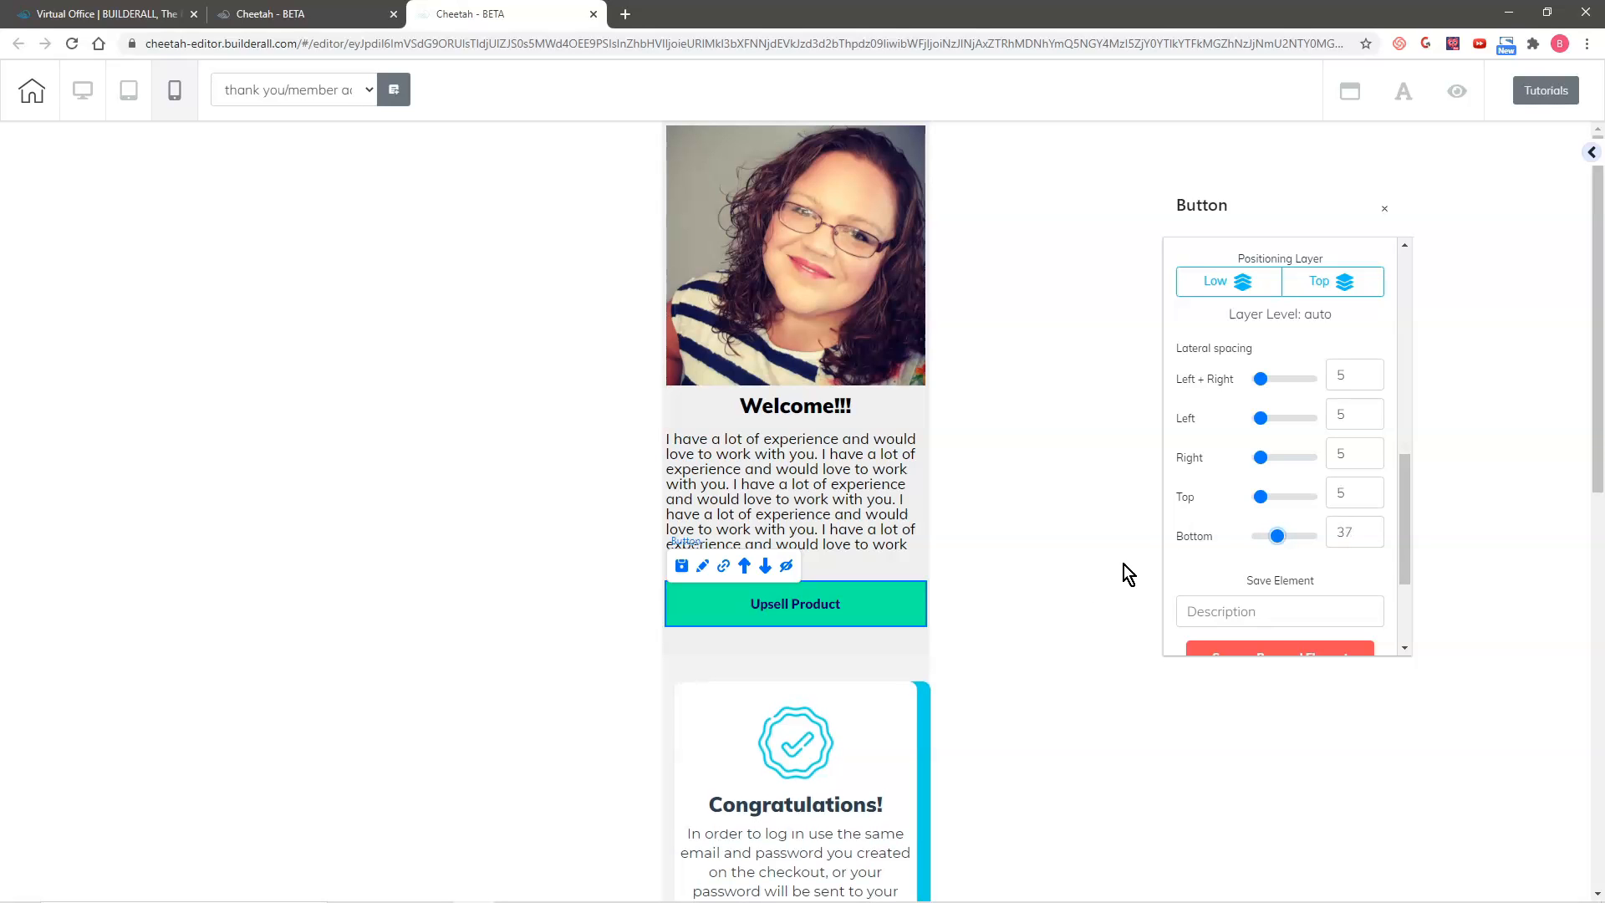
# Step: Check the rest of the mobile layout, return to the desktop layout, and save and publish the page
pyautogui.scroll(-10, 1055, 596)
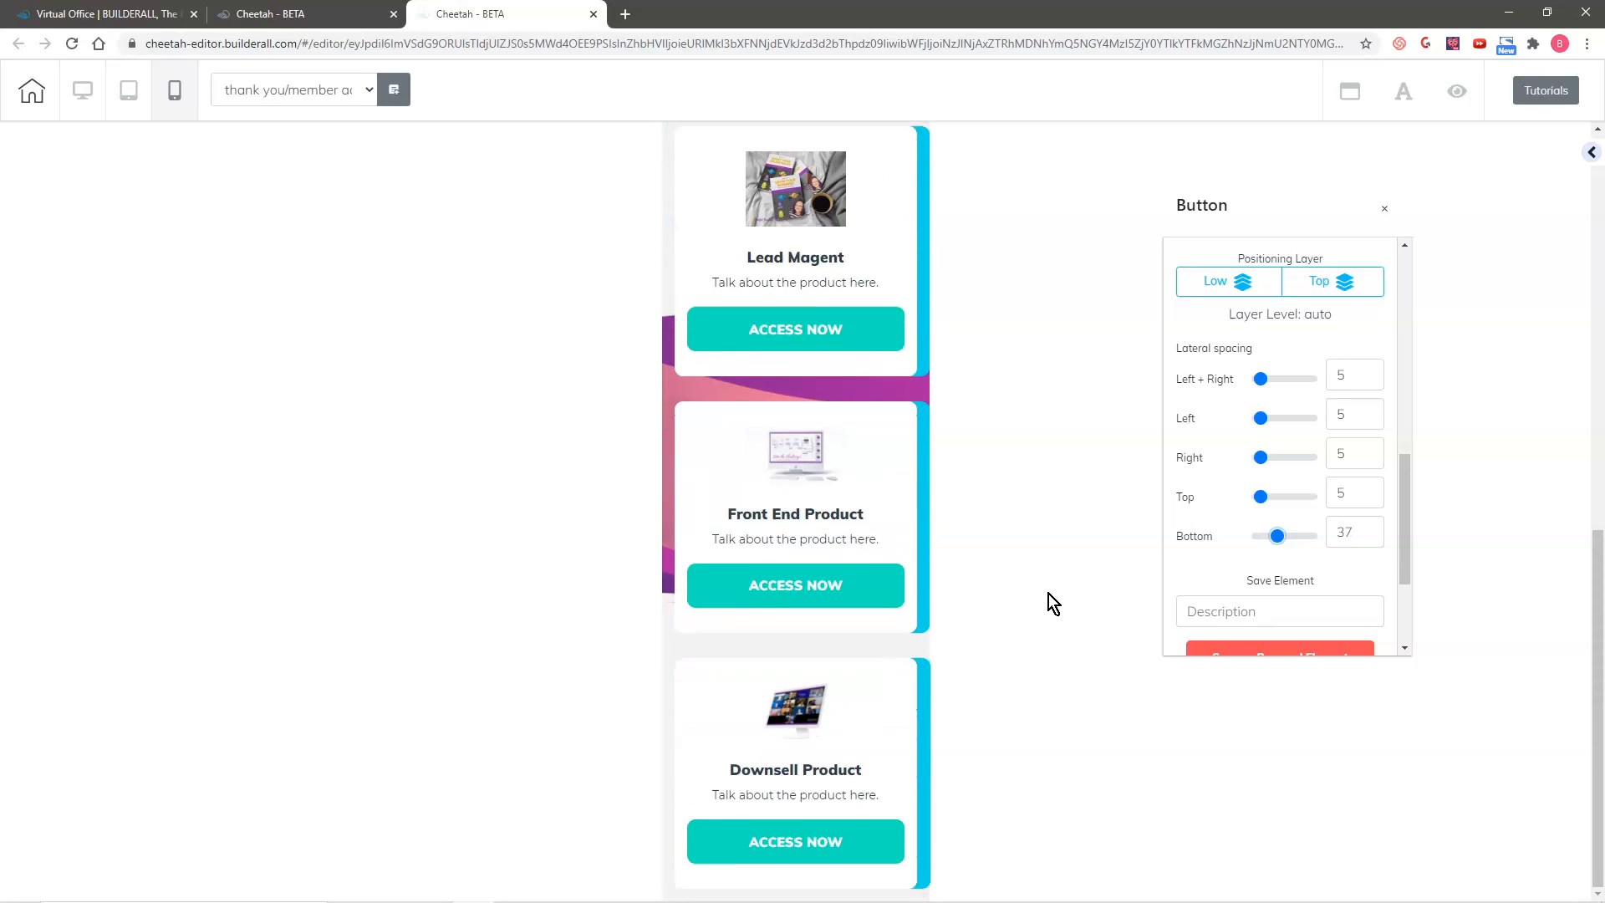
pyautogui.scroll(12, 1020, 619)
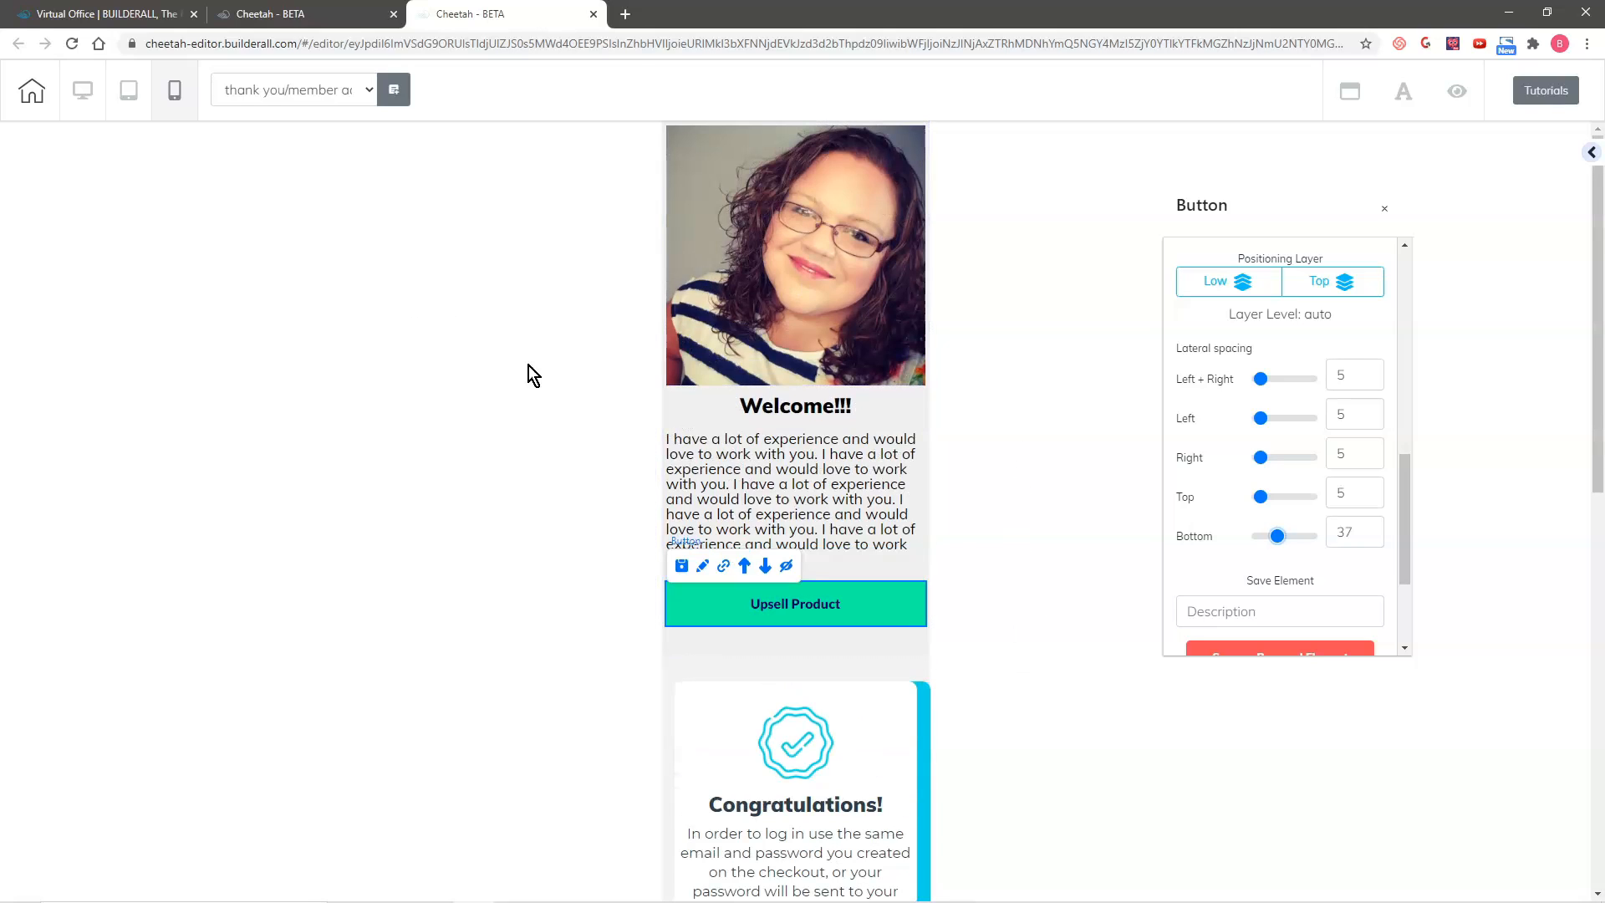
pyautogui.click(82, 92)
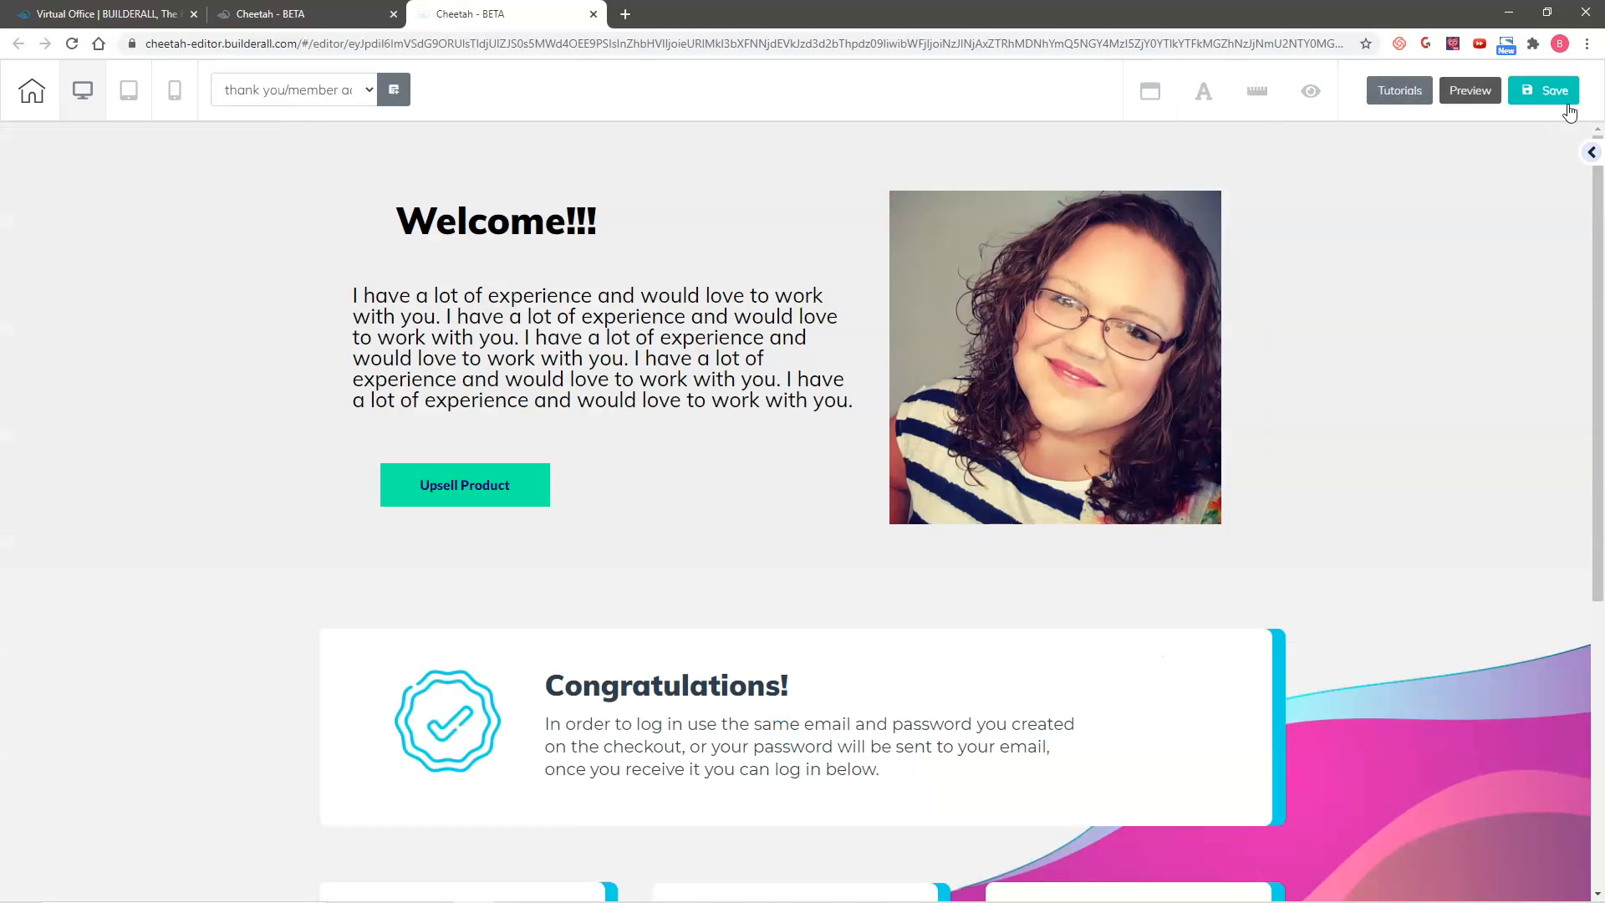
pyautogui.click(1549, 88)
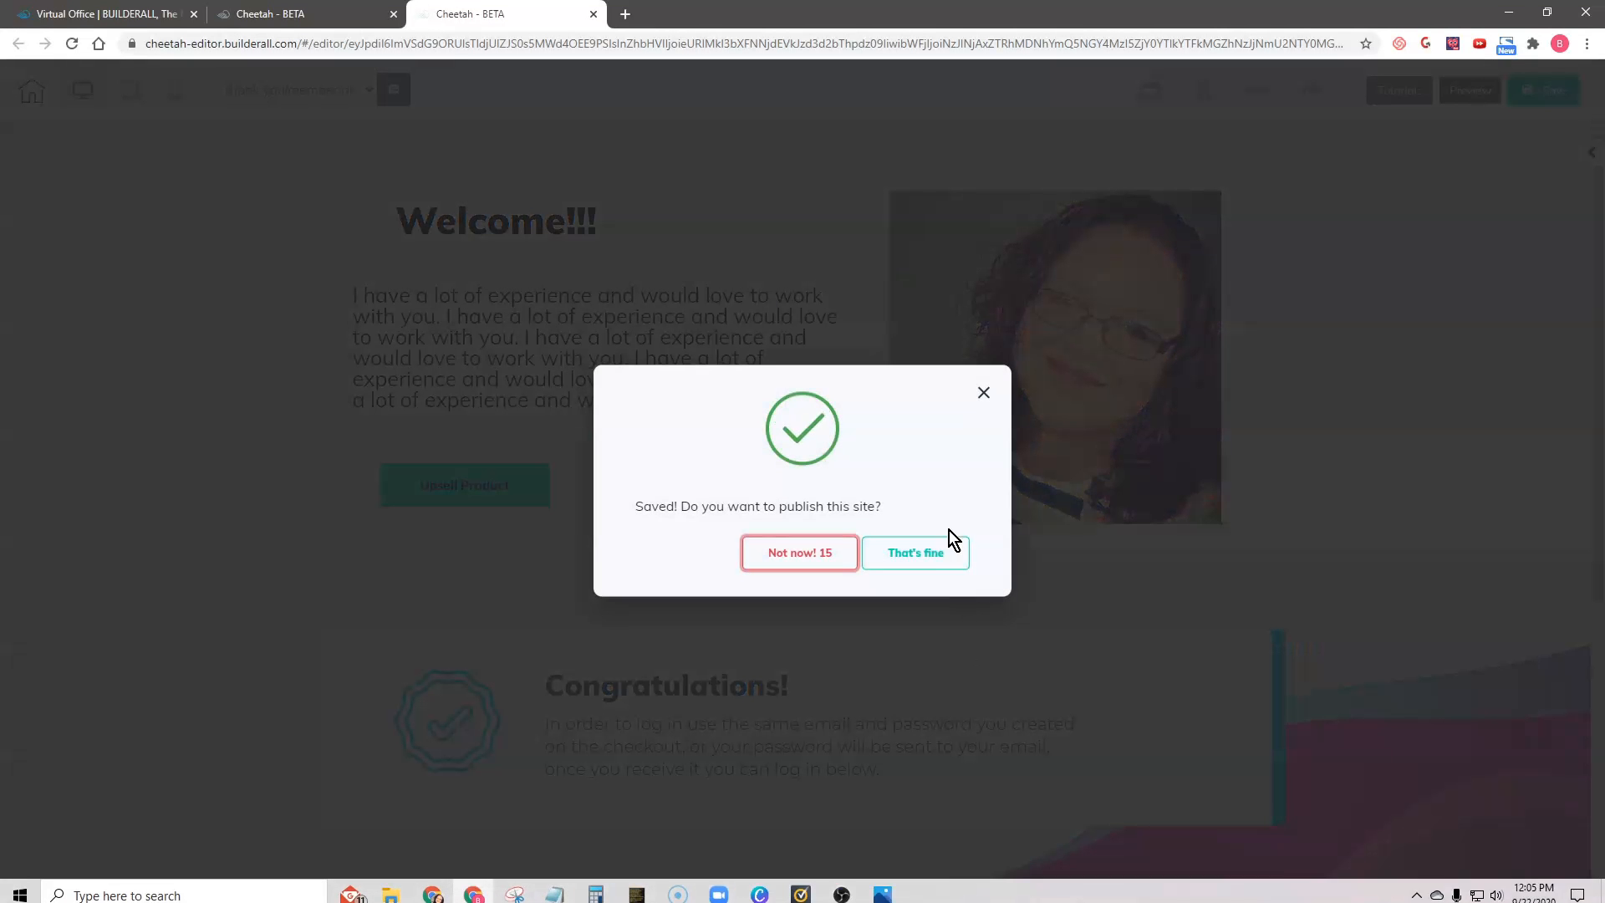
pyautogui.click(935, 553)
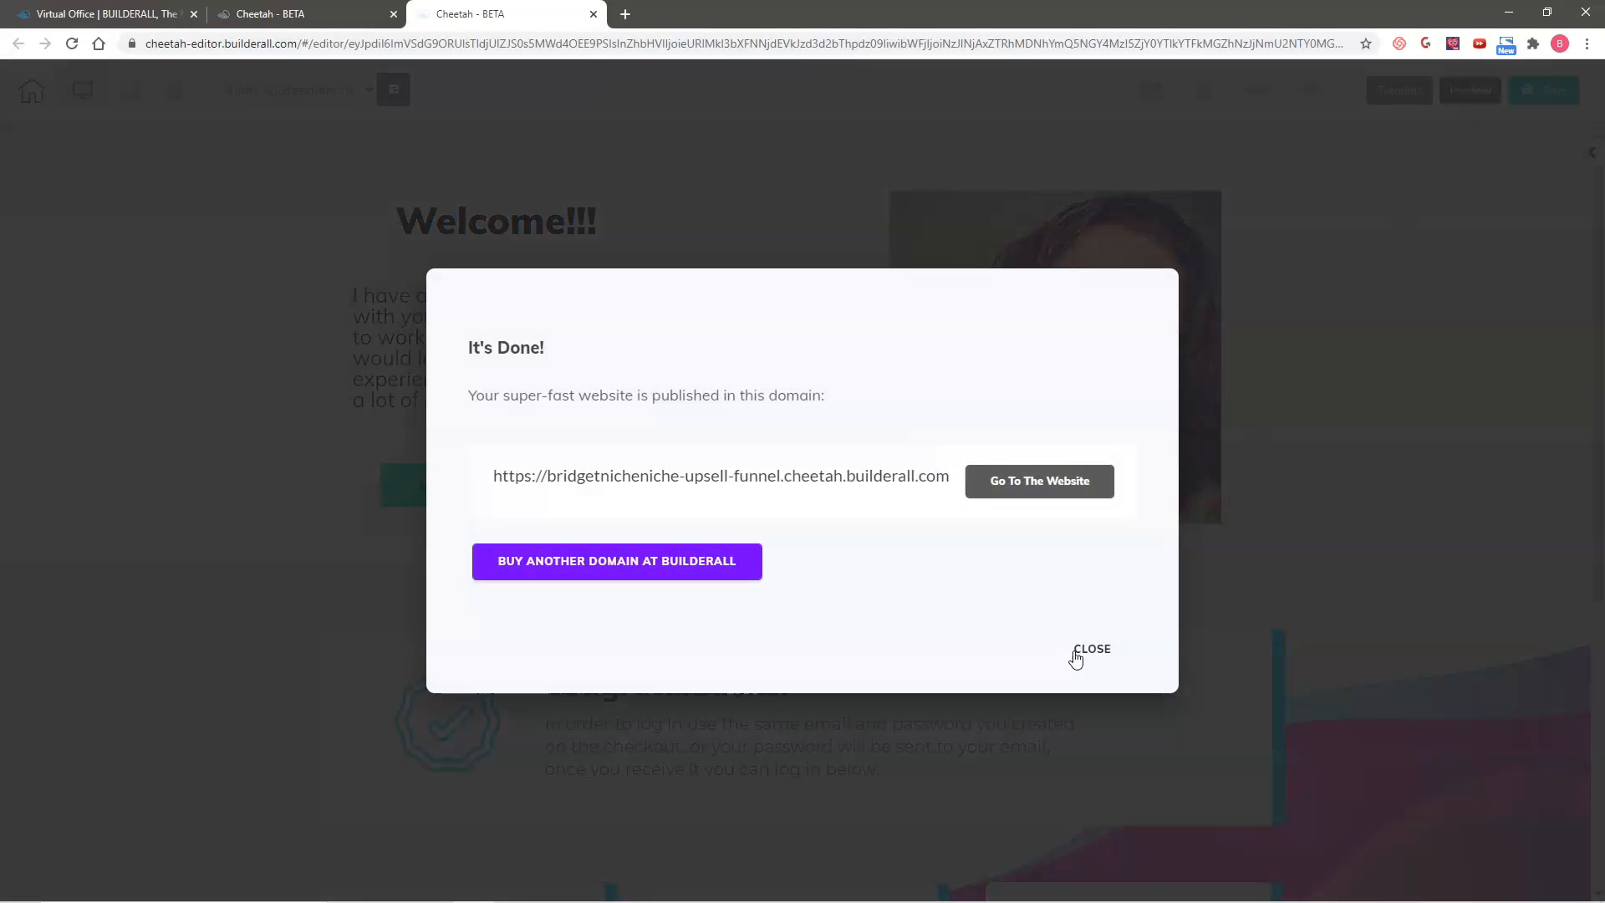
pyautogui.click(1076, 659)
# Step: Preview the desktop page and review the welcome section, the Congratulations panel and the three product cards
pyautogui.scroll(-2, 1360, 458)
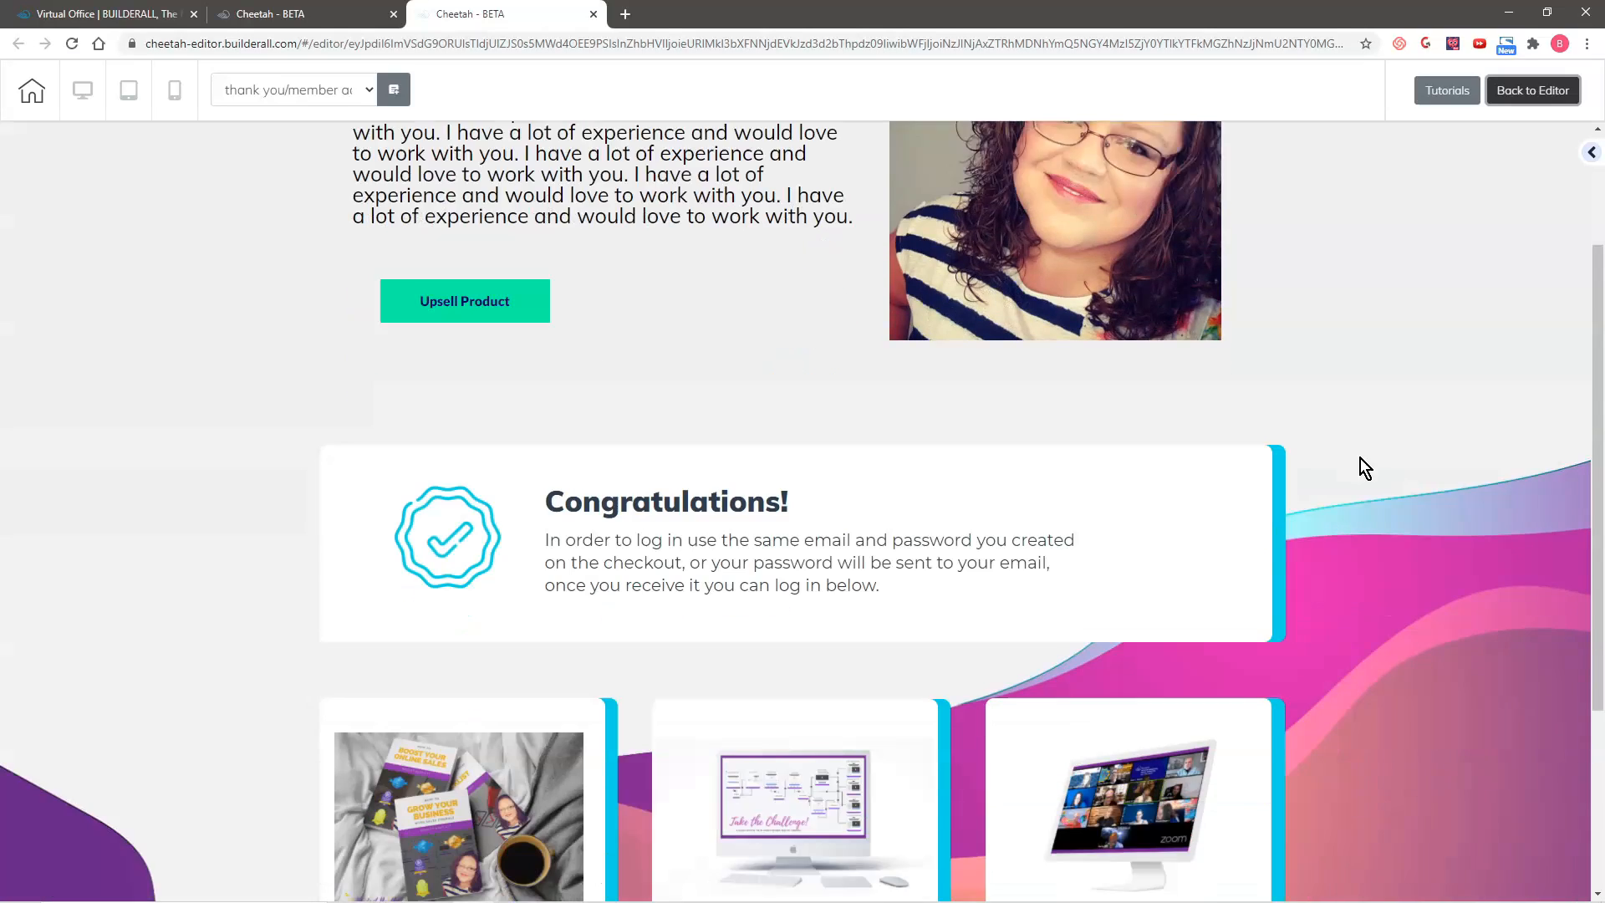
pyautogui.scroll(-3, 1371, 468)
pyautogui.scroll(5, 1413, 510)
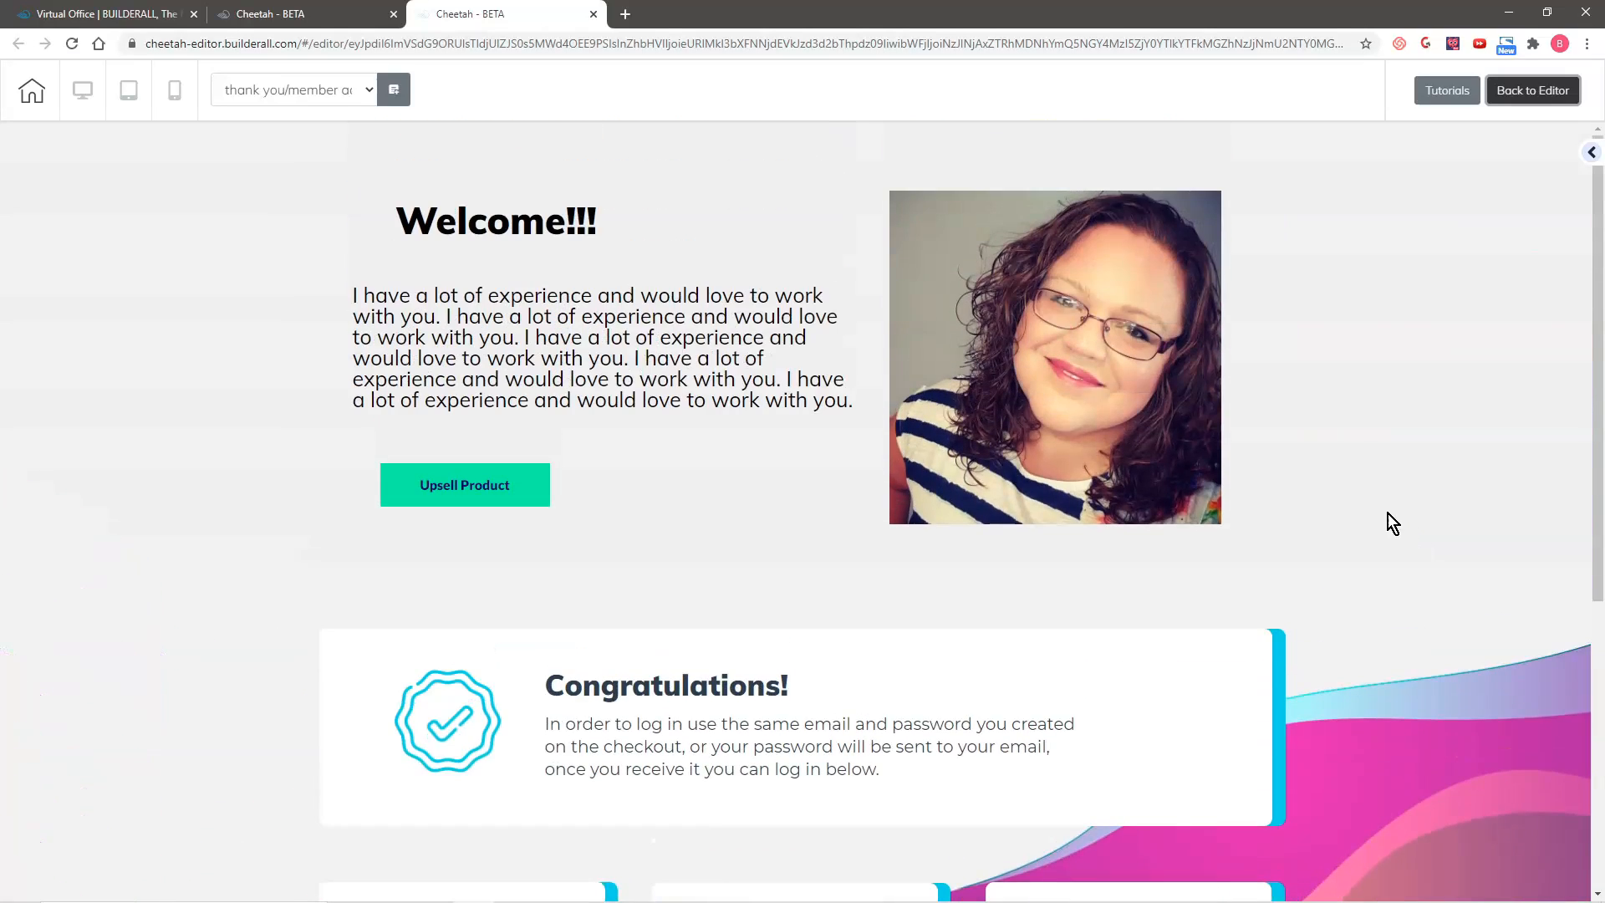
pyautogui.scroll(-2, 1388, 514)
pyautogui.scroll(2, 1453, 657)
pyautogui.scroll(-5, 1571, 622)
pyautogui.scroll(5, 97, 720)
pyautogui.scroll(-1, 99, 704)
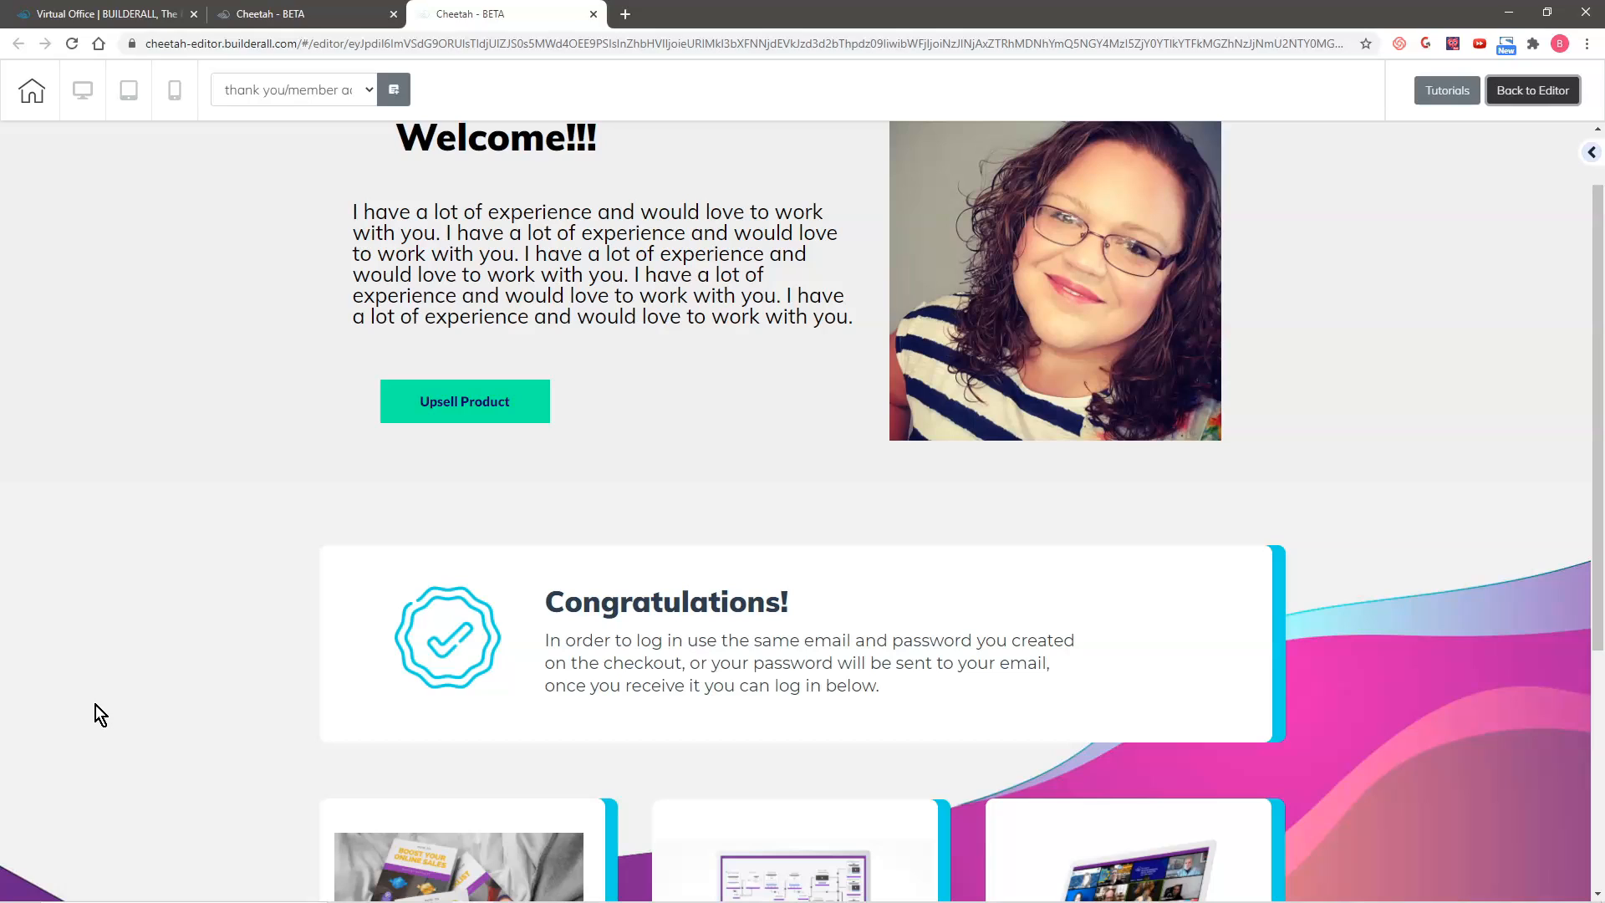